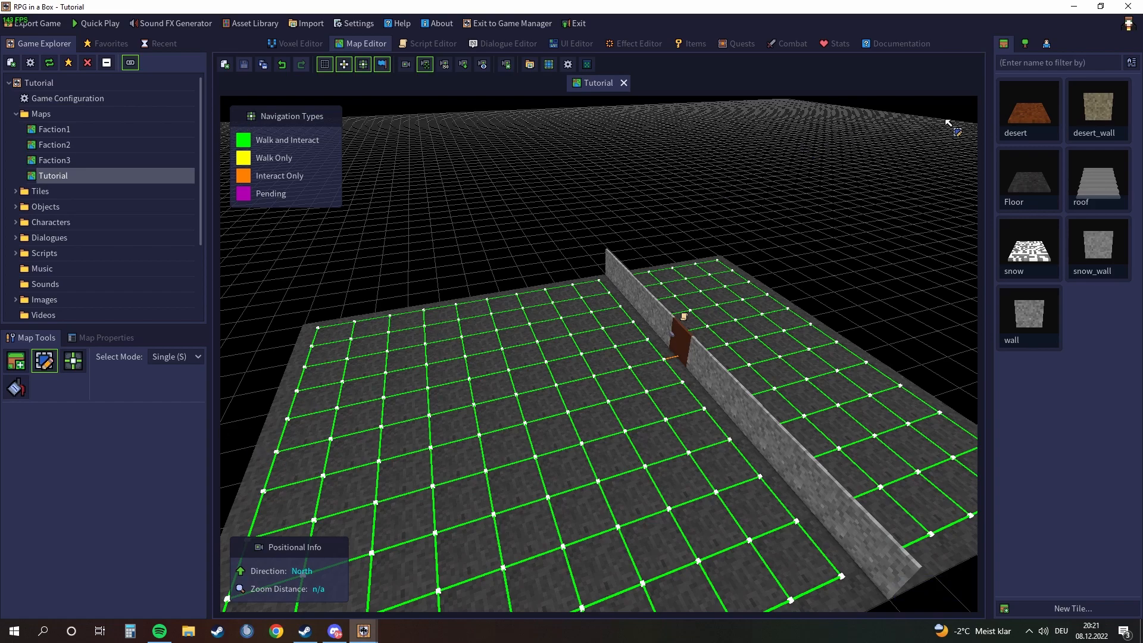
Open the chest object's voxel model and examine the closed chest from several angles
{"action": "left_click", "coordinate": [1024, 44]}
{"action": "double_click", "coordinate": [1044, 182]}
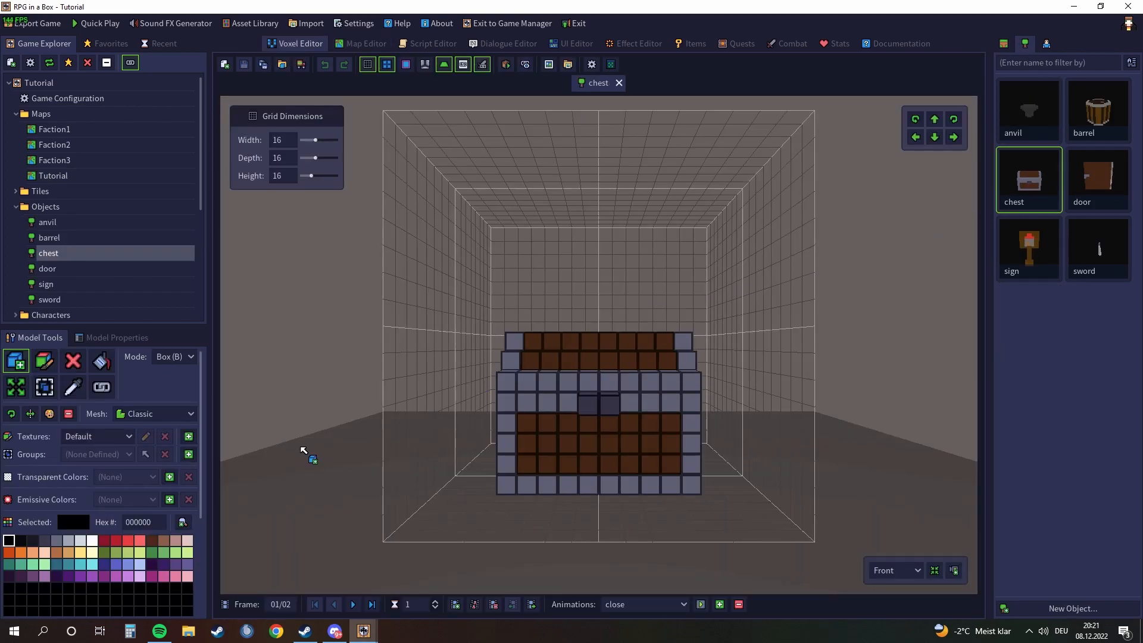
{"action": "left_click", "coordinate": [51, 391]}
{"action": "middle_click_drag", "start_coordinate": [304, 425], "coordinate": [336, 469]}
{"action": "key", "text": "Home"}
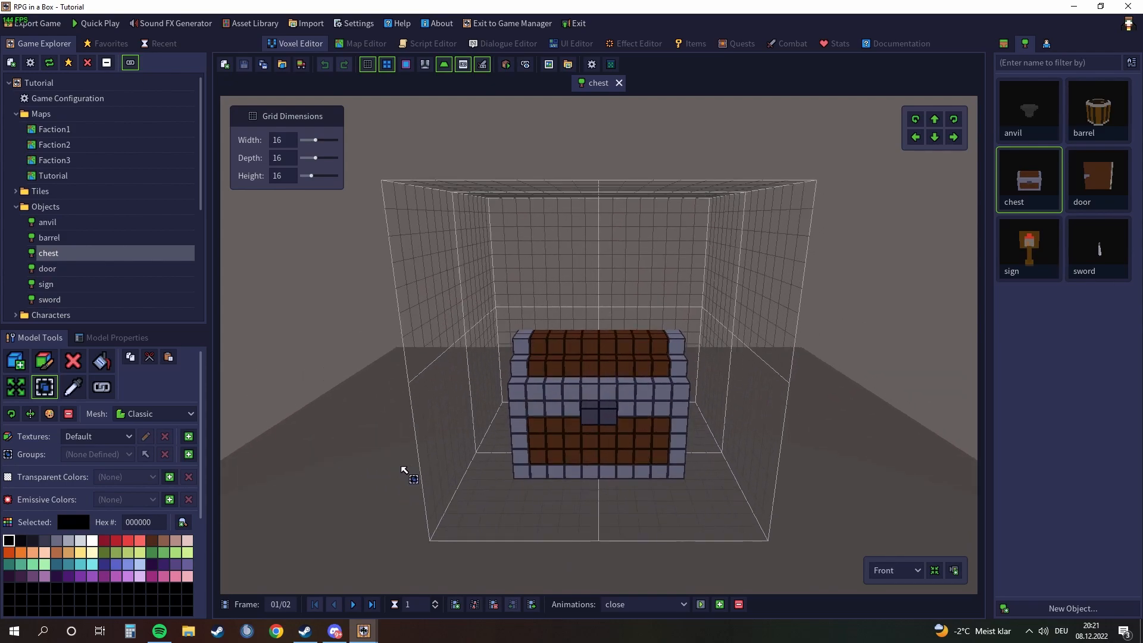
{"action": "mouse_move", "coordinate": [407, 458]}
{"action": "middle_mouse_down"}
{"action": "mouse_move", "coordinate": [440, 469]}
{"action": "mouse_move", "coordinate": [408, 474]}
{"action": "middle_mouse_up"}
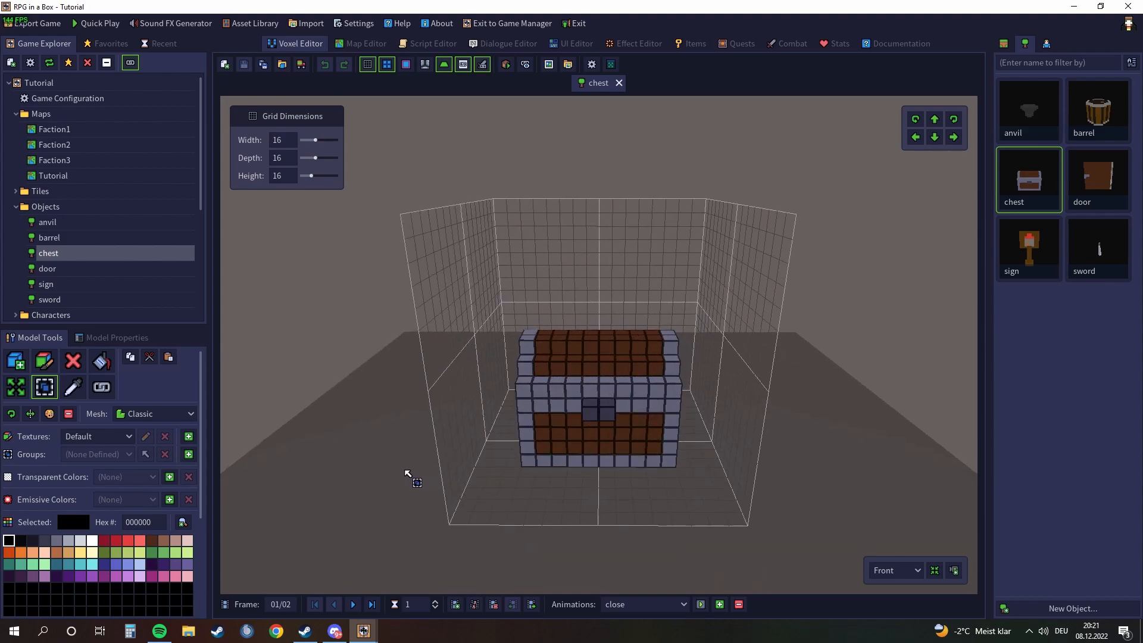
{"action": "middle_click_drag", "start_coordinate": [401, 475], "coordinate": [395, 464]}
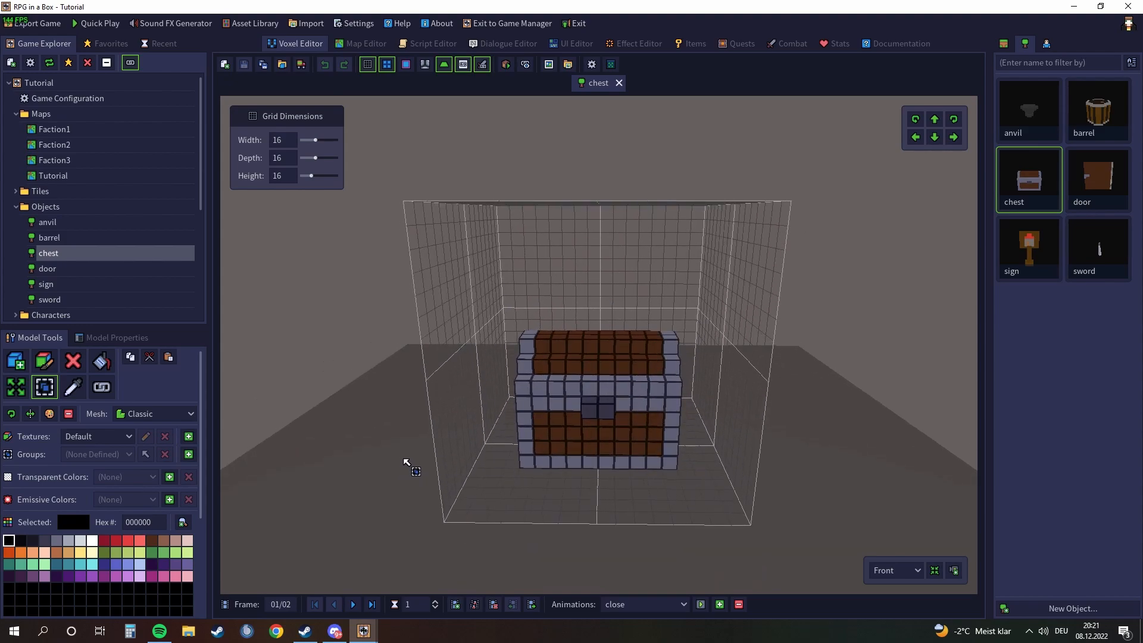
{"action": "middle_click_drag", "start_coordinate": [415, 431], "coordinate": [421, 443]}
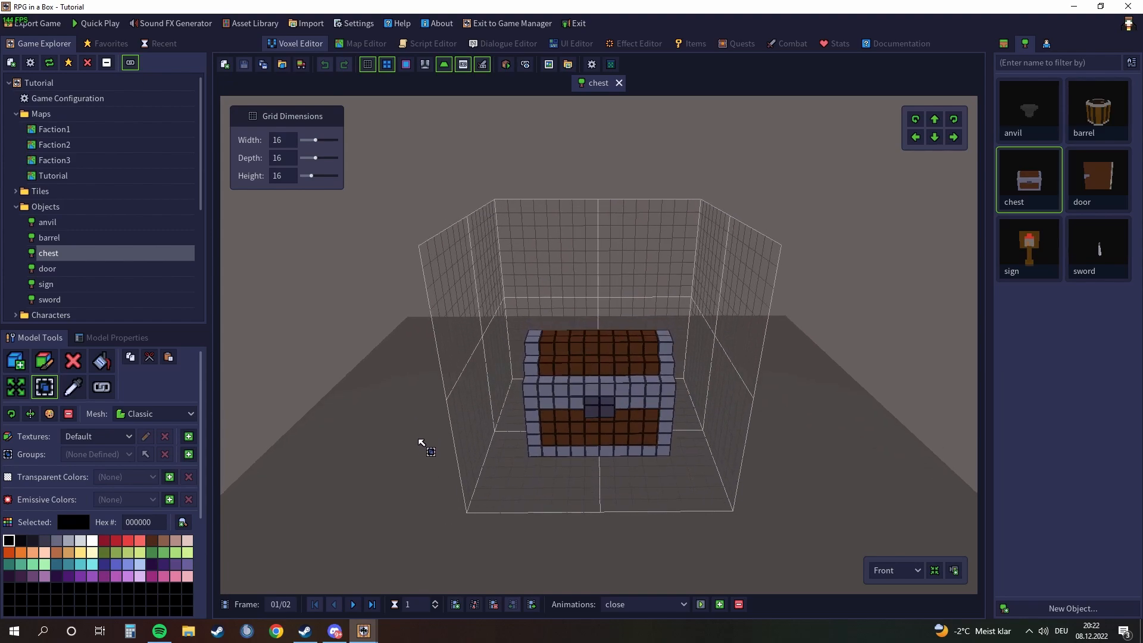
{"action": "middle_click_drag", "start_coordinate": [421, 440], "coordinate": [758, 459]}
{"action": "middle_click_drag", "start_coordinate": [723, 396], "coordinate": [816, 464]}
Show the chest's second frame, return to the first, and examine the closed chest from the side and front
{"action": "left_click", "coordinate": [354, 605]}
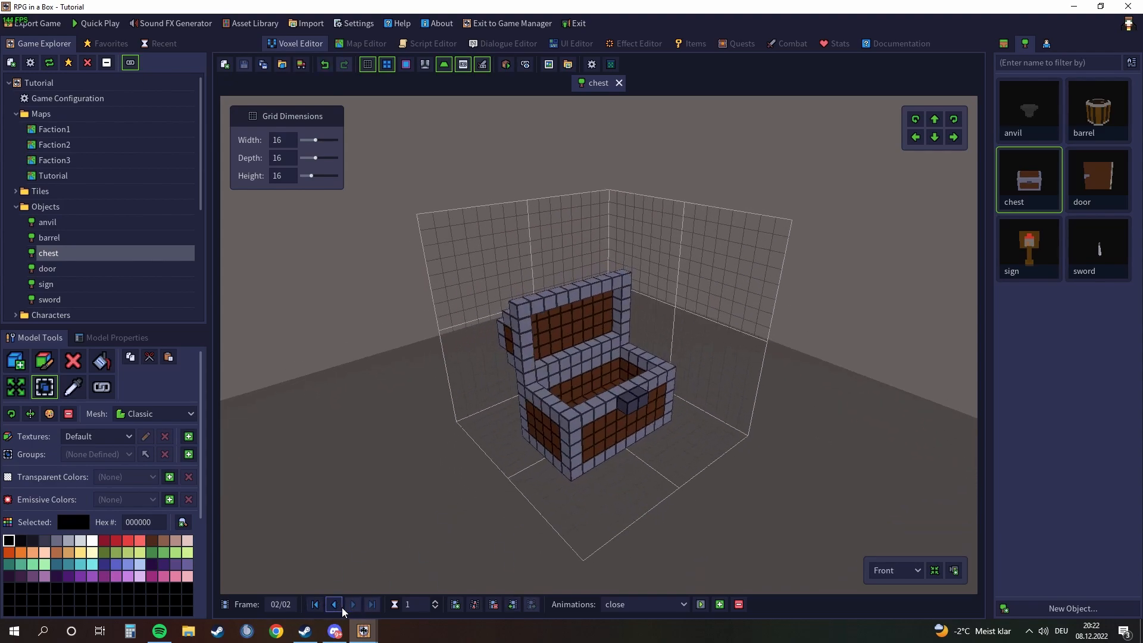
{"action": "left_click", "coordinate": [337, 606]}
{"action": "middle_click_drag", "start_coordinate": [512, 476], "coordinate": [679, 383]}
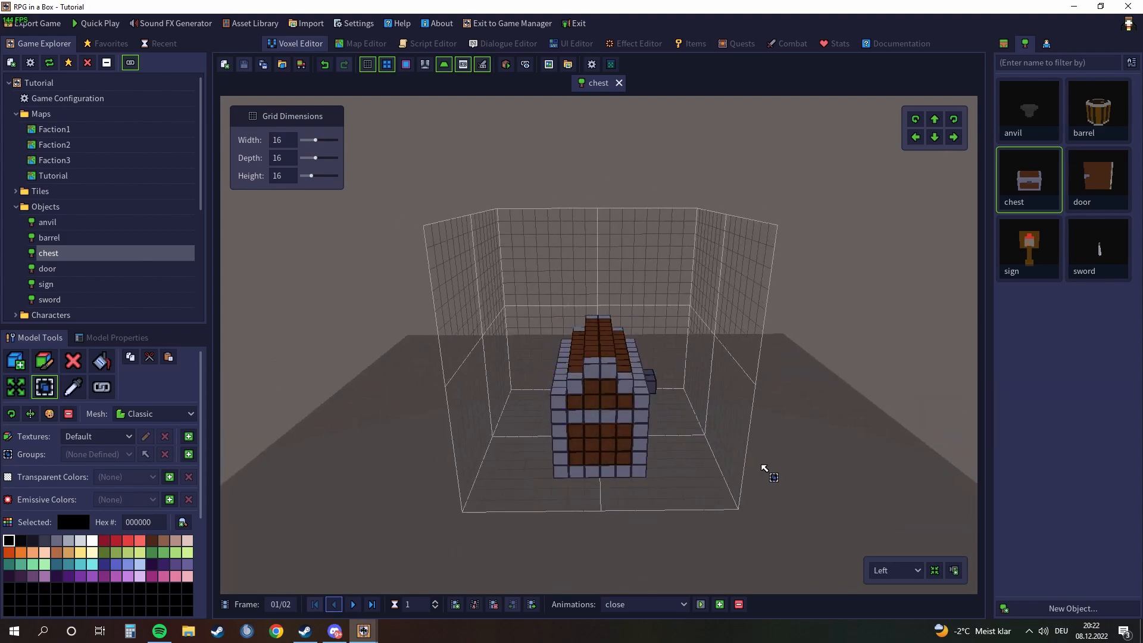
{"action": "middle_click_drag", "start_coordinate": [765, 469], "coordinate": [570, 479]}
{"action": "mouse_move", "coordinate": [720, 497]}
{"action": "middle_mouse_down"}
{"action": "mouse_move", "coordinate": [480, 490]}
{"action": "mouse_move", "coordinate": [714, 490]}
{"action": "middle_mouse_up"}
{"action": "middle_click_drag", "start_coordinate": [629, 358], "coordinate": [612, 502]}
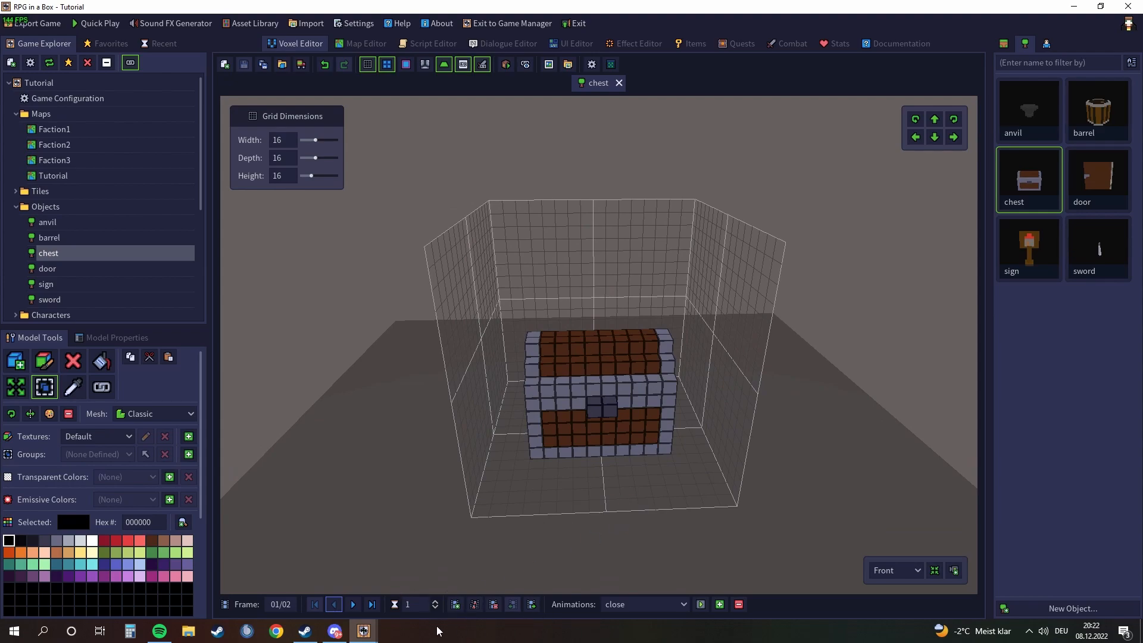
Go to frame 2 of the chest and examine the opened lid from the side and front
{"action": "left_click", "coordinate": [353, 604]}
{"action": "middle_click_drag", "start_coordinate": [474, 505], "coordinate": [604, 474]}
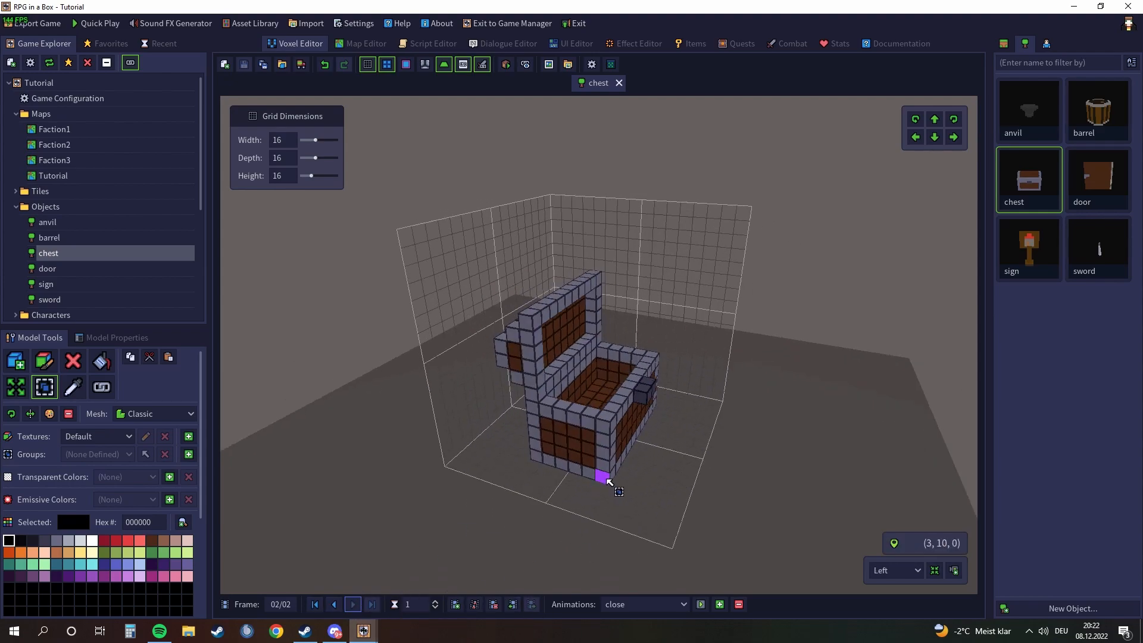
{"action": "middle_click_drag", "start_coordinate": [722, 470], "coordinate": [537, 354]}
{"action": "middle_click_drag", "start_coordinate": [676, 471], "coordinate": [648, 476]}
{"action": "middle_click_drag", "start_coordinate": [564, 384], "coordinate": [582, 480]}
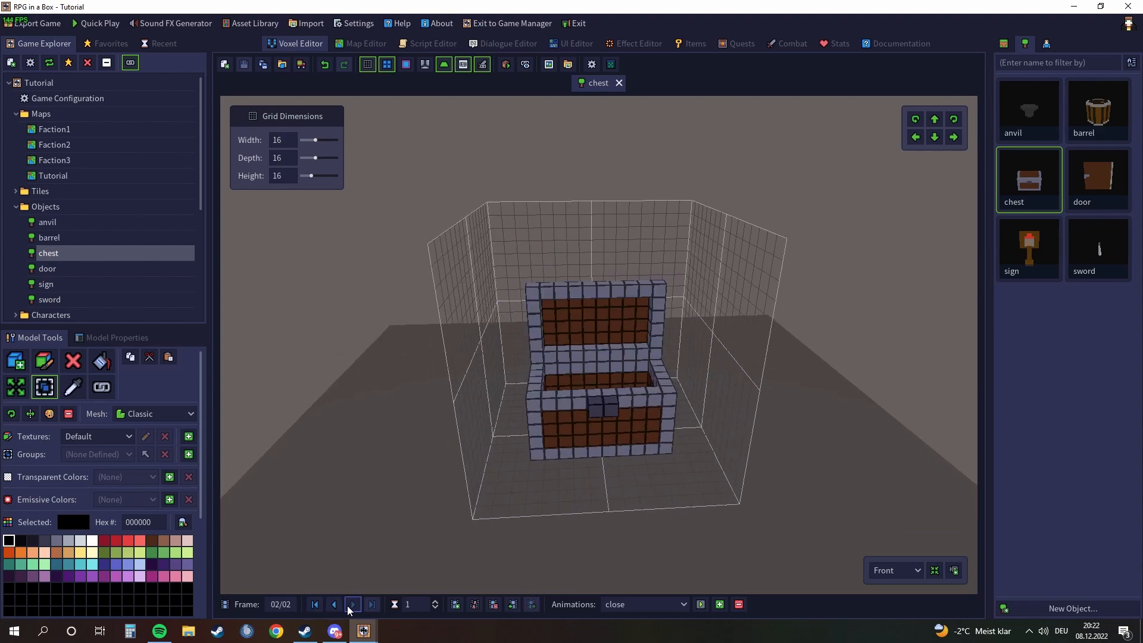
Preview the chest's open animation and its close animation
{"action": "left_click", "coordinate": [632, 605]}
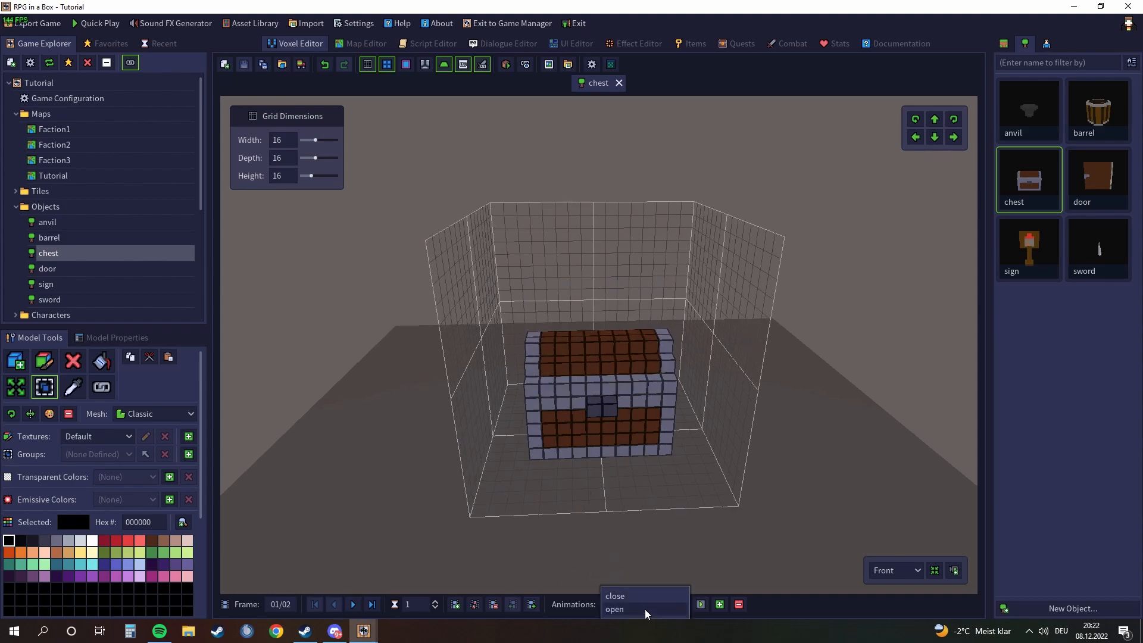
{"action": "left_click", "coordinate": [642, 610]}
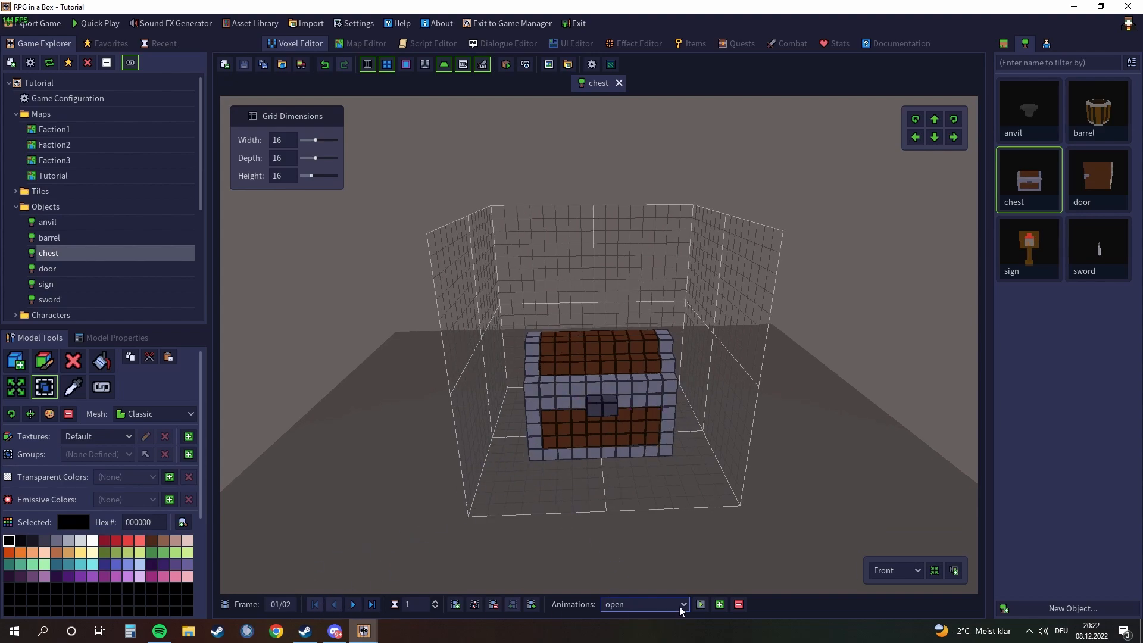
{"action": "left_click", "coordinate": [701, 605]}
{"action": "left_click", "coordinate": [648, 605]}
{"action": "left_click", "coordinate": [644, 597]}
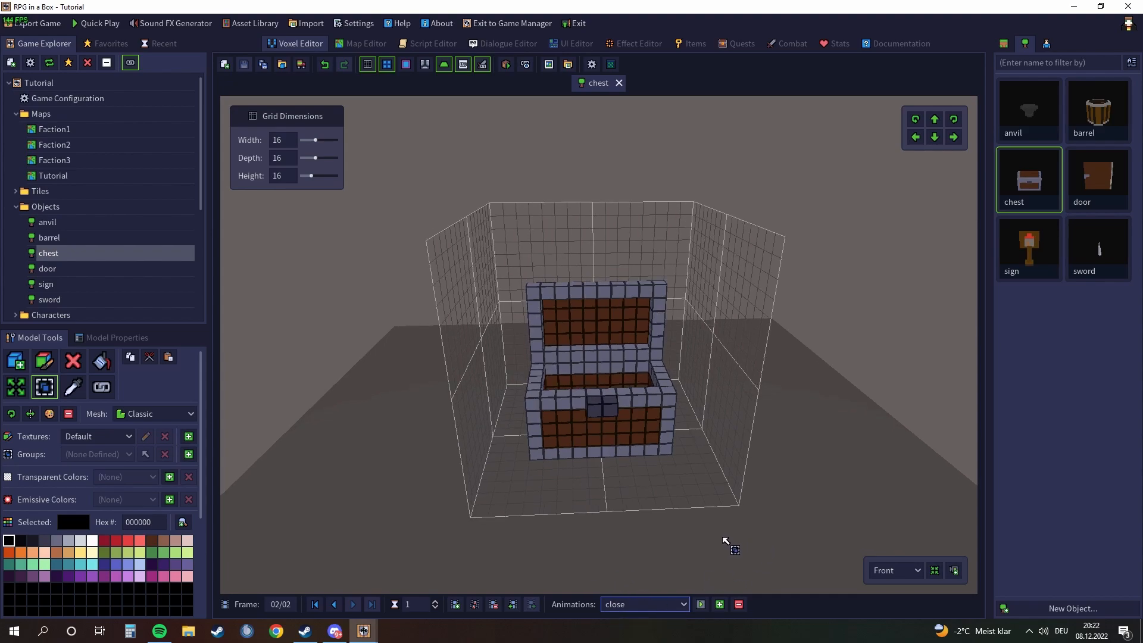
{"action": "left_click", "coordinate": [700, 604]}
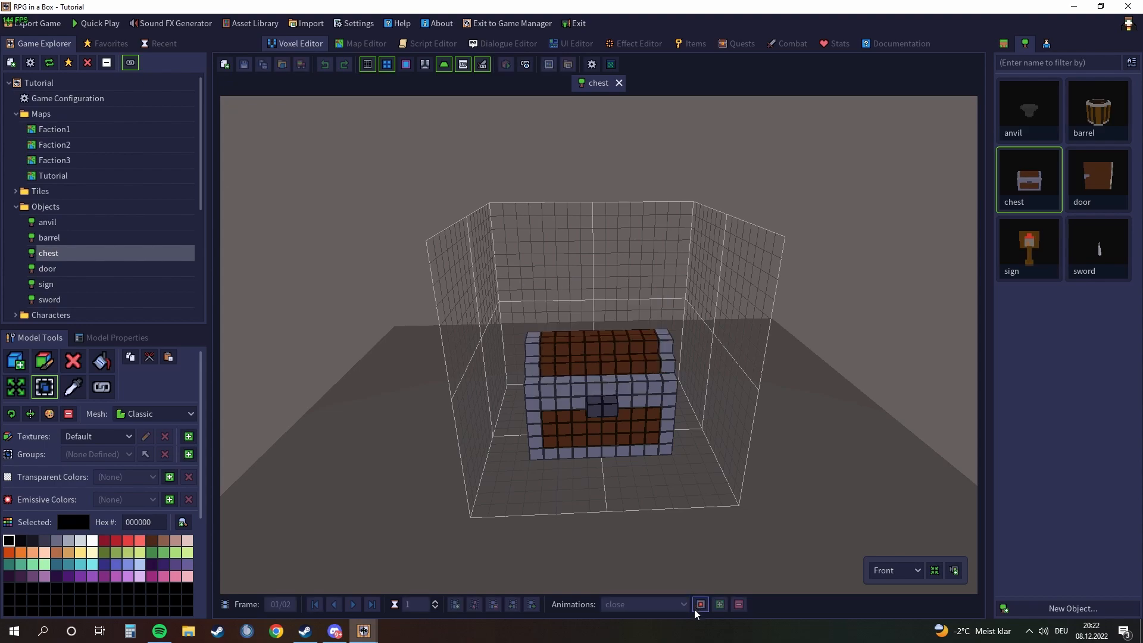
Finish the animation preview and look over the chest with the close animation selected
{"action": "mouse_move", "coordinate": [702, 528]}
{"action": "middle_mouse_down"}
{"action": "mouse_move", "coordinate": [675, 536]}
{"action": "mouse_move", "coordinate": [697, 537]}
{"action": "middle_mouse_up"}
{"action": "left_click", "coordinate": [333, 604]}
{"action": "middle_click_drag", "start_coordinate": [601, 502], "coordinate": [595, 476]}
{"action": "middle_click_drag", "start_coordinate": [398, 402], "coordinate": [722, 470]}
{"action": "left_click", "coordinate": [648, 605]}
{"action": "left_click", "coordinate": [648, 596]}
{"action": "middle_click_drag", "start_coordinate": [608, 254], "coordinate": [689, 283]}
{"action": "middle_click_drag", "start_coordinate": [624, 162], "coordinate": [641, 163]}
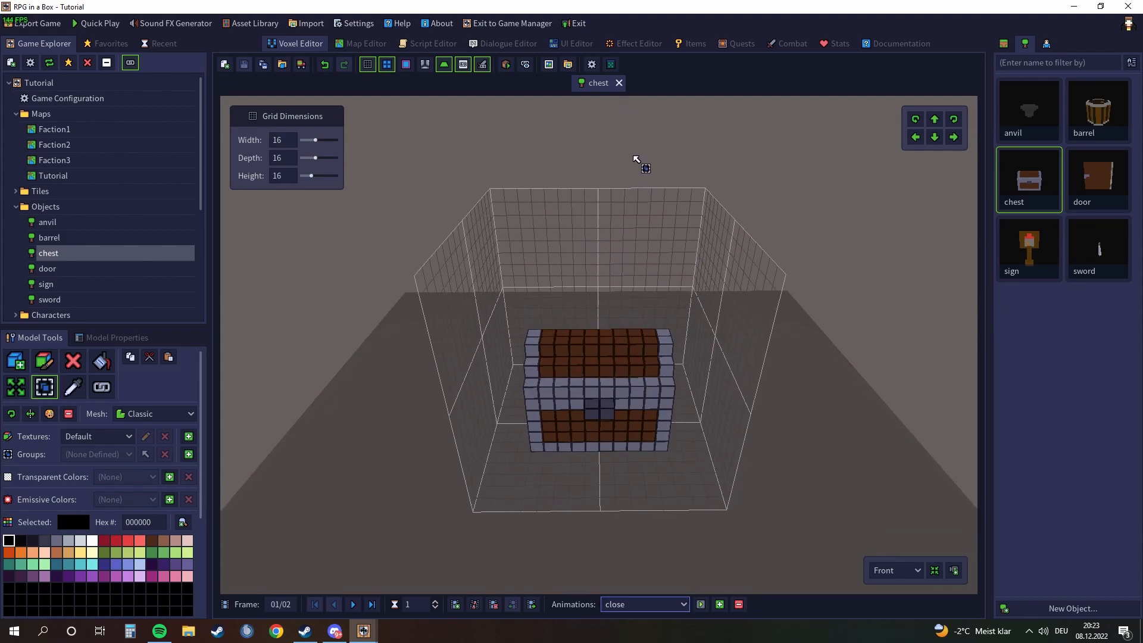
Close the chest model and place a rotated chest on the Tutorial map's floor at tile (7, -3), in front of the wall
{"action": "left_click", "coordinate": [619, 83]}
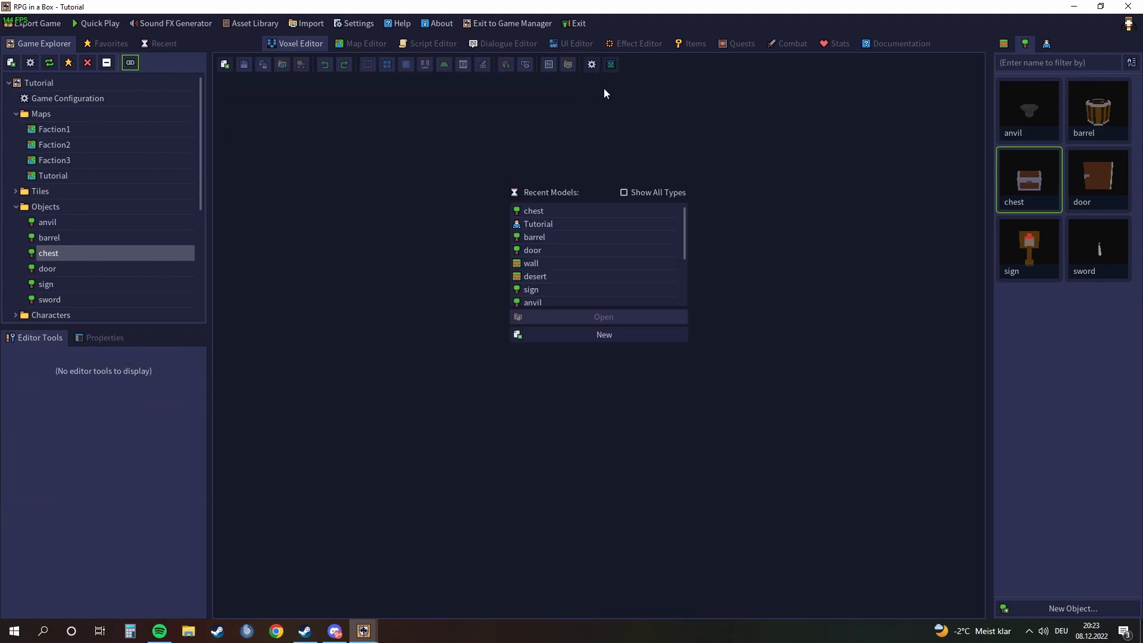
{"action": "left_click", "coordinate": [367, 44]}
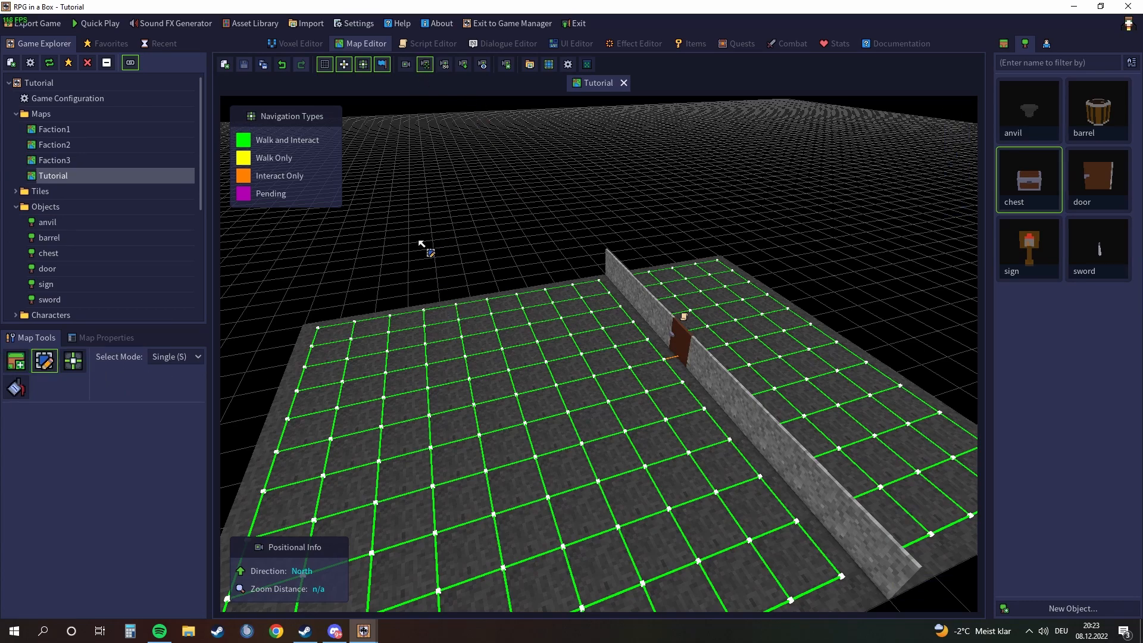
{"action": "middle_click_drag", "start_coordinate": [420, 239], "coordinate": [582, 267]}
{"action": "scroll", "coordinate": [581, 267], "scroll_direction": "up", "scroll_amount": 1}
{"action": "left_click", "coordinate": [1033, 198]}
{"action": "scroll", "coordinate": [607, 390], "scroll_direction": "up", "scroll_amount": 3}
{"action": "key", "text": "r"}
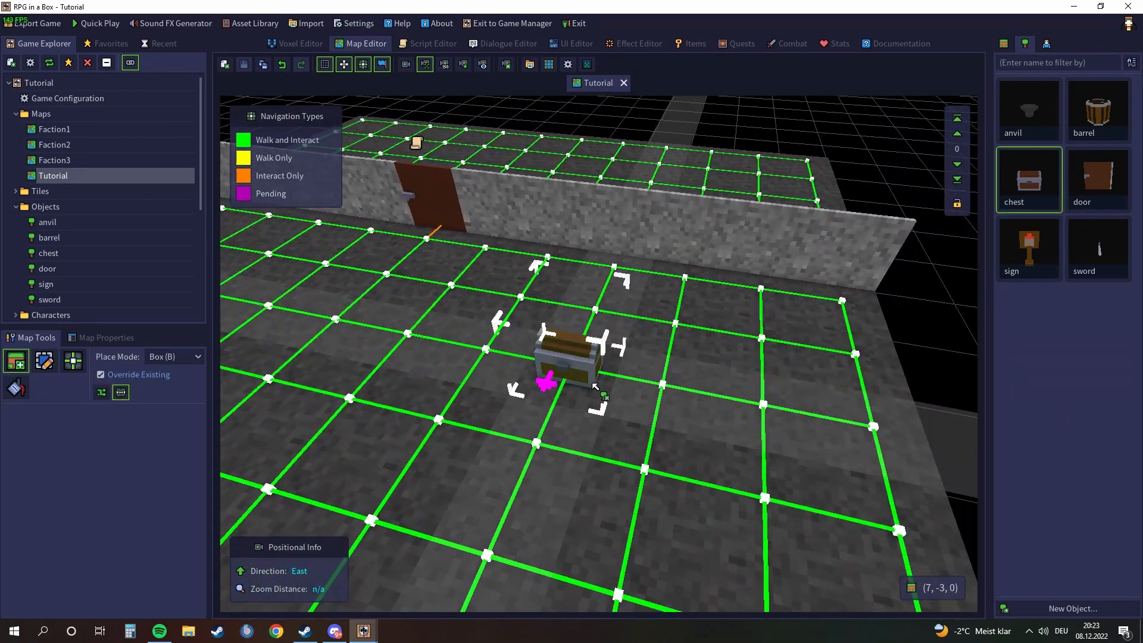
{"action": "scroll", "coordinate": [595, 386], "scroll_direction": "up", "scroll_amount": 1}
{"action": "left_click", "coordinate": [595, 385]}
{"action": "left_click", "coordinate": [46, 362]}
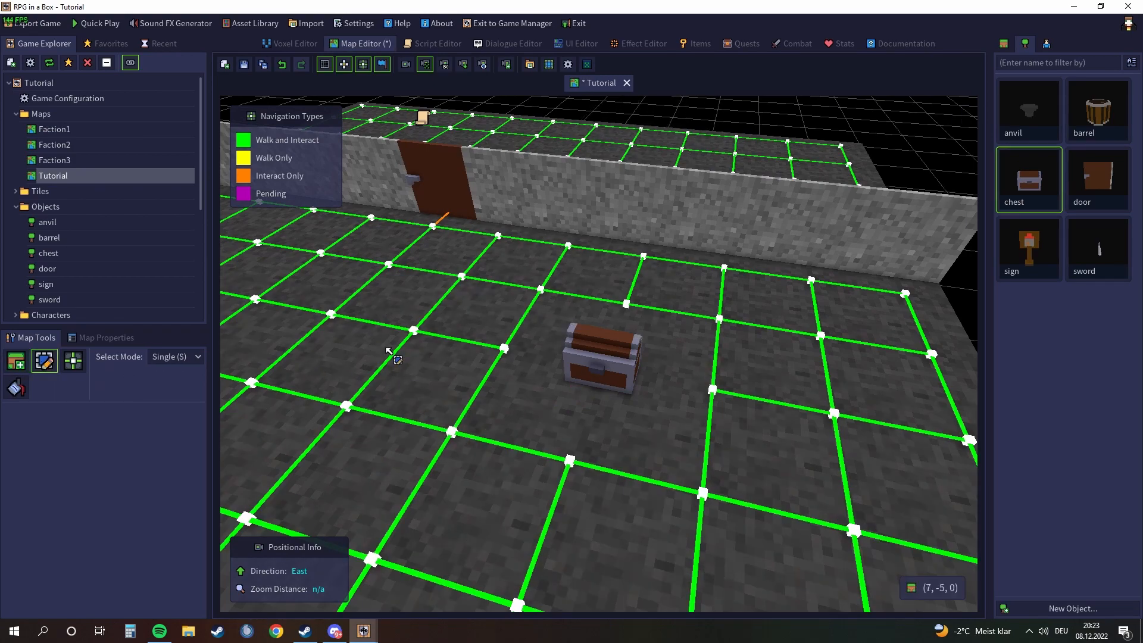
Check the chest's model properties, close the model, and look at the Tutorial map's properties
{"action": "left_click", "coordinate": [246, 177]}
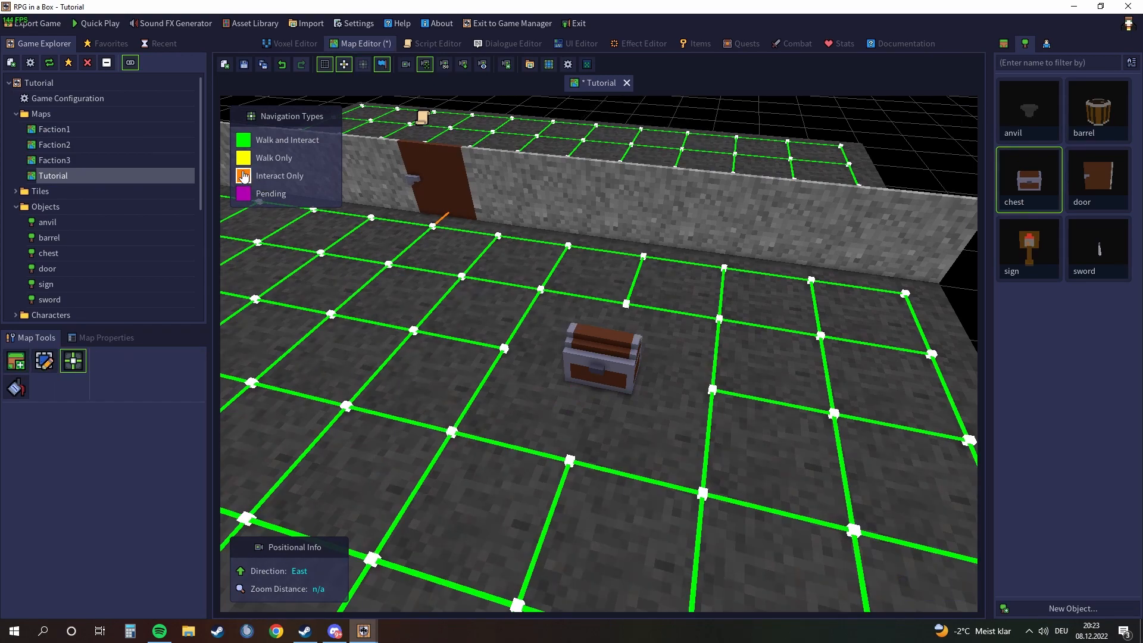
{"action": "middle_click_drag", "start_coordinate": [559, 362], "coordinate": [624, 407]}
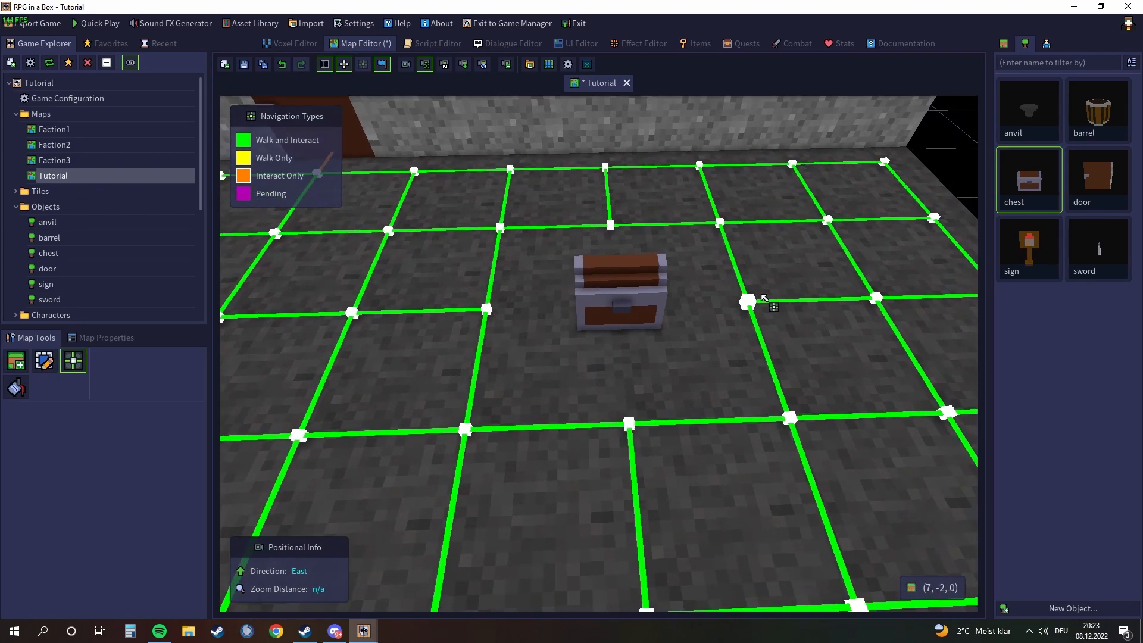
{"action": "double_click", "coordinate": [1037, 194]}
{"action": "left_click", "coordinate": [92, 338]}
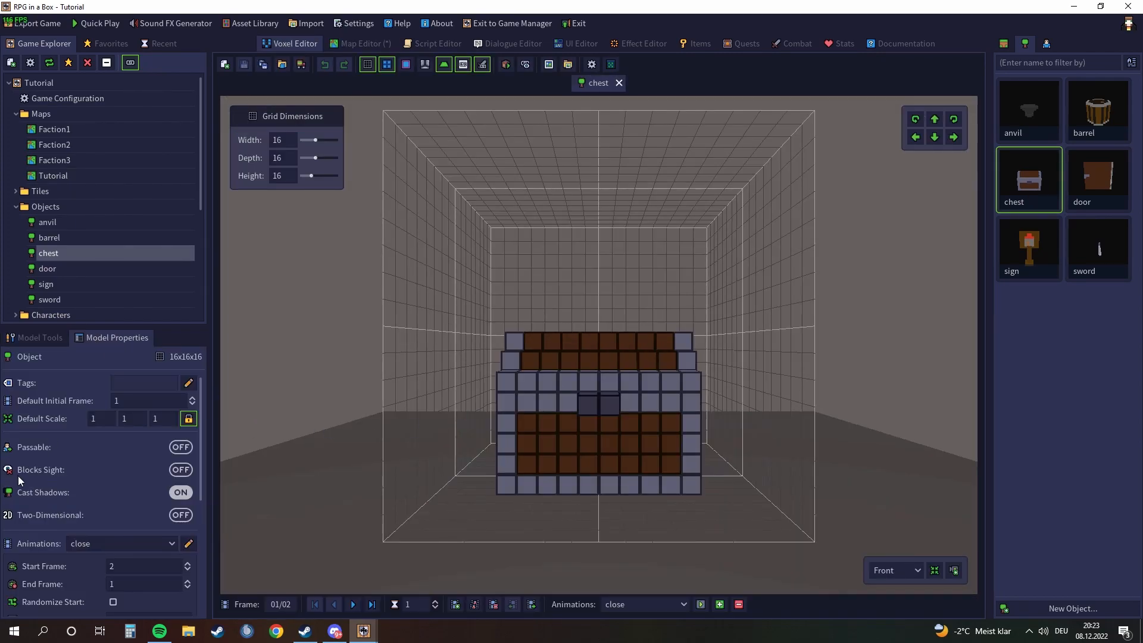
{"action": "left_click", "coordinate": [619, 82]}
{"action": "left_click", "coordinate": [357, 43]}
{"action": "left_click", "coordinate": [59, 338]}
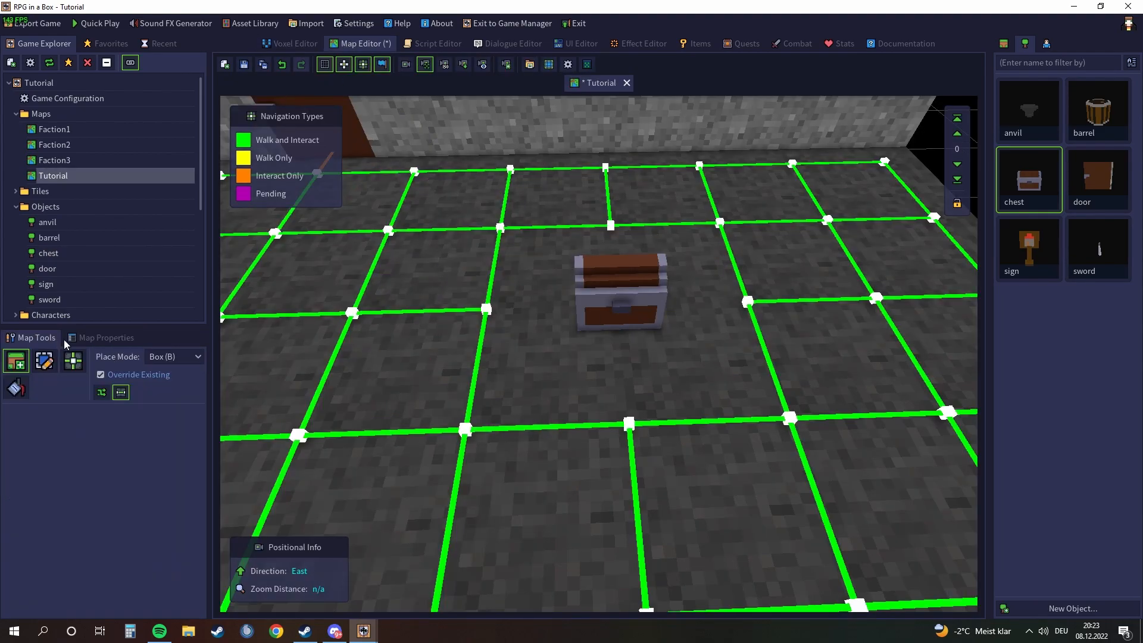
{"action": "left_click", "coordinate": [100, 338]}
{"action": "left_click", "coordinate": [44, 338]}
{"action": "left_click", "coordinate": [97, 339]}
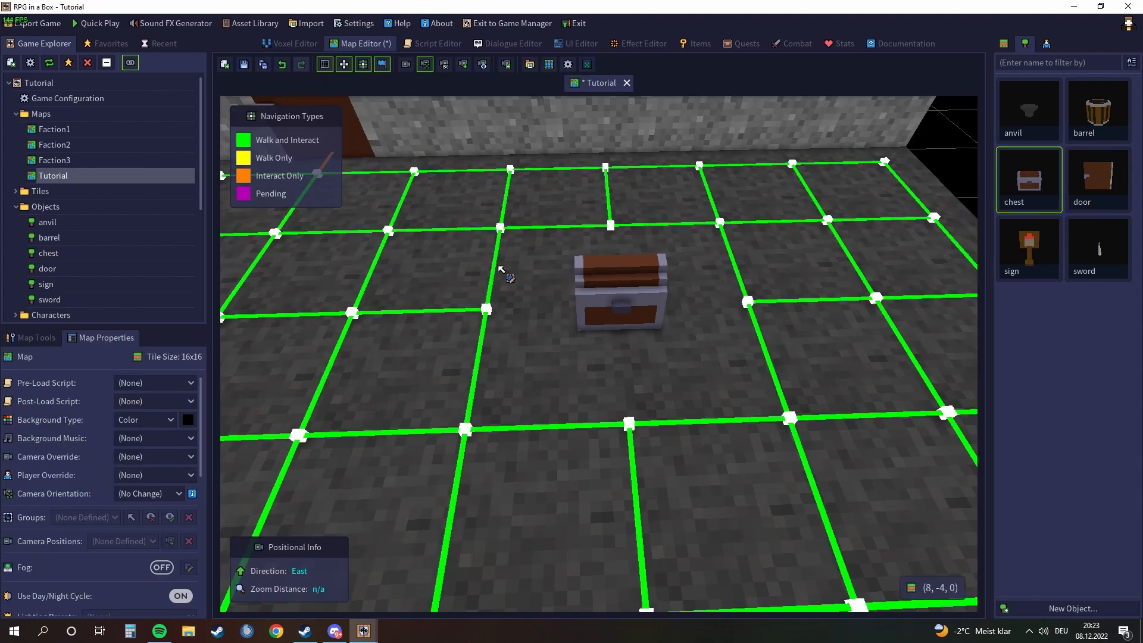
Link the front and both side tiles to the chest's tile with Interact Only navigation and save the map
{"action": "left_click", "coordinate": [244, 179]}
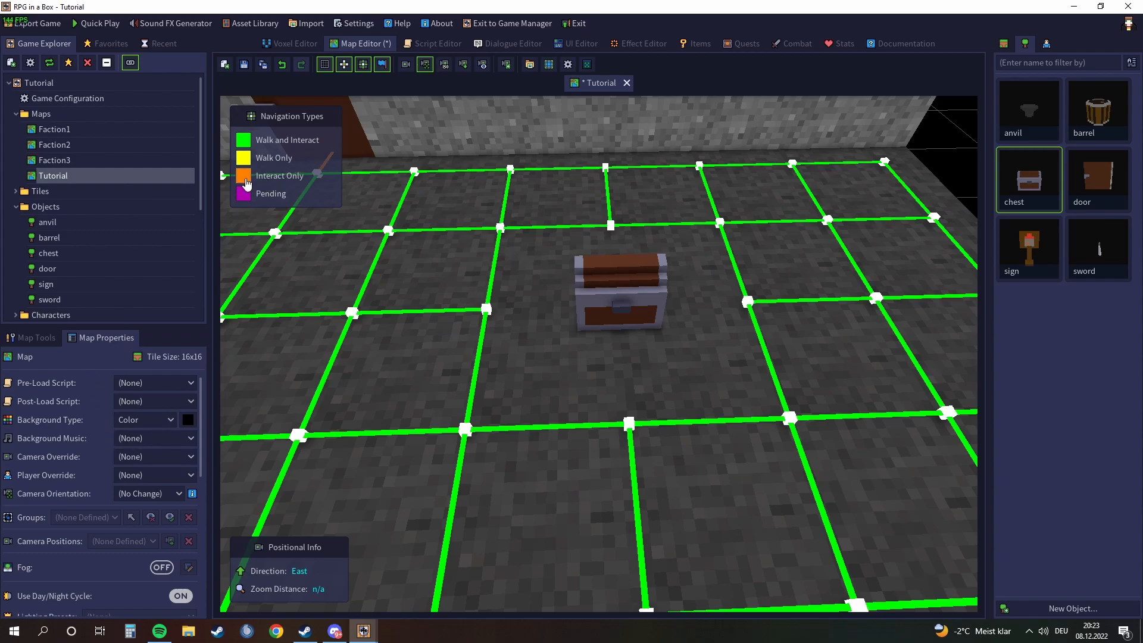
{"action": "scroll", "coordinate": [622, 316], "scroll_direction": "down", "scroll_amount": 5}
{"action": "middle_click_drag", "start_coordinate": [443, 307], "coordinate": [494, 349]}
{"action": "scroll", "coordinate": [683, 329], "scroll_direction": "up", "scroll_amount": 5}
{"action": "scroll", "coordinate": [428, 329], "scroll_direction": "down", "scroll_amount": 5}
{"action": "scroll", "coordinate": [510, 334], "scroll_direction": "up", "scroll_amount": 5}
{"action": "left_click_drag", "start_coordinate": [546, 380], "coordinate": [550, 322]}
{"action": "left_click_drag", "start_coordinate": [414, 301], "coordinate": [544, 302]}
{"action": "left_click_drag", "start_coordinate": [700, 300], "coordinate": [597, 324]}
{"action": "middle_click_drag", "start_coordinate": [597, 325], "coordinate": [620, 360]}
{"action": "middle_click_drag", "start_coordinate": [446, 339], "coordinate": [477, 395]}
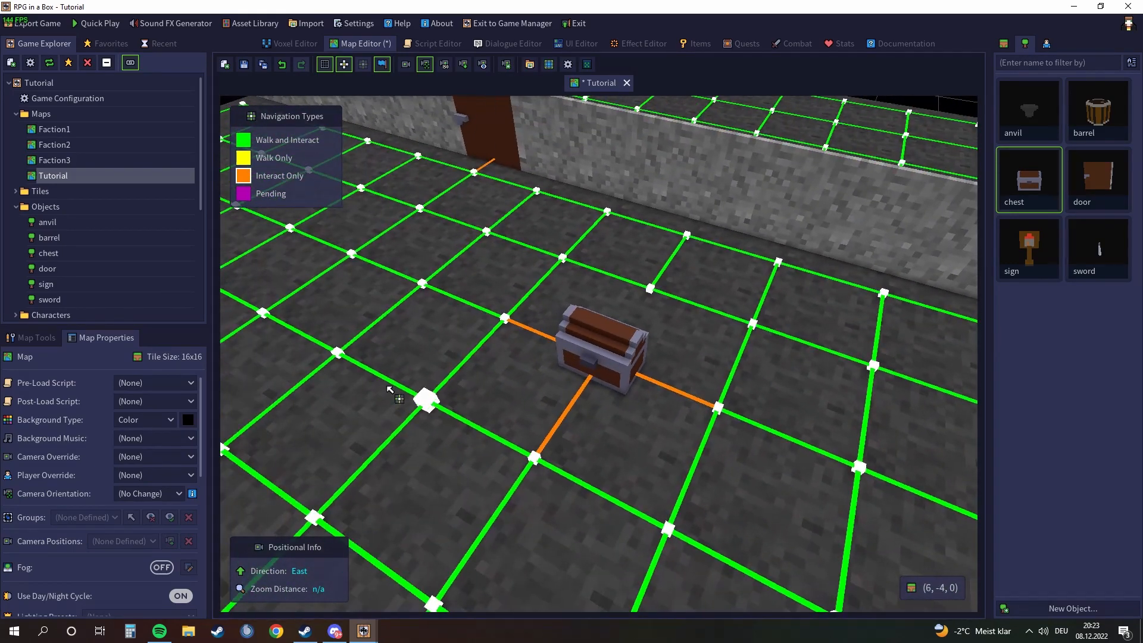
{"action": "left_click", "coordinate": [36, 338]}
{"action": "left_click", "coordinate": [44, 360]}
{"action": "key", "text": "ctrl+s"}
Select the placed chest and turn on Item Container in its entity properties
{"action": "middle_click_drag", "start_coordinate": [714, 384], "coordinate": [590, 392]}
{"action": "middle_click_drag", "start_coordinate": [681, 406], "coordinate": [595, 395]}
{"action": "scroll", "coordinate": [707, 377], "scroll_direction": "down", "scroll_amount": 3}
{"action": "left_click", "coordinate": [587, 364]}
{"action": "scroll", "coordinate": [746, 367], "scroll_direction": "down", "scroll_amount": 4}
{"action": "scroll", "coordinate": [707, 348], "scroll_direction": "up", "scroll_amount": 4}
{"action": "left_click", "coordinate": [104, 339]}
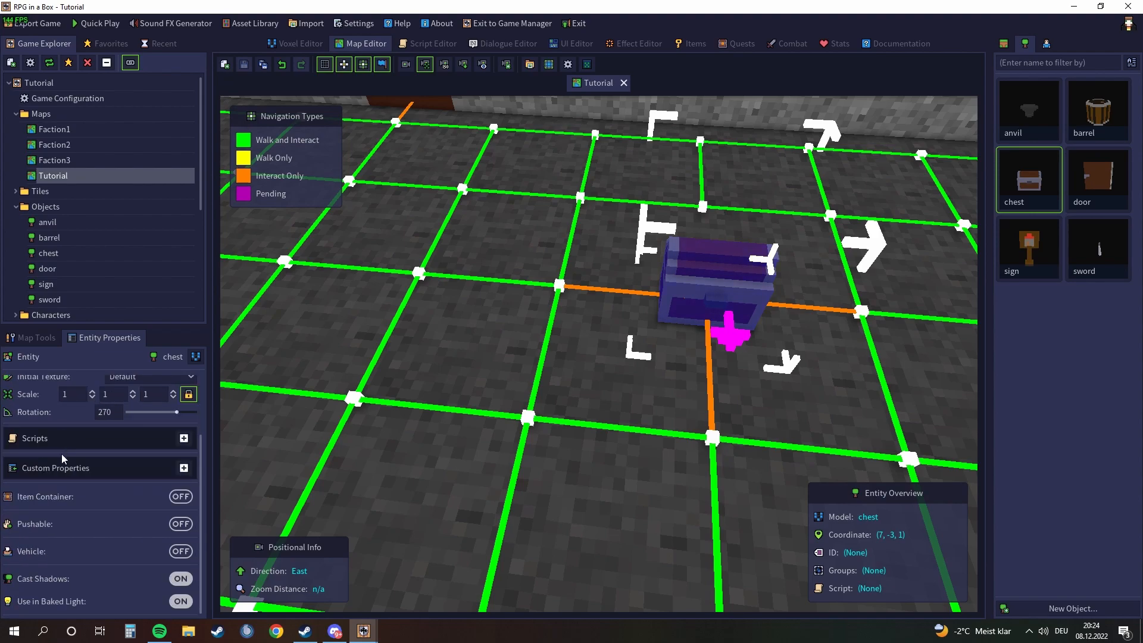
{"action": "left_click", "coordinate": [180, 496]}
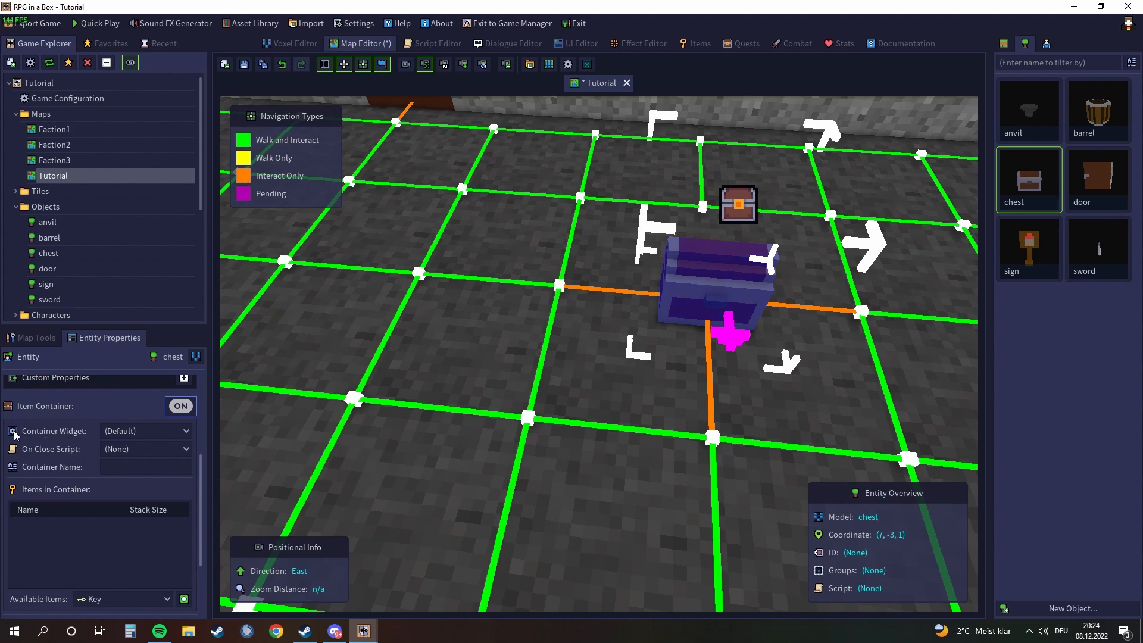
Check the chest's Container Widget choices and view the built-in Item Container widget in the UI Editor
{"action": "left_click", "coordinate": [129, 430]}
{"action": "left_click", "coordinate": [124, 431]}
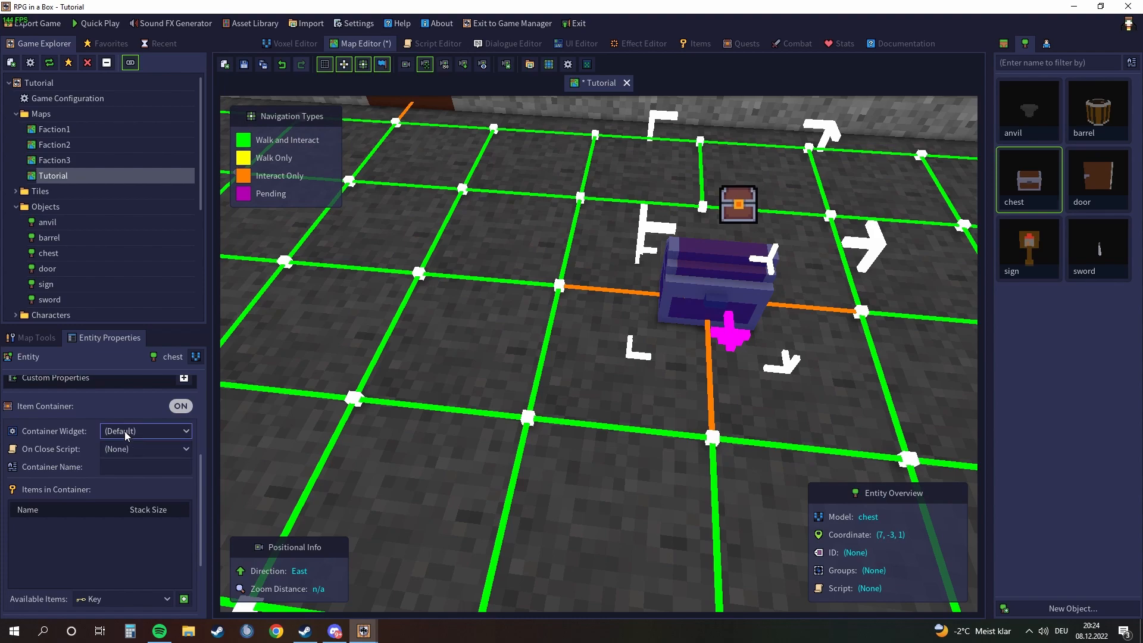
{"action": "left_click", "coordinate": [583, 44]}
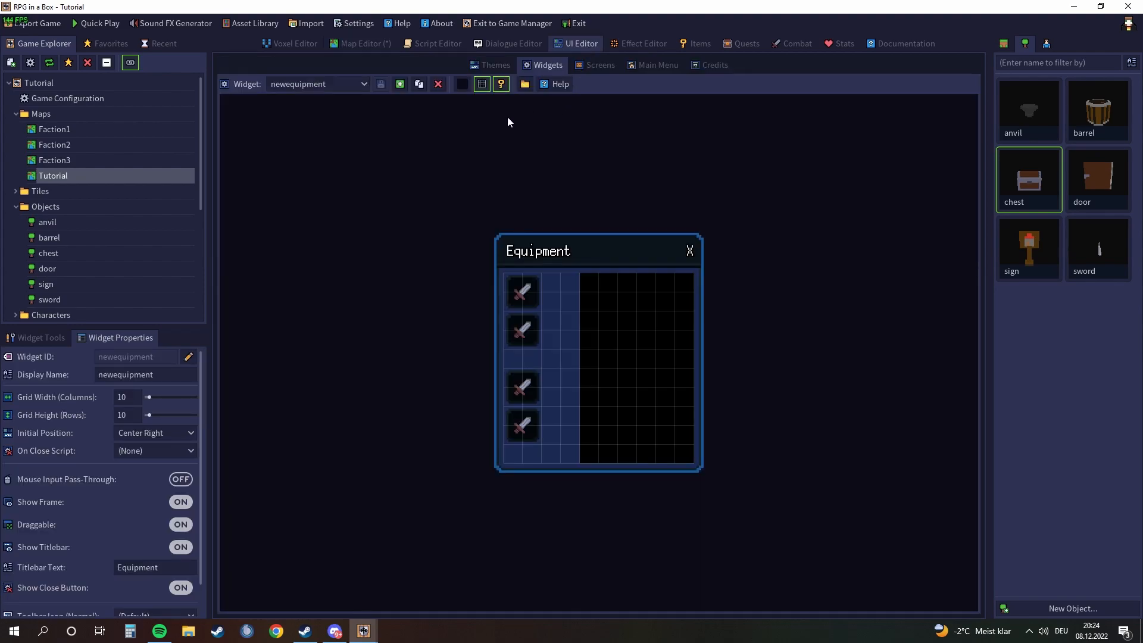
{"action": "left_click", "coordinate": [328, 89]}
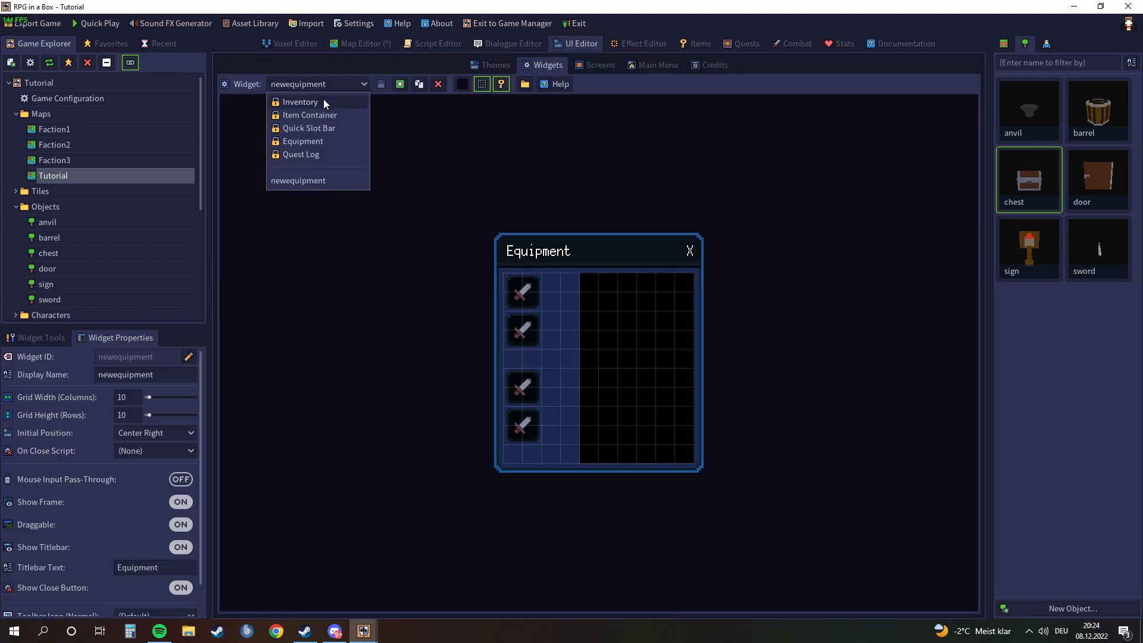
{"action": "left_click", "coordinate": [319, 115]}
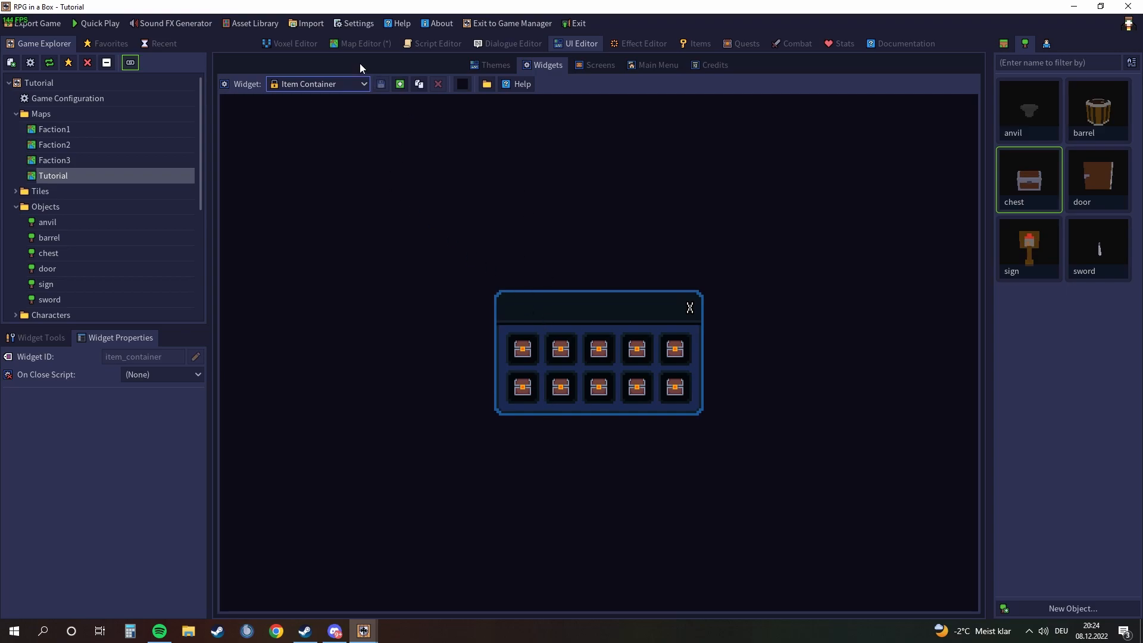
{"action": "left_click", "coordinate": [363, 47]}
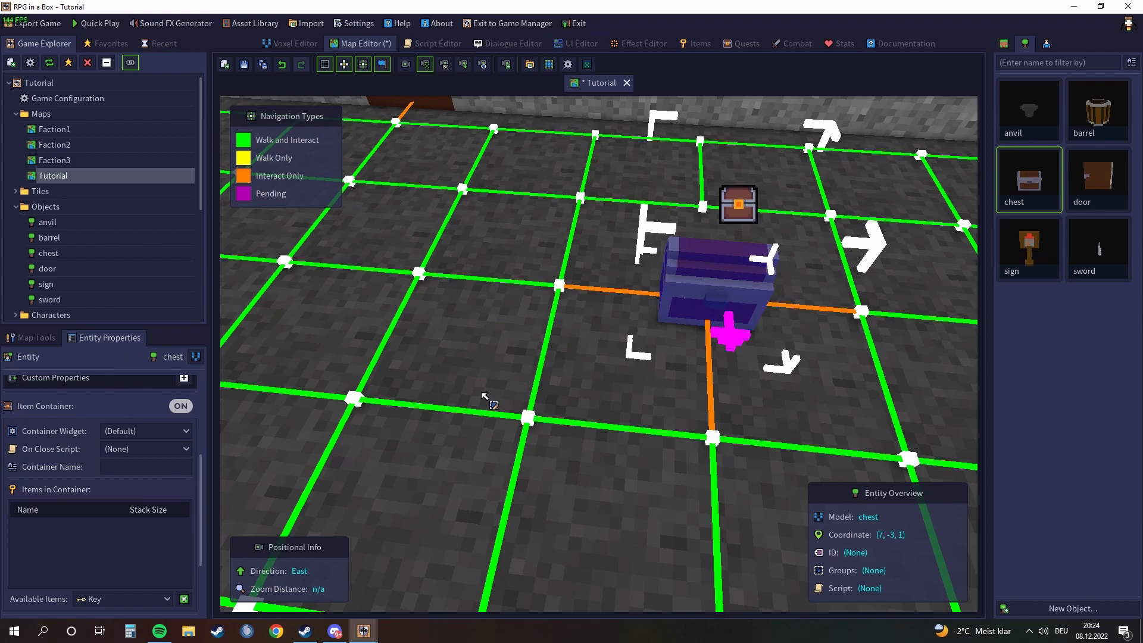
Add a new widget with the ID chest in the UI Editor
{"action": "left_click", "coordinate": [586, 46]}
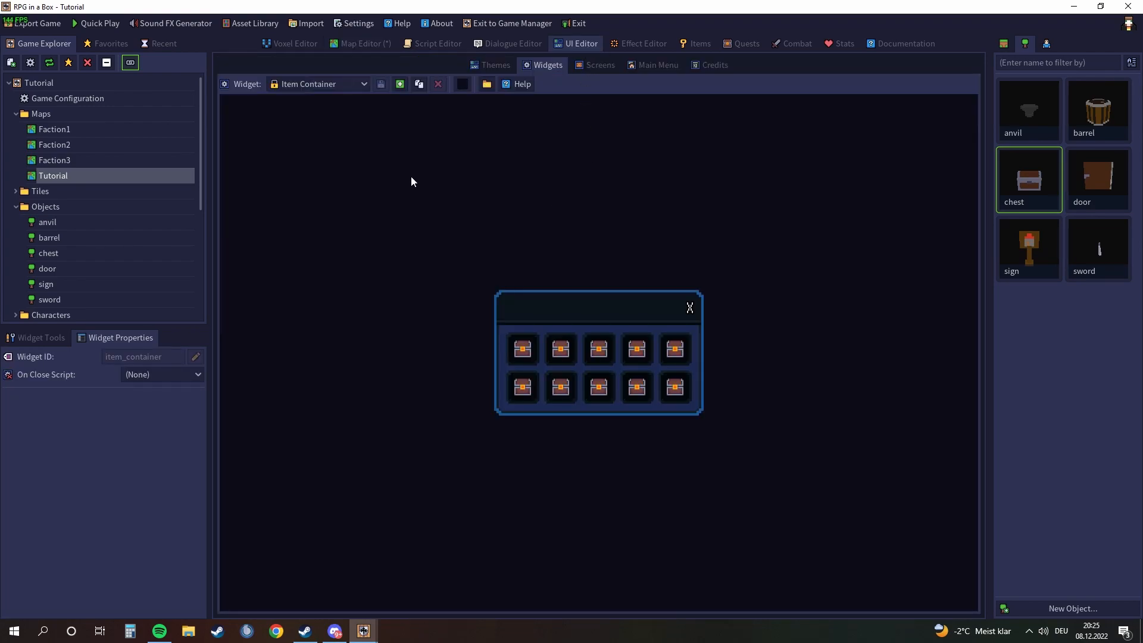
{"action": "left_click", "coordinate": [344, 84]}
{"action": "left_click", "coordinate": [344, 84]}
{"action": "left_click", "coordinate": [399, 85]}
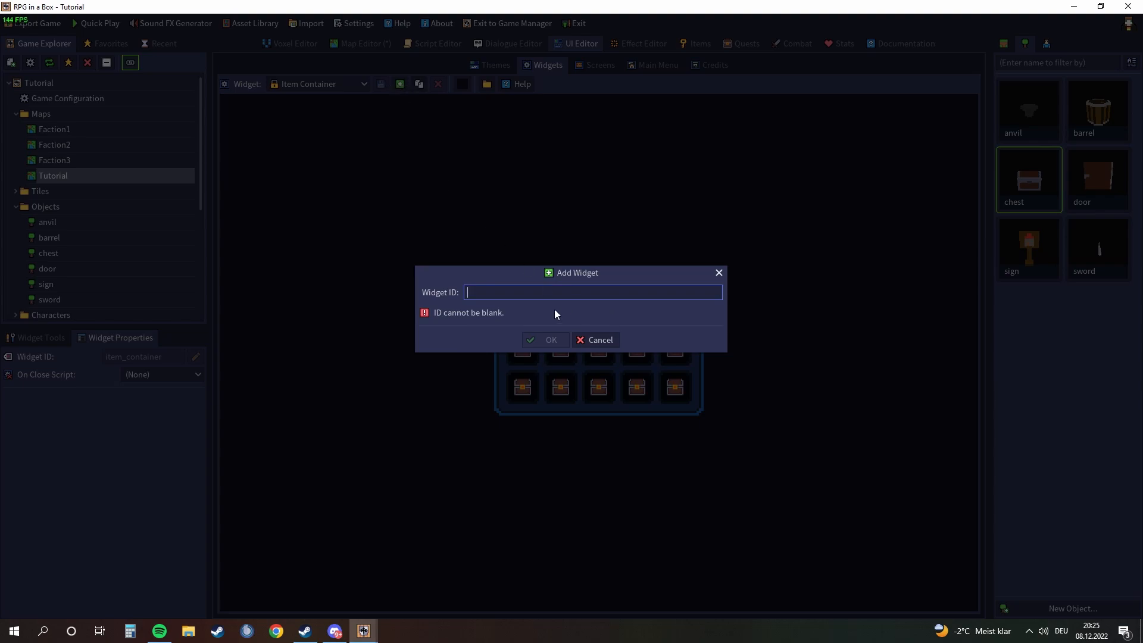
{"action": "type", "text": "chest"}
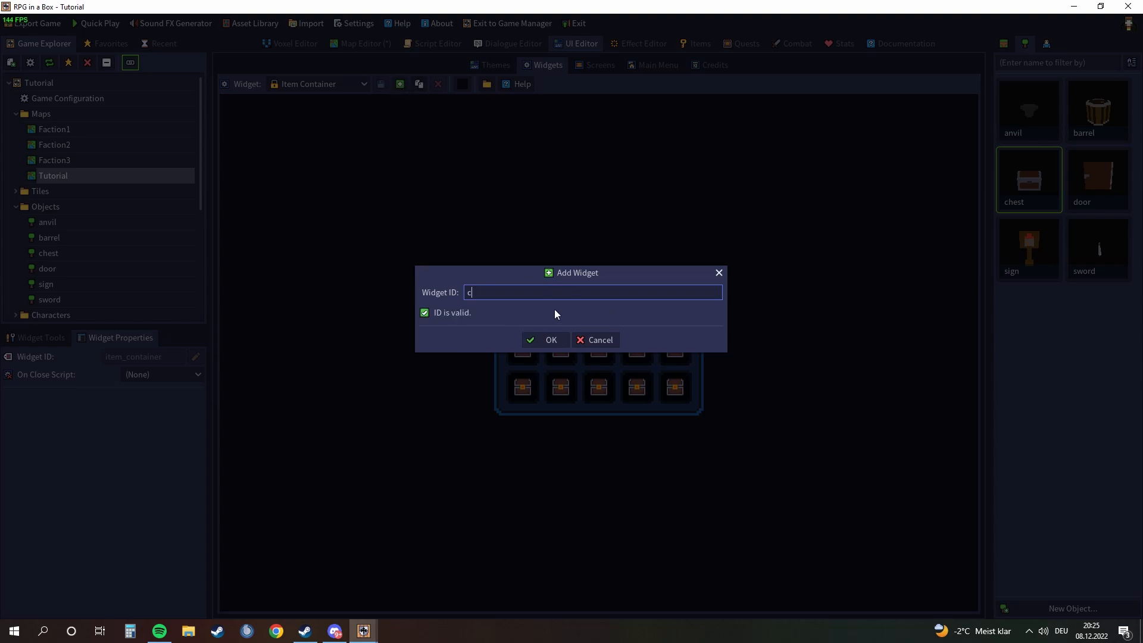
{"action": "left_click", "coordinate": [551, 340]}
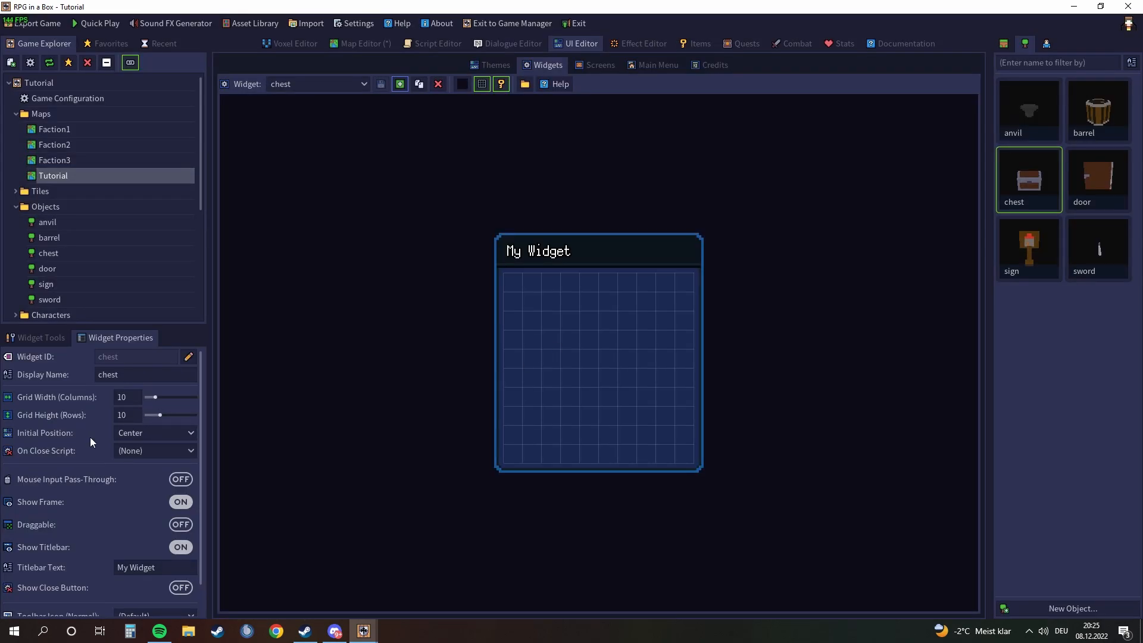
Place four Item Storage Slots in a row on the chest widget and reduce its grid to 8 columns by 2 rows
{"action": "left_click", "coordinate": [39, 339]}
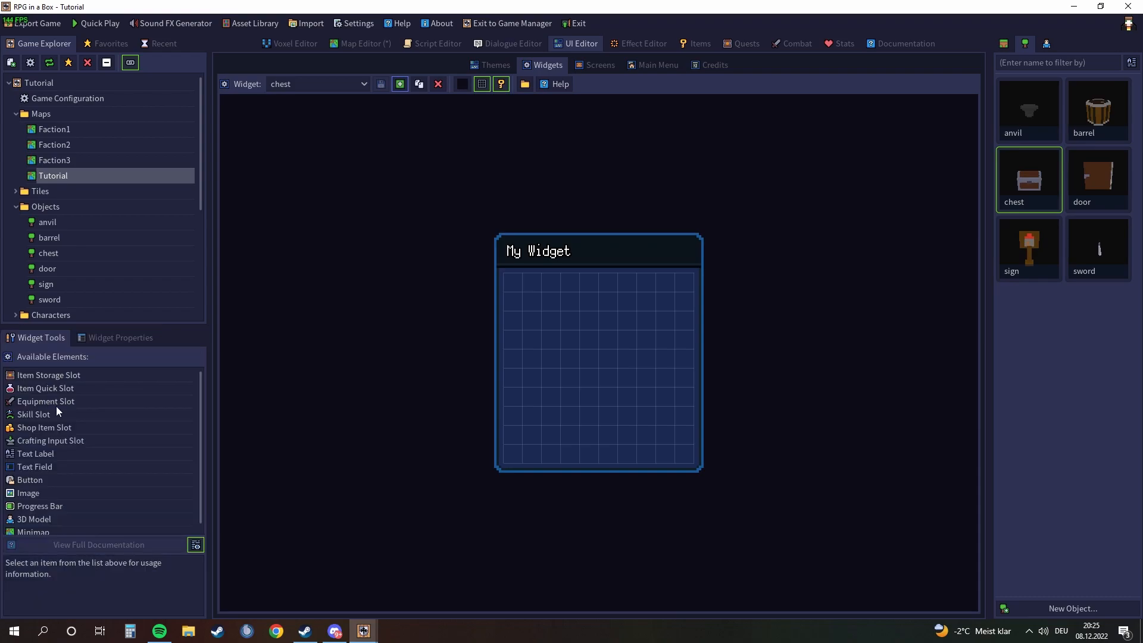
{"action": "left_click_drag", "start_coordinate": [32, 376], "coordinate": [518, 280]}
{"action": "left_click_drag", "start_coordinate": [47, 376], "coordinate": [560, 292]}
{"action": "left_click_drag", "start_coordinate": [56, 378], "coordinate": [600, 293]}
{"action": "left_click_drag", "start_coordinate": [48, 373], "coordinate": [635, 292]}
{"action": "left_click", "coordinate": [337, 423]}
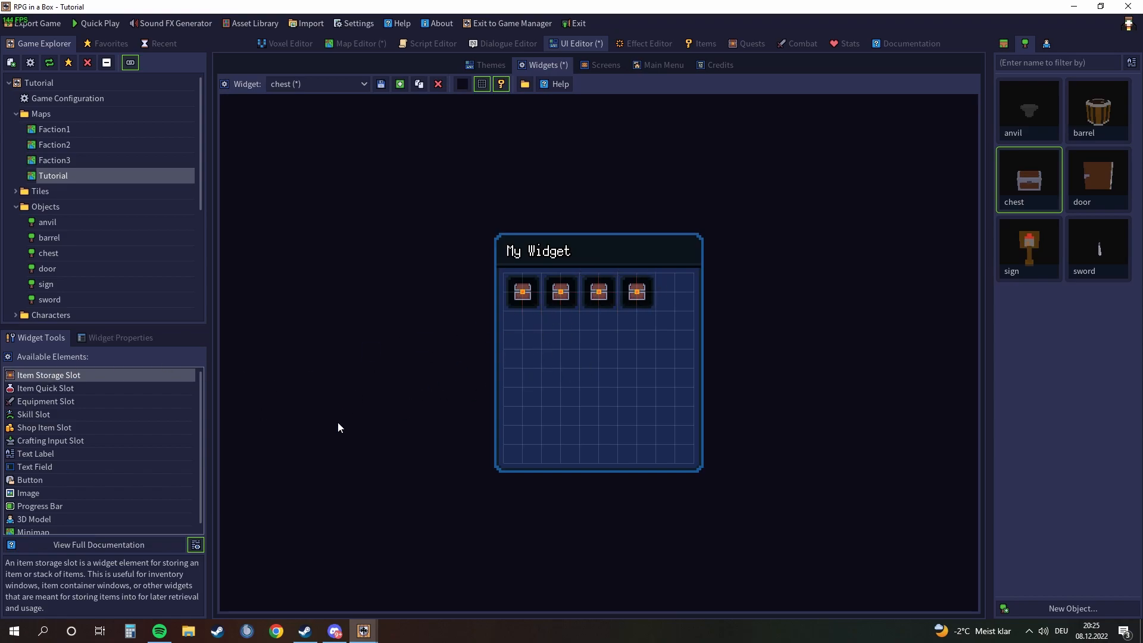
{"action": "left_click", "coordinate": [117, 340]}
{"action": "mouse_move", "coordinate": [158, 415]}
{"action": "left_mouse_down"}
{"action": "mouse_move", "coordinate": [139, 414]}
{"action": "mouse_move", "coordinate": [149, 397]}
{"action": "left_mouse_up"}
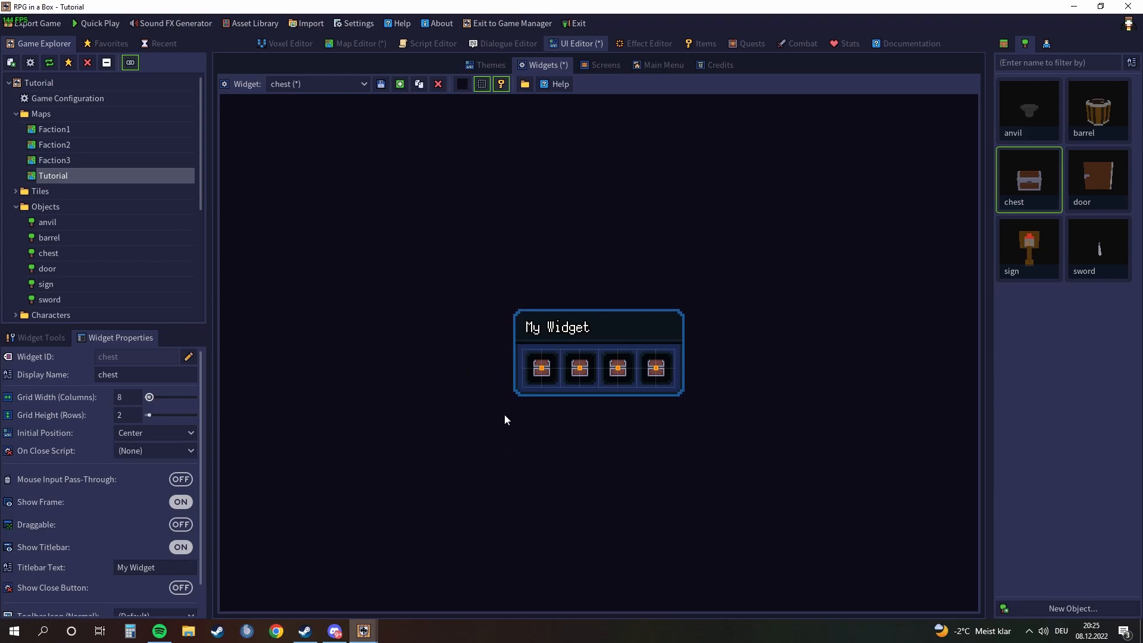
Set the chest widget's titlebar text to Chest, turn on its close button, and save the widget
{"action": "scroll", "coordinate": [77, 492], "scroll_direction": "down", "scroll_amount": 1}
{"action": "left_click_drag", "start_coordinate": [159, 533], "coordinate": [72, 538]}
{"action": "type", "text": "Chest"}
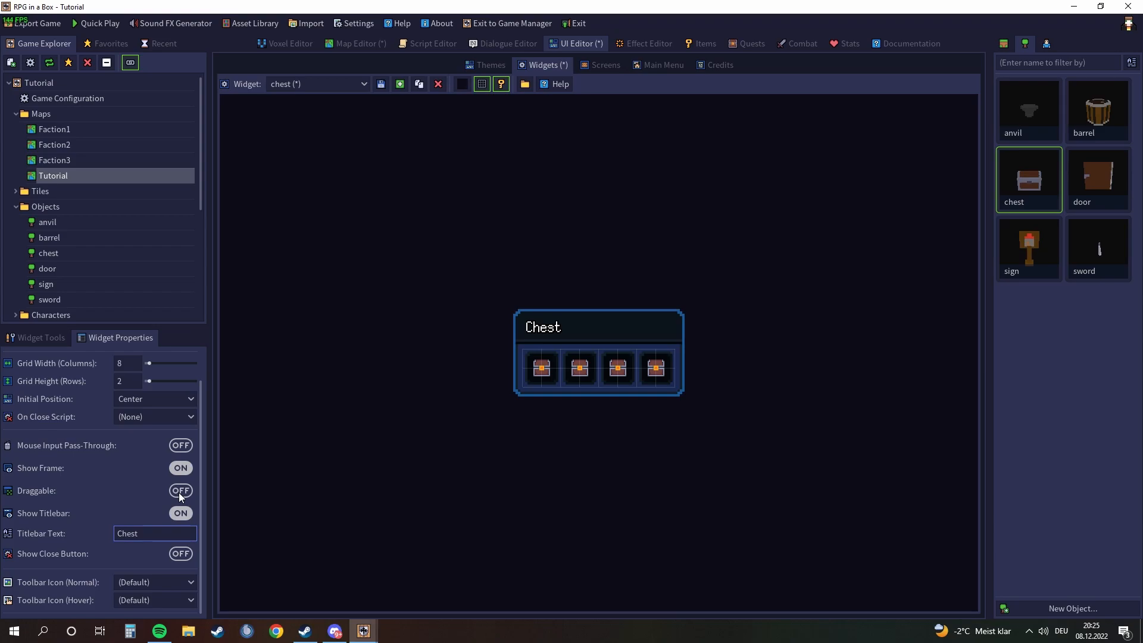
{"action": "left_click", "coordinate": [180, 554]}
{"action": "left_click", "coordinate": [381, 84]}
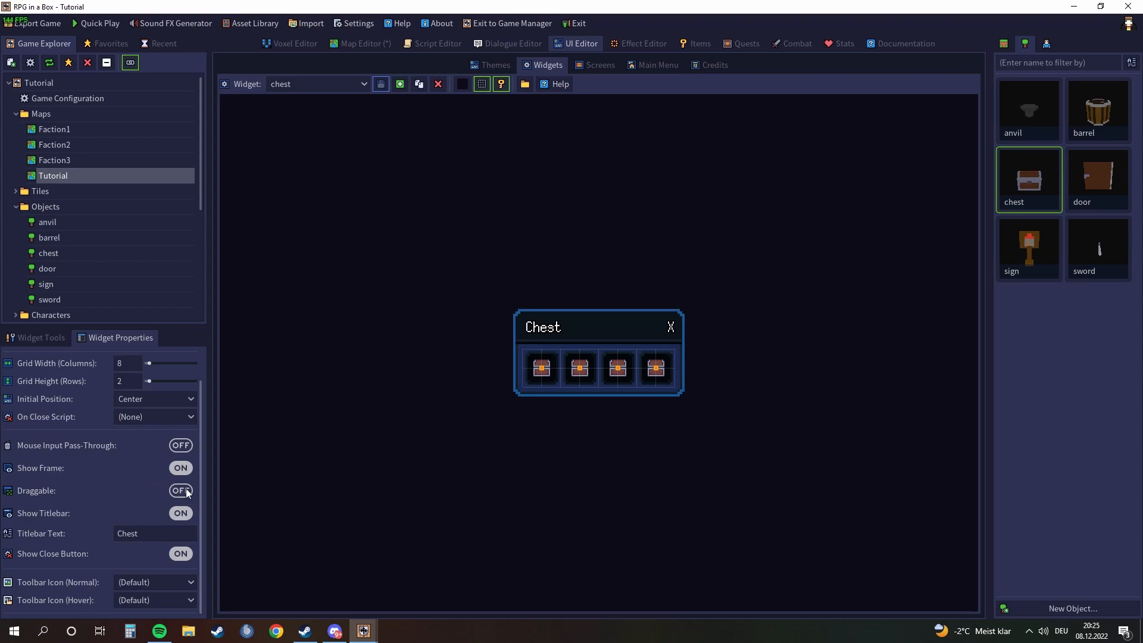
Check the chest widget's Initial Position choices, keep Center, and look through its other properties
{"action": "scroll", "coordinate": [56, 488], "scroll_direction": "up", "scroll_amount": 1}
{"action": "scroll", "coordinate": [56, 494], "scroll_direction": "down", "scroll_amount": 1}
{"action": "scroll", "coordinate": [56, 487], "scroll_direction": "up", "scroll_amount": 1}
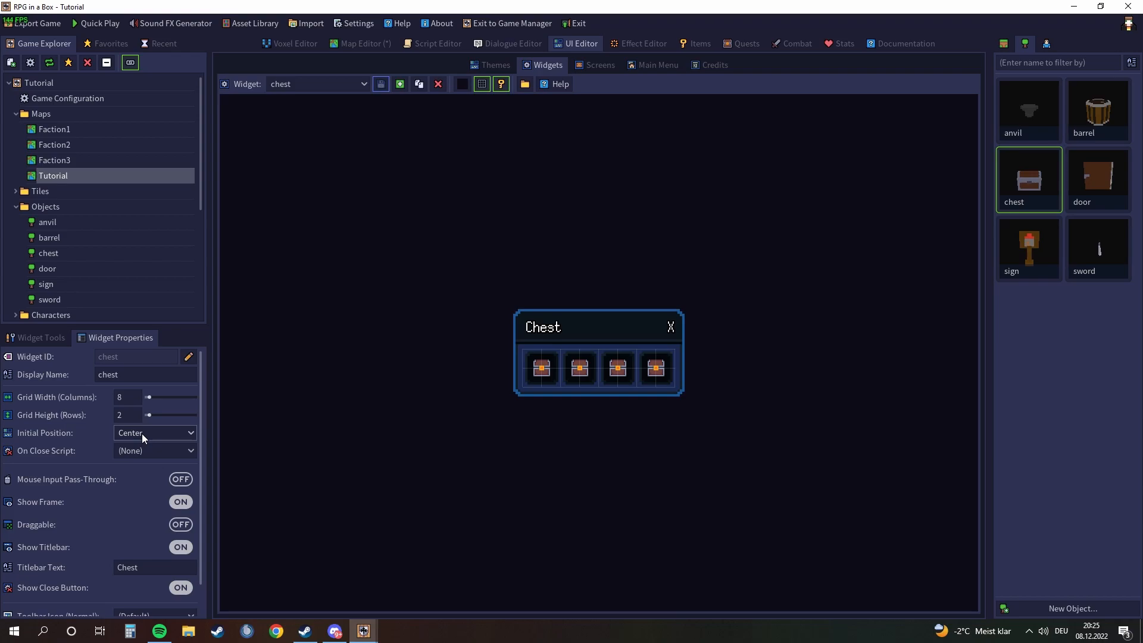
{"action": "left_click", "coordinate": [162, 432]}
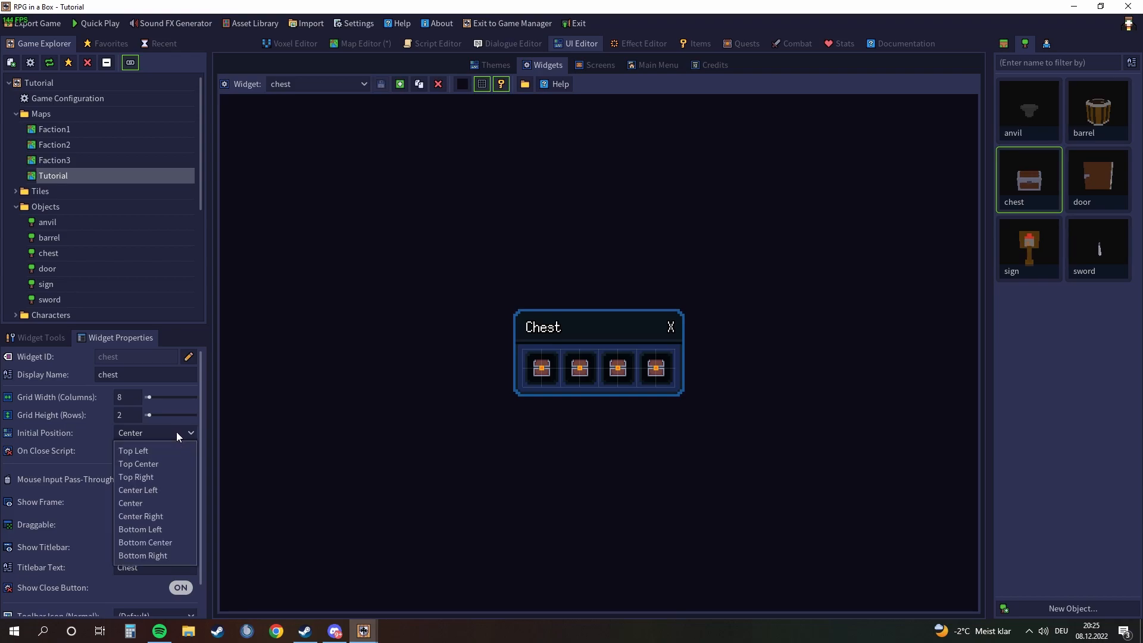
{"action": "left_click", "coordinate": [136, 505]}
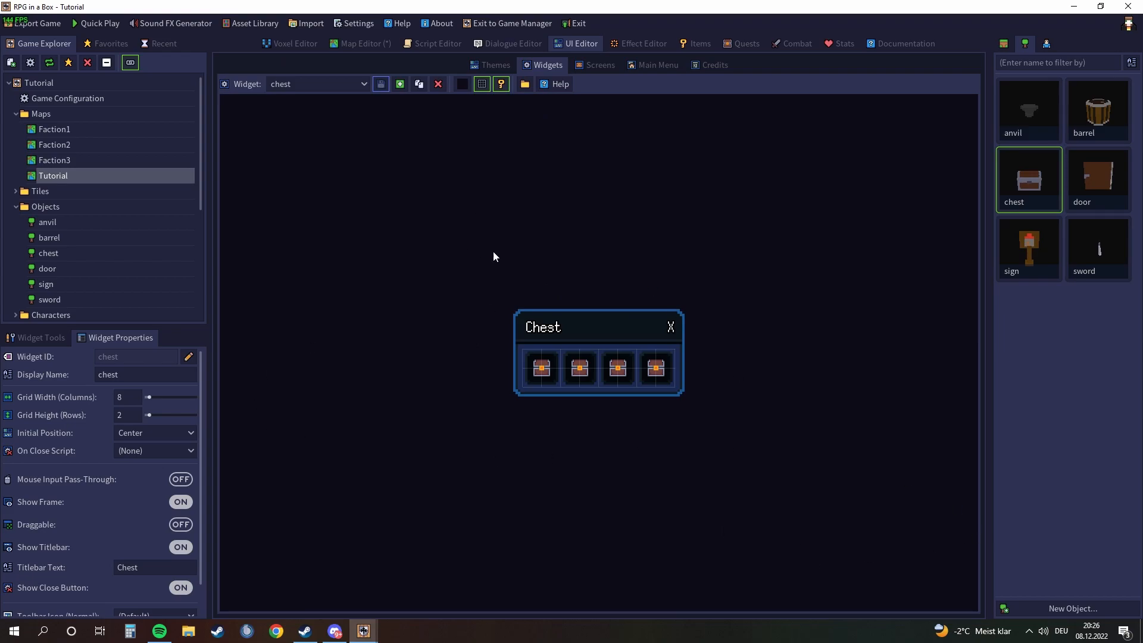
{"action": "scroll", "coordinate": [78, 496], "scroll_direction": "down", "scroll_amount": 2}
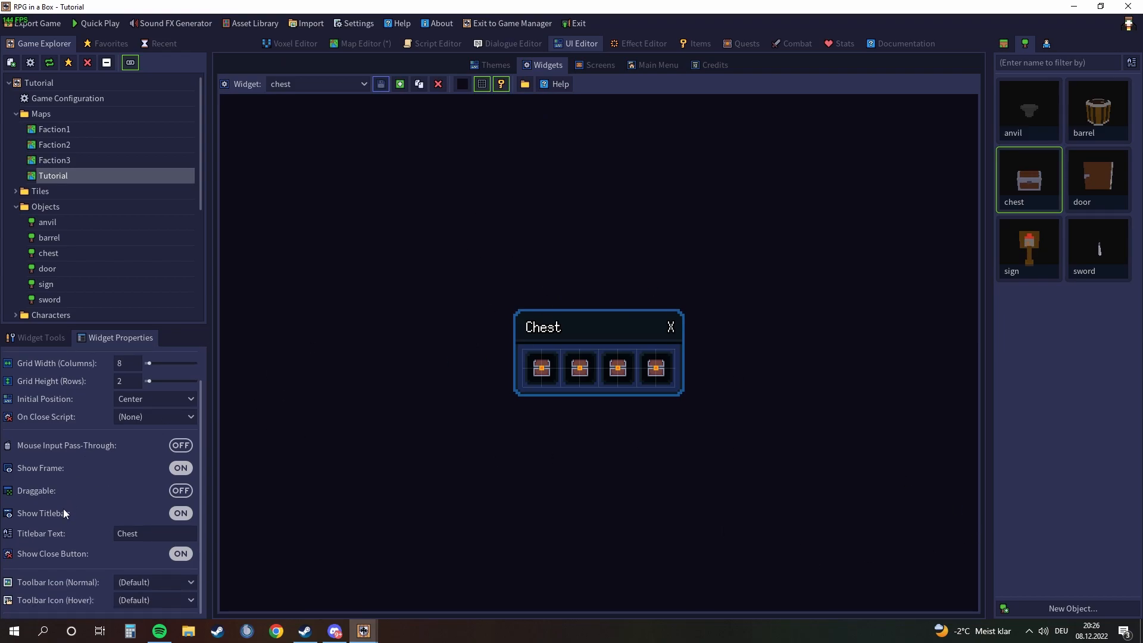
{"action": "scroll", "coordinate": [64, 503], "scroll_direction": "up", "scroll_amount": 2}
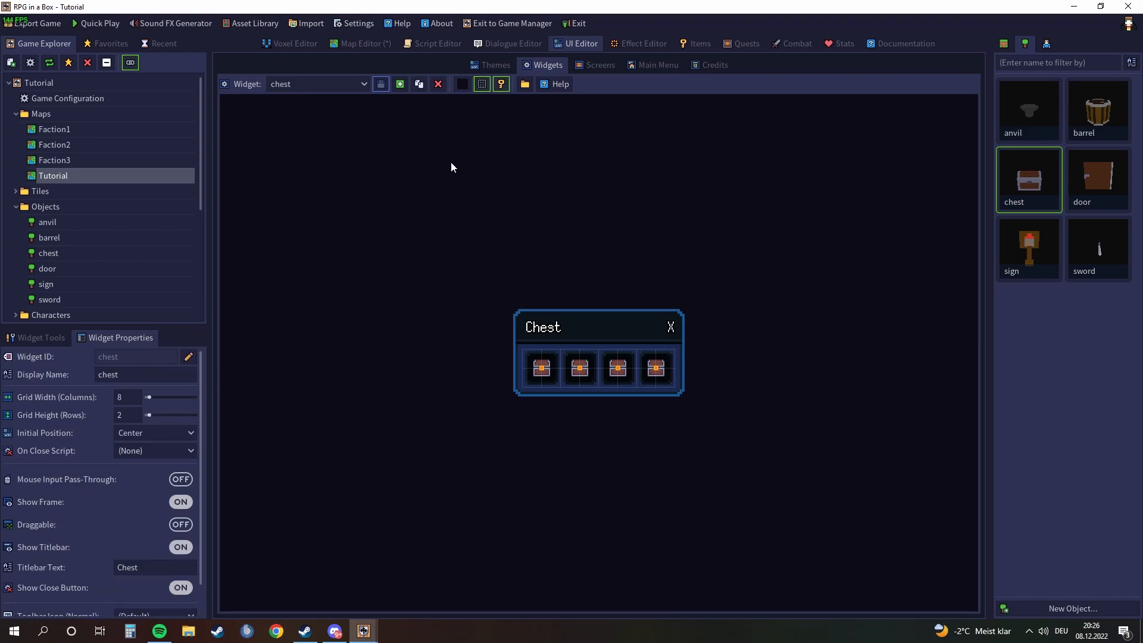
Set the placed chest's Container Widget to chest and its Container Name to Chest on the Tutorial map
{"action": "left_click", "coordinate": [352, 42]}
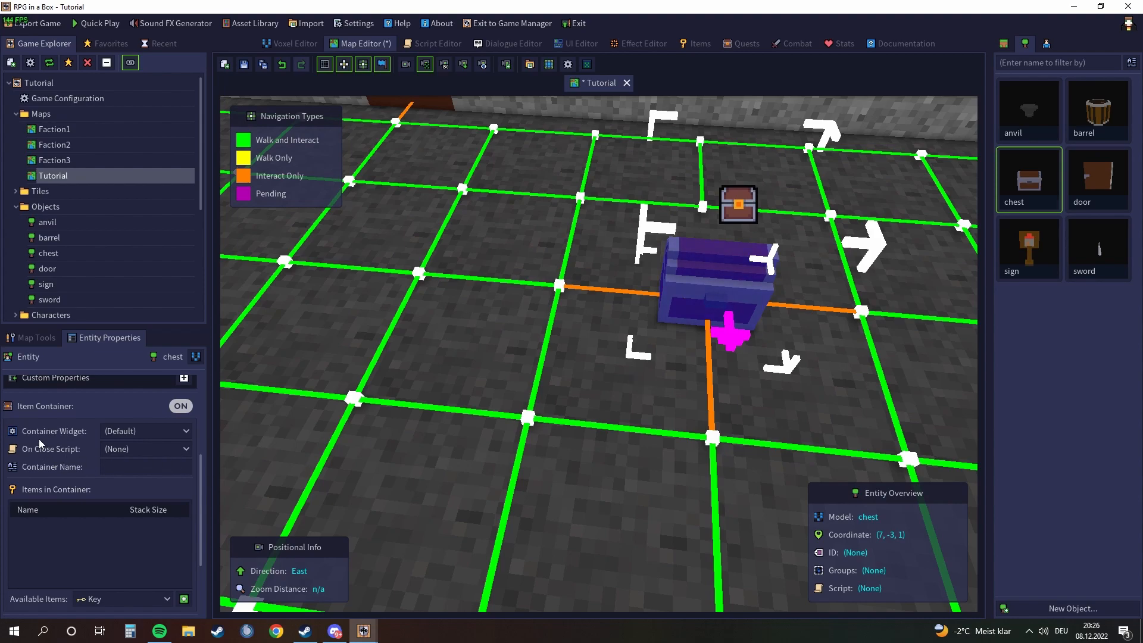
{"action": "left_click", "coordinate": [127, 430]}
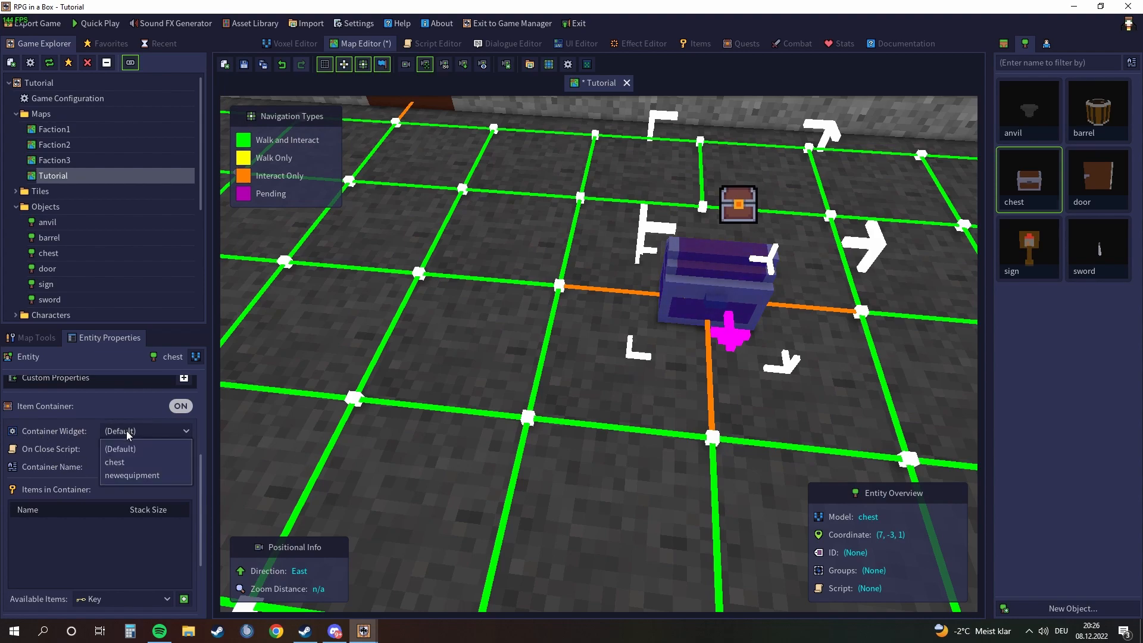
{"action": "left_click", "coordinate": [130, 463]}
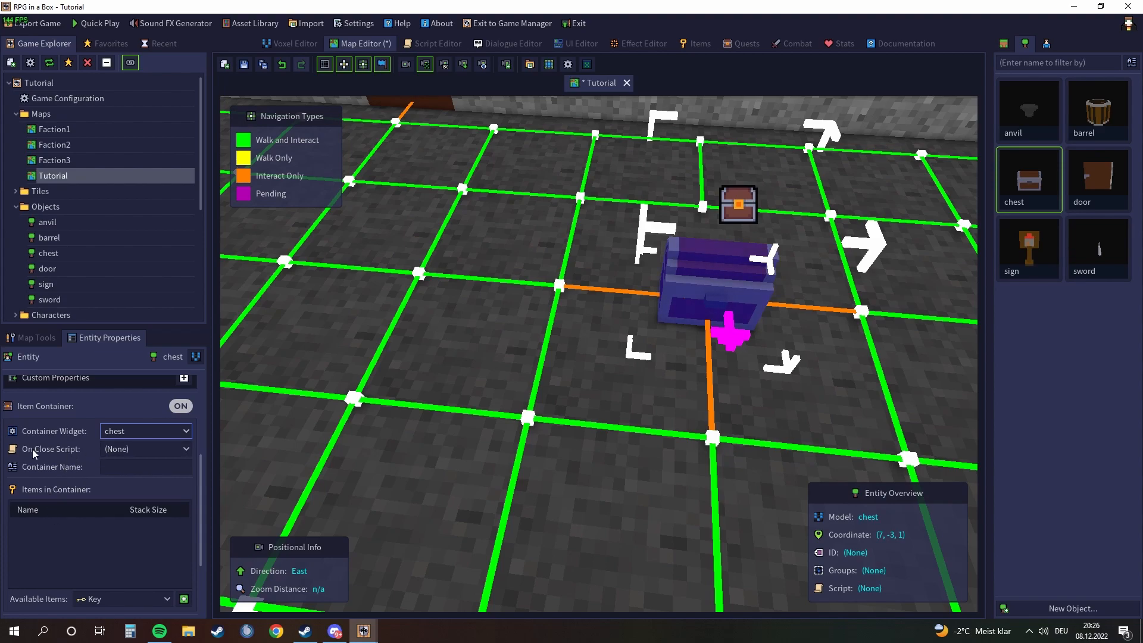
{"action": "left_click", "coordinate": [129, 449]}
{"action": "left_click", "coordinate": [129, 448]}
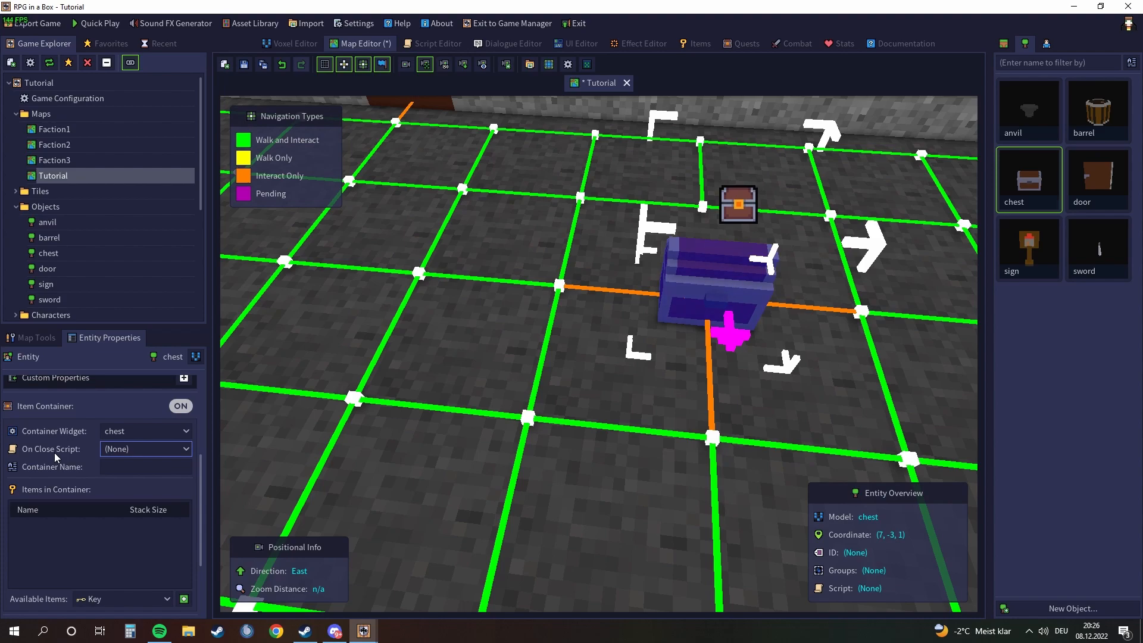
{"action": "key", "text": "Tab"}
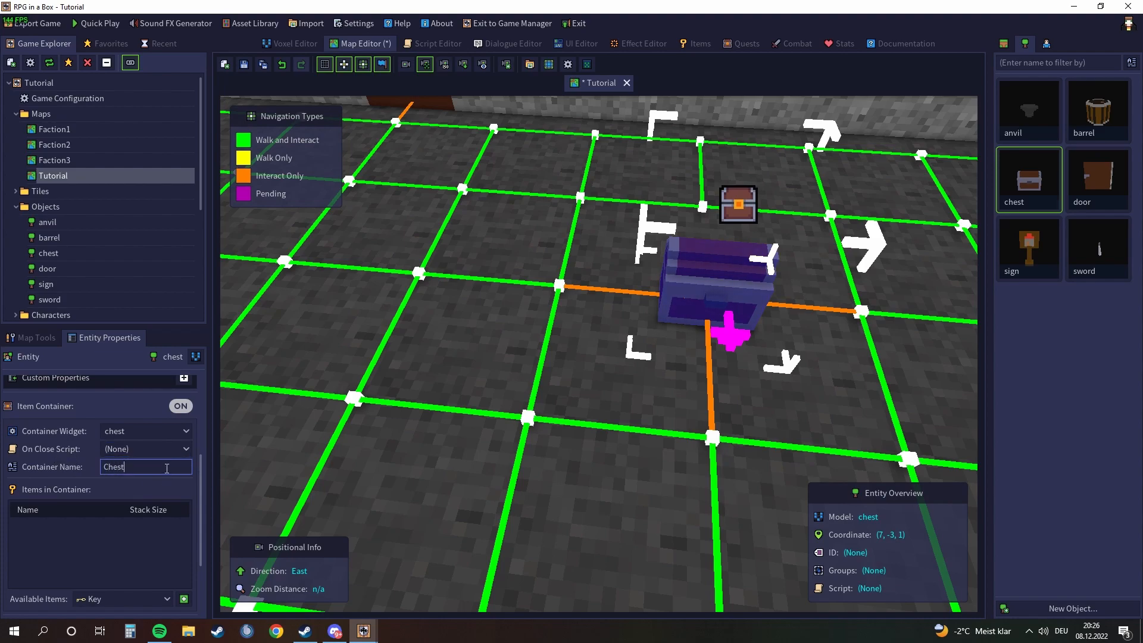
{"action": "left_click", "coordinate": [91, 532]}
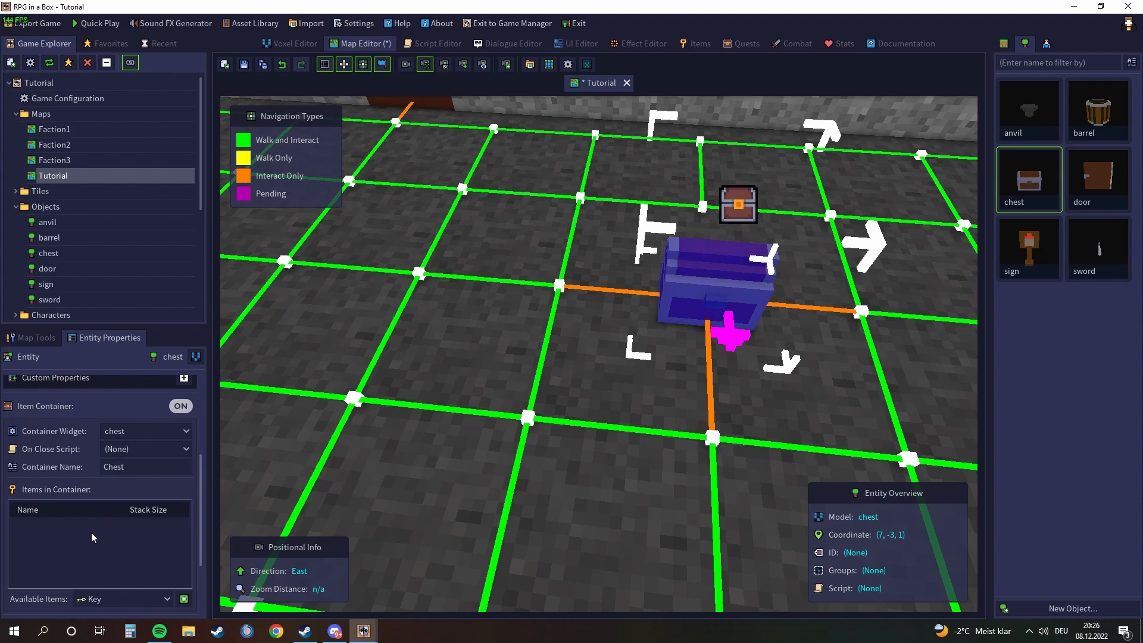
Add a Key to the placed chest's items in container
{"action": "scroll", "coordinate": [91, 532], "scroll_direction": "down", "scroll_amount": 1}
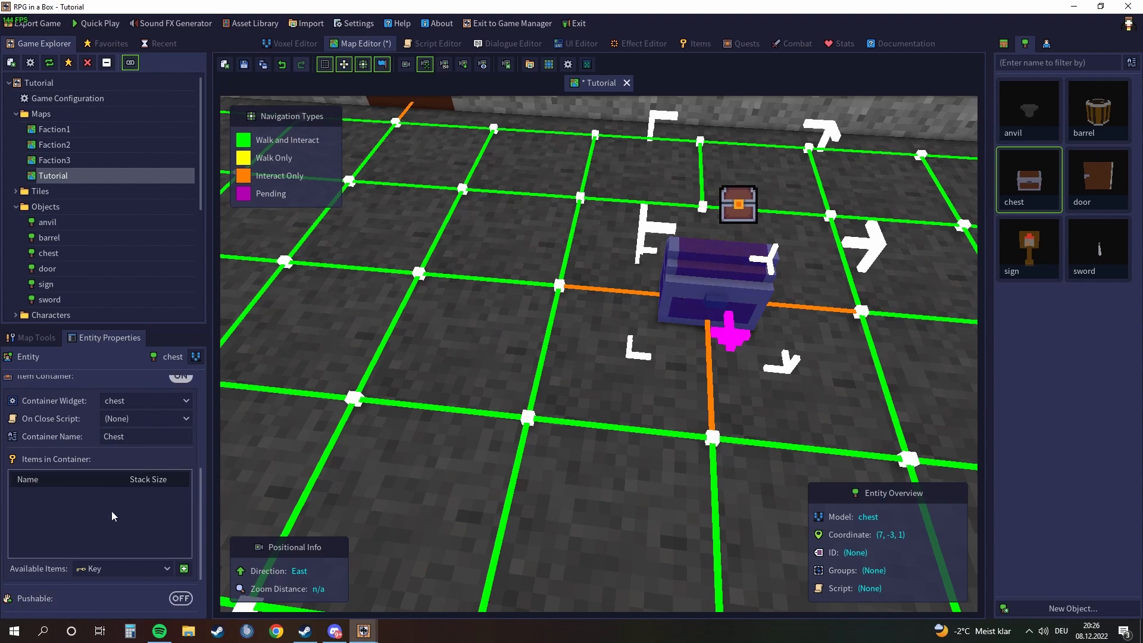
{"action": "left_click", "coordinate": [110, 566]}
{"action": "scroll", "coordinate": [105, 522], "scroll_direction": "down", "scroll_amount": 1}
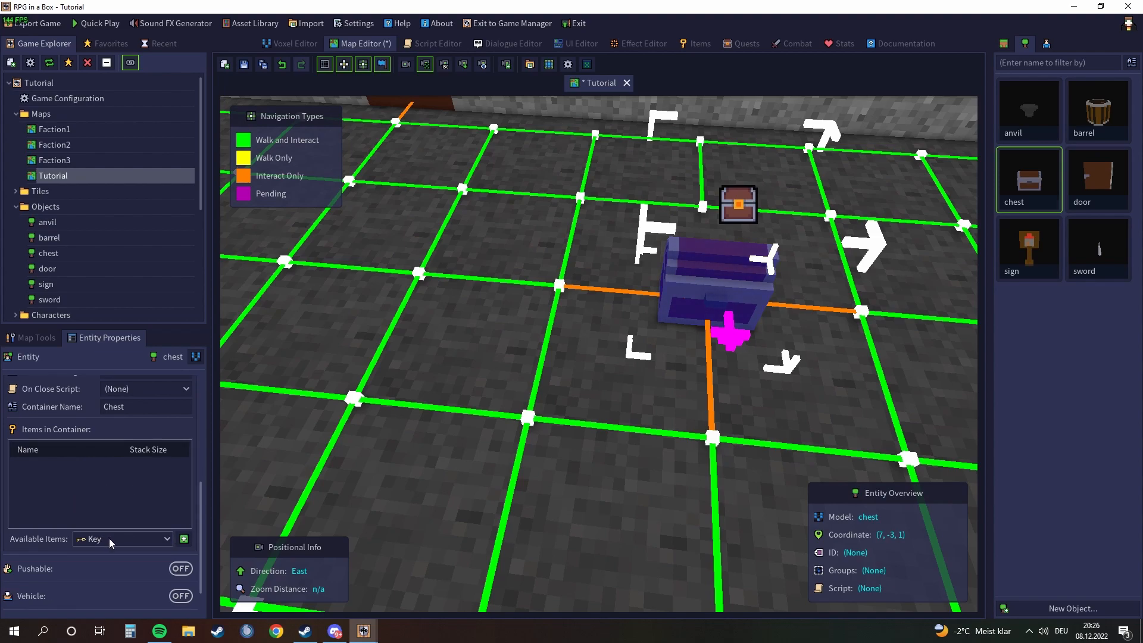
{"action": "left_click", "coordinate": [184, 538]}
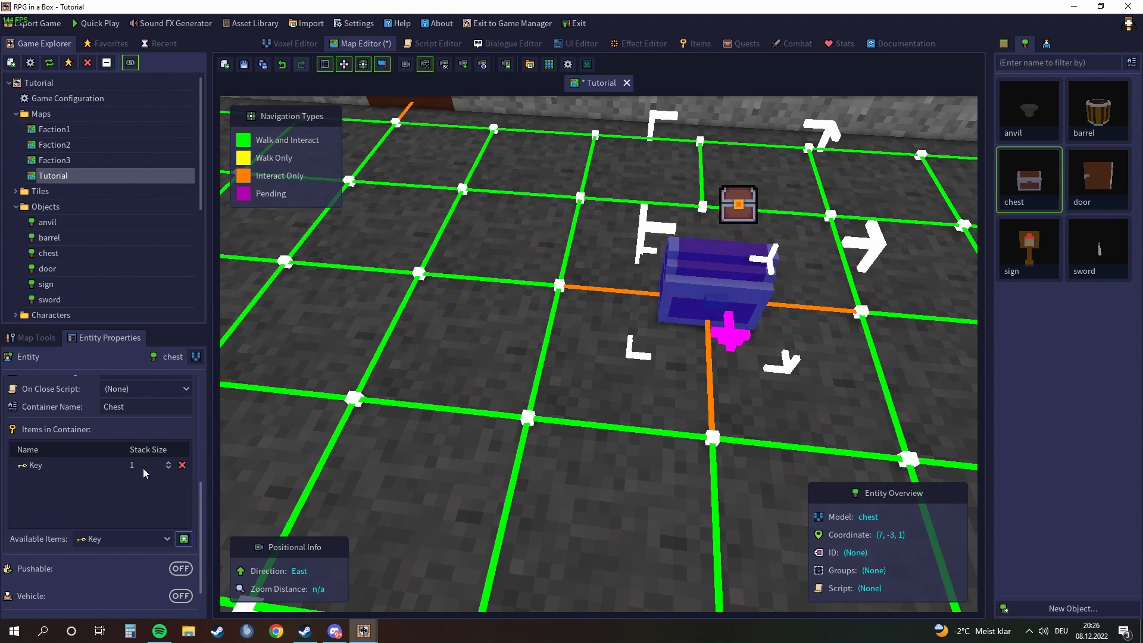
{"action": "left_click", "coordinate": [97, 467]}
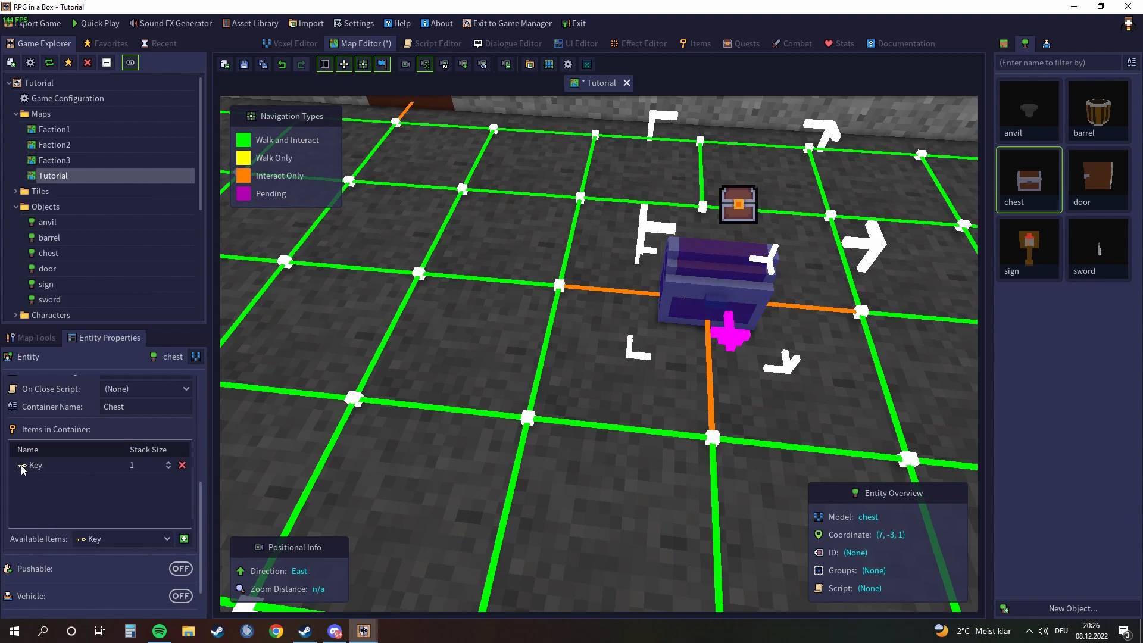
Try raising the Key's stack size in the chest and bring it back to 1
{"action": "left_click", "coordinate": [169, 463]}
{"action": "double_click", "coordinate": [168, 463]}
{"action": "left_click", "coordinate": [168, 463]}
{"action": "triple_click", "coordinate": [169, 468]}
Add a Sword to the chest's contained items and remove it again
{"action": "left_click", "coordinate": [120, 538]}
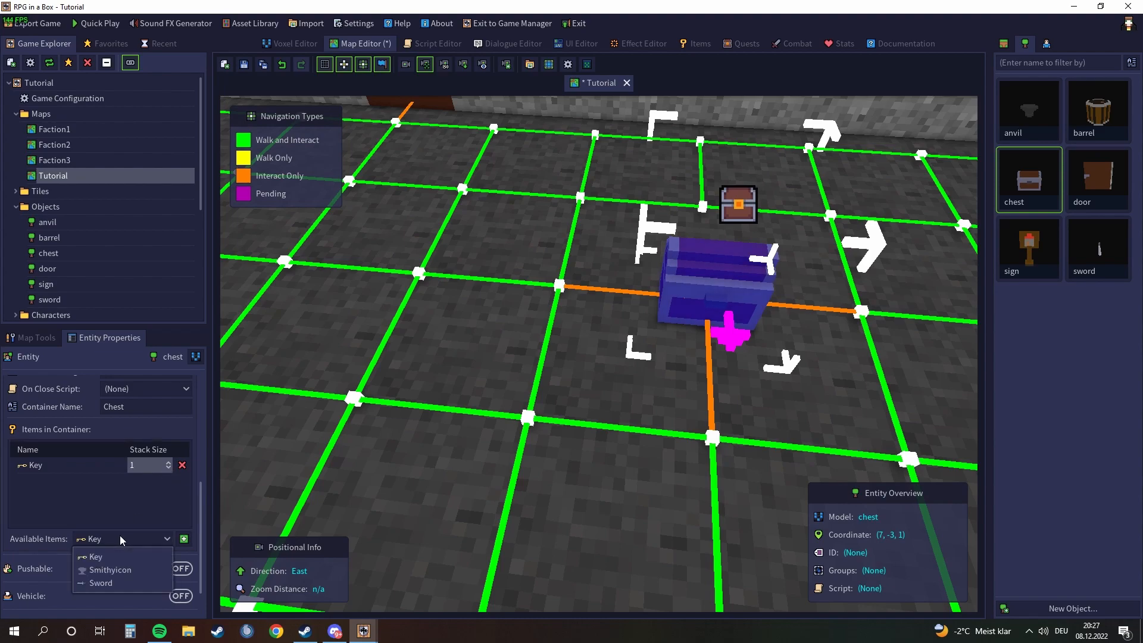
{"action": "left_click", "coordinate": [117, 583]}
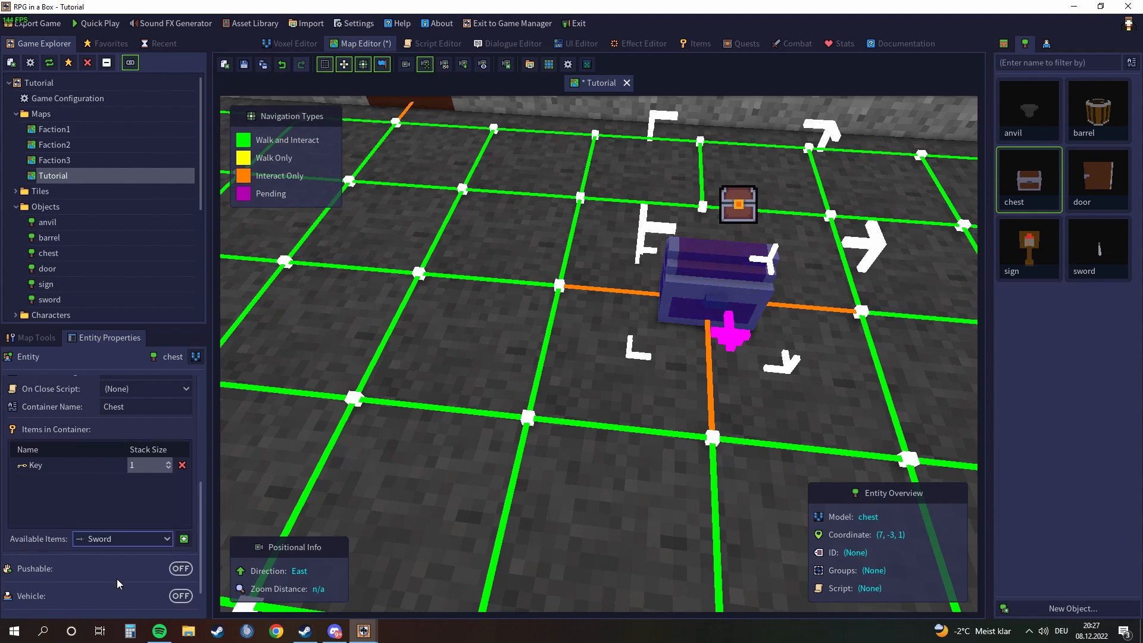
{"action": "left_click", "coordinate": [184, 538]}
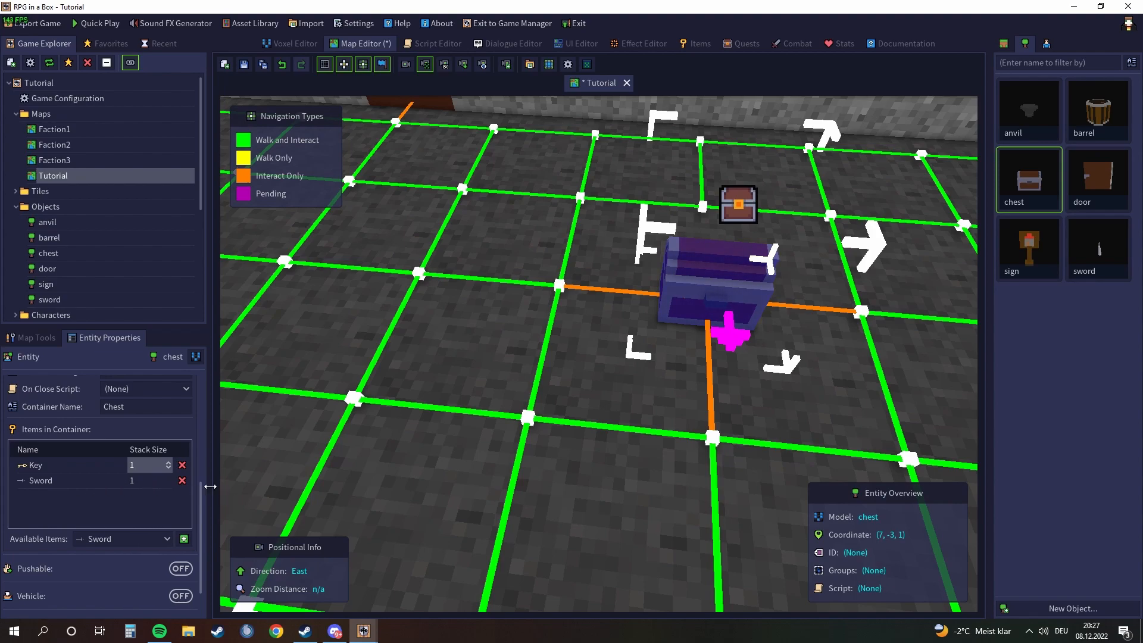
{"action": "left_click", "coordinate": [182, 480]}
Save the Tutorial map and deselect the chest
{"action": "left_click", "coordinate": [242, 66]}
{"action": "scroll", "coordinate": [639, 350], "scroll_direction": "down", "scroll_amount": 6}
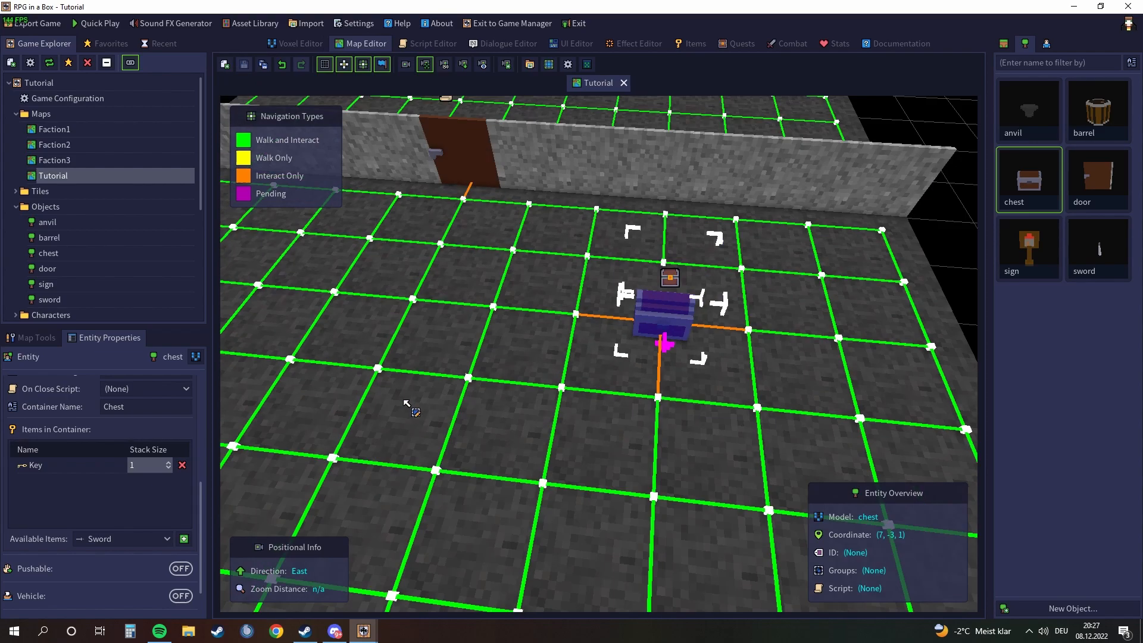
{"action": "left_click", "coordinate": [639, 350]}
{"action": "left_click", "coordinate": [639, 350]}
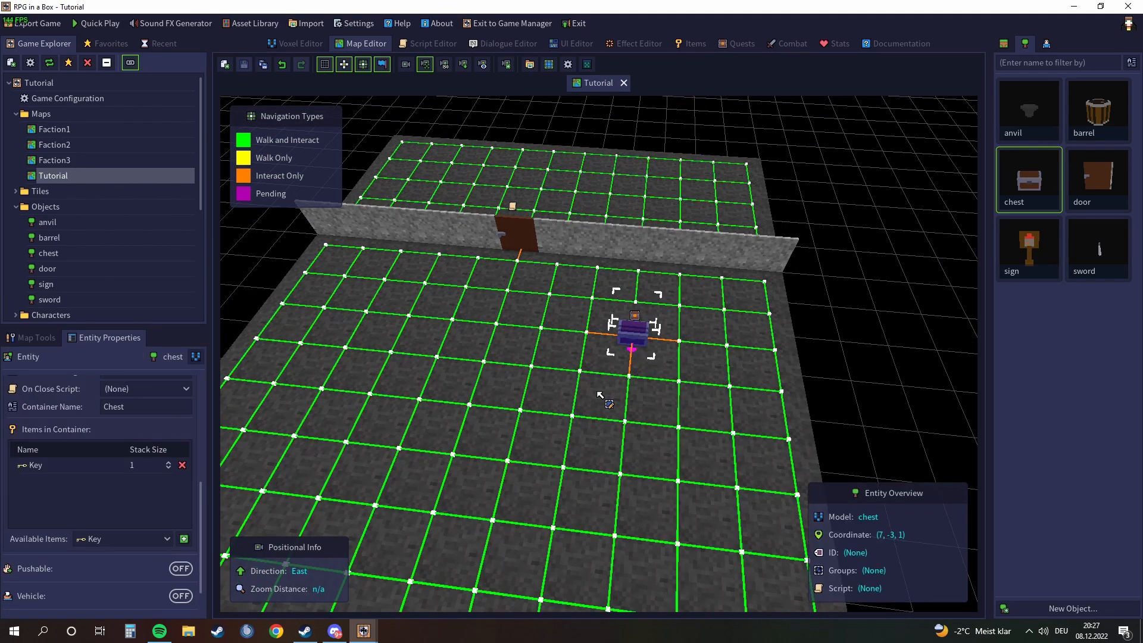
{"action": "left_click", "coordinate": [834, 374]}
{"action": "scroll", "coordinate": [827, 389], "scroll_direction": "up", "scroll_amount": 3}
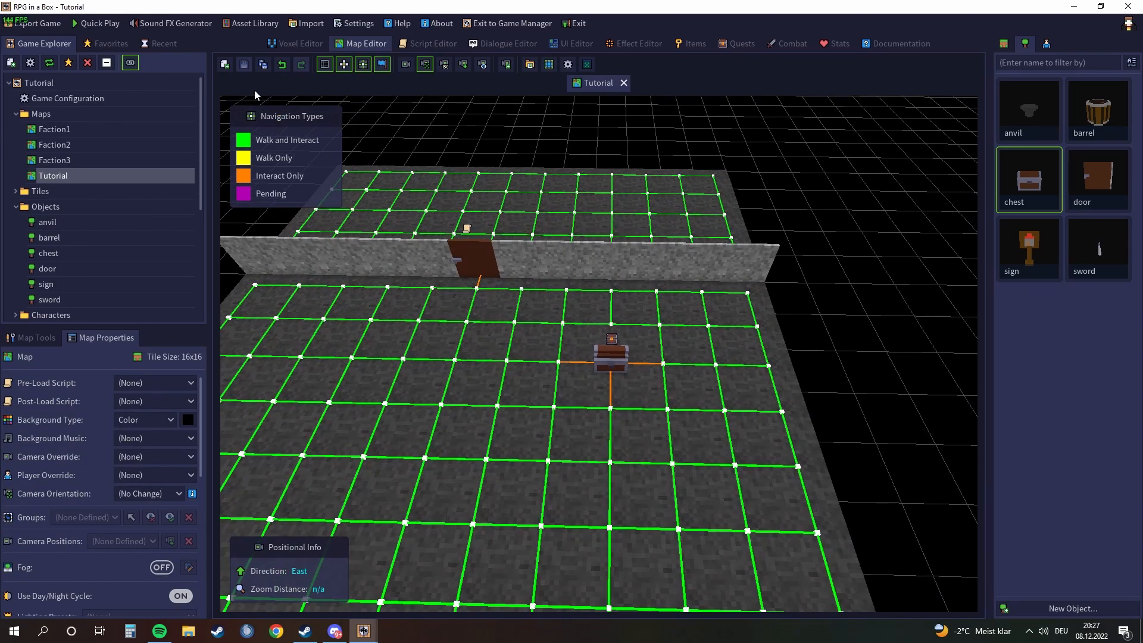
Playtest the project by starting a new game, walking to the chest, and opening it
{"action": "left_click", "coordinate": [93, 25]}
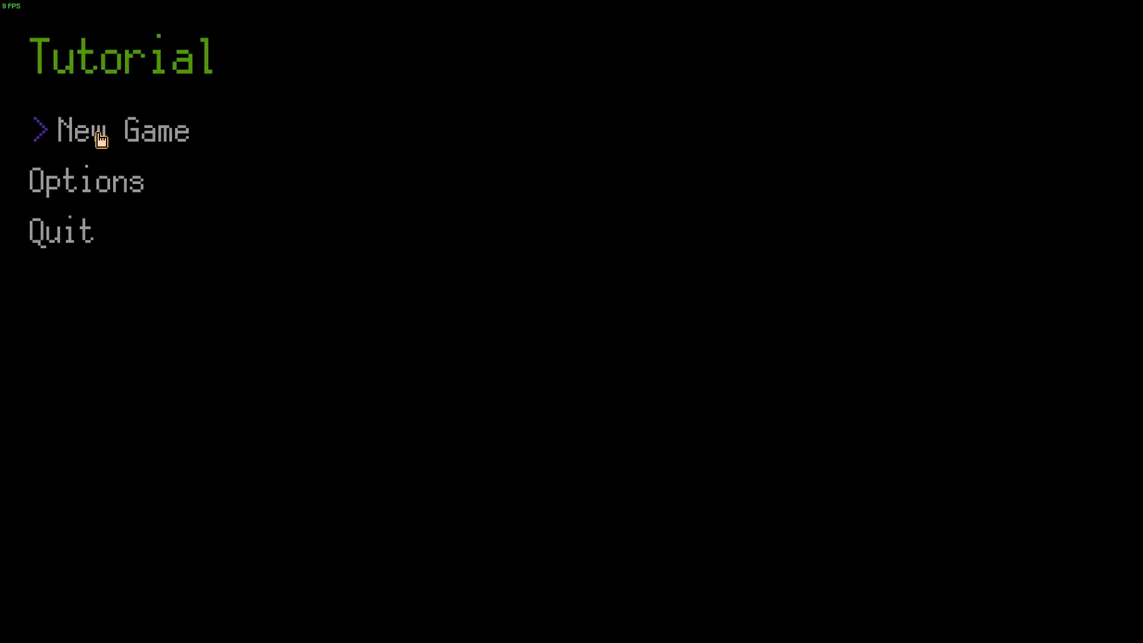
{"action": "left_click", "coordinate": [95, 134]}
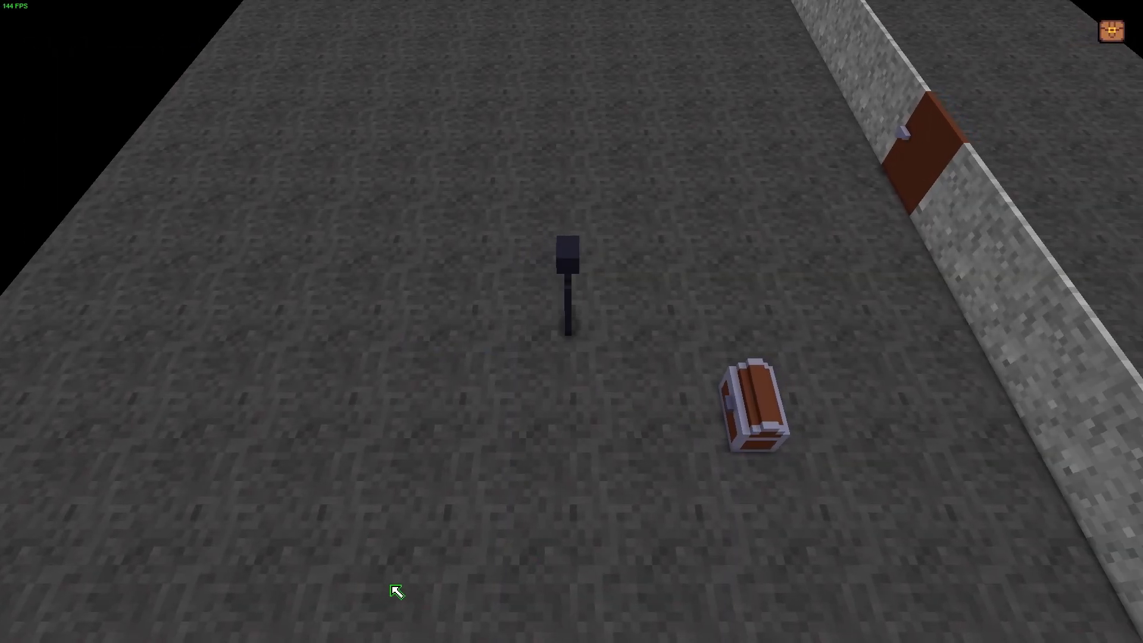
{"action": "key", "text": "d"}
{"action": "key", "text": "e"}
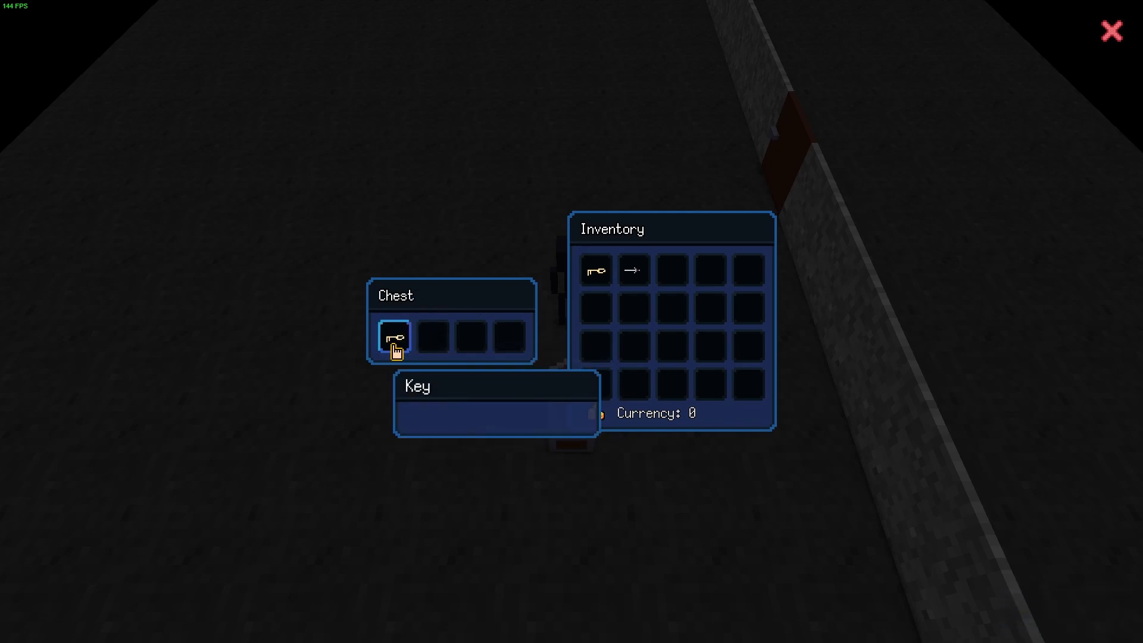
Test moving items between the chest and the inventory, close the chest, and view it from the front
{"action": "mouse_move", "coordinate": [390, 349]}
{"action": "left_mouse_down"}
{"action": "mouse_move", "coordinate": [593, 307]}
{"action": "mouse_move", "coordinate": [395, 339]}
{"action": "left_mouse_up"}
{"action": "mouse_move", "coordinate": [646, 270]}
{"action": "left_mouse_down"}
{"action": "mouse_move", "coordinate": [516, 362]}
{"action": "mouse_move", "coordinate": [510, 338]}
{"action": "mouse_move", "coordinate": [479, 338]}
{"action": "mouse_move", "coordinate": [634, 271]}
{"action": "left_mouse_up"}
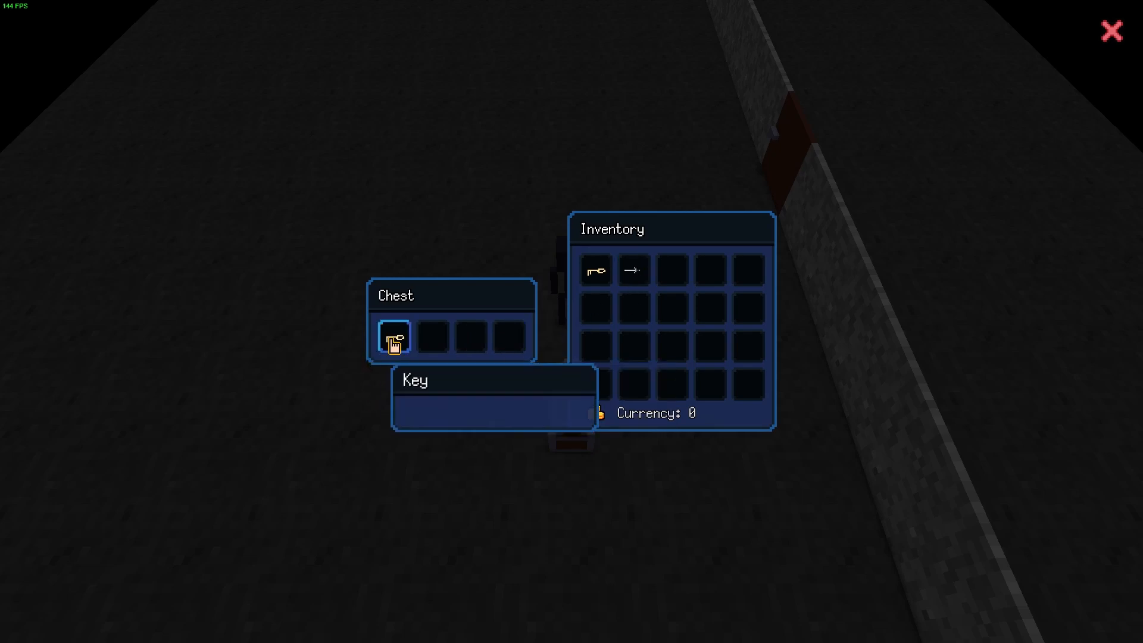
{"action": "key", "text": "Escape"}
{"action": "middle_click_drag", "start_coordinate": [484, 418], "coordinate": [657, 381]}
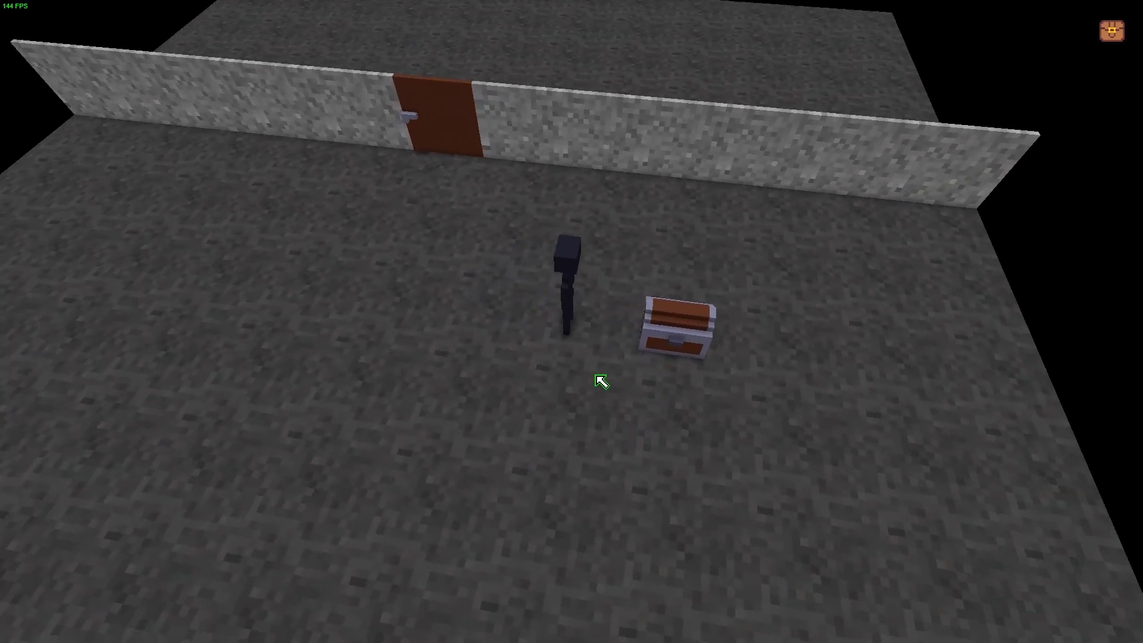
Walk the character around the chest in the playtest to view it from several sides
{"action": "left_click", "coordinate": [616, 247]}
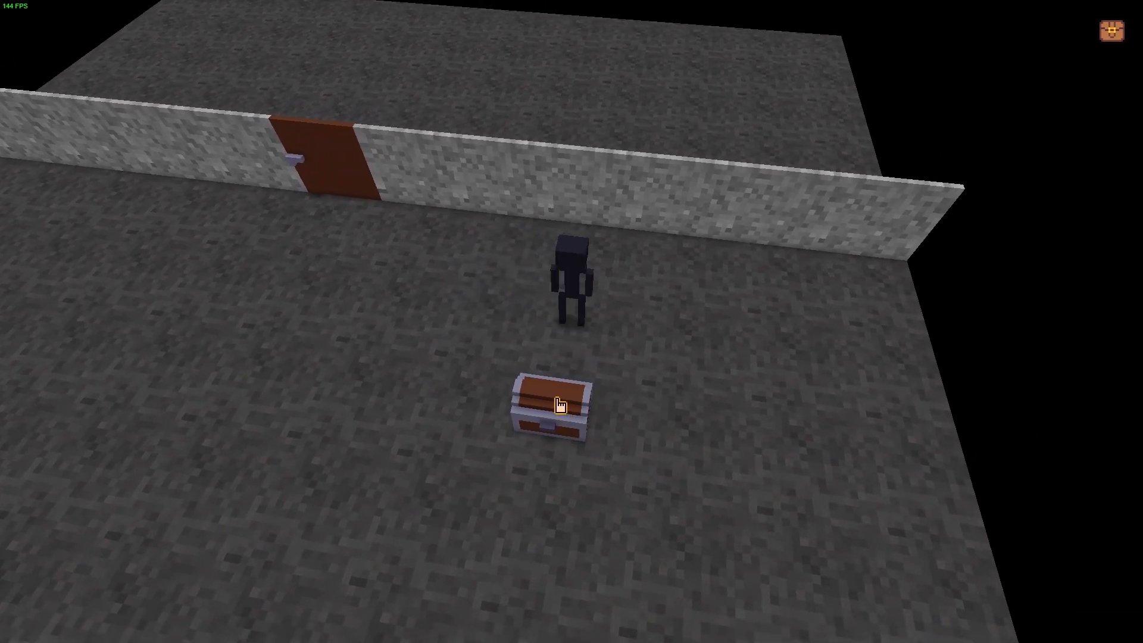
{"action": "key", "text": "a"}
{"action": "key", "text": "s"}
{"action": "left_click", "coordinate": [677, 328]}
{"action": "key", "text": "w"}
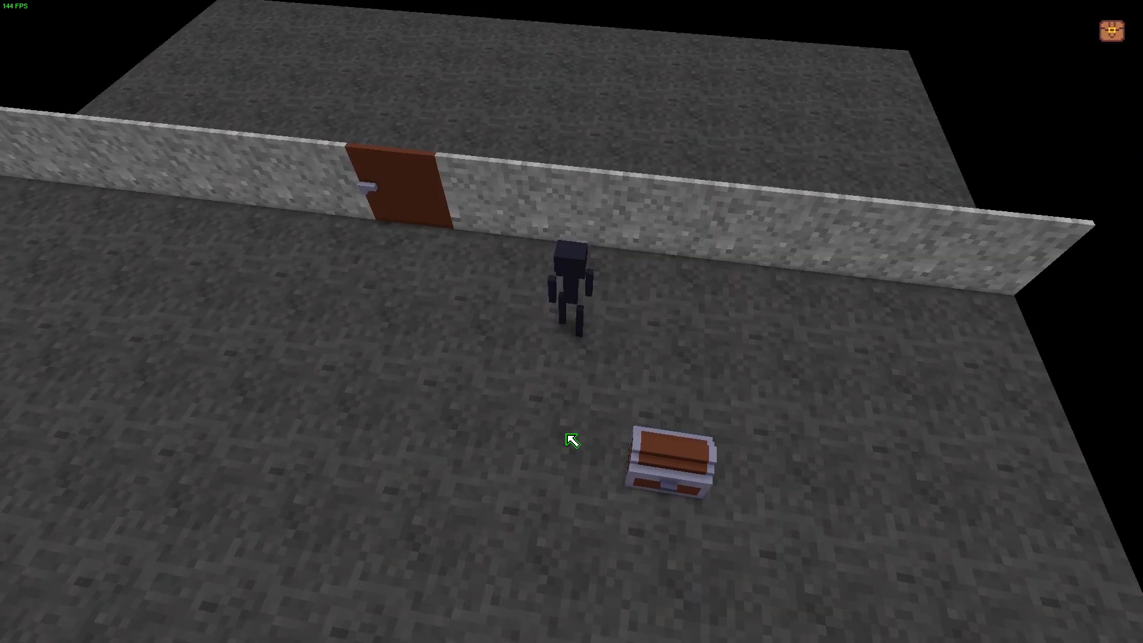
{"action": "key", "text": "d"}
{"action": "key", "text": "s"}
{"action": "key", "text": "d"}
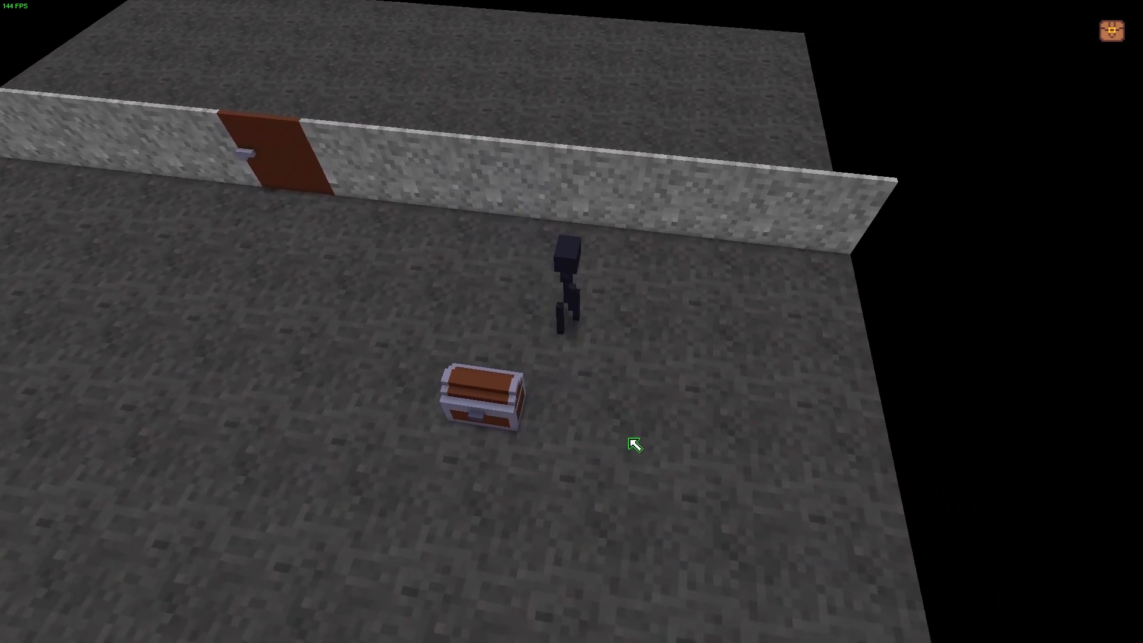
{"action": "key", "text": "s"}
{"action": "key", "text": "a"}
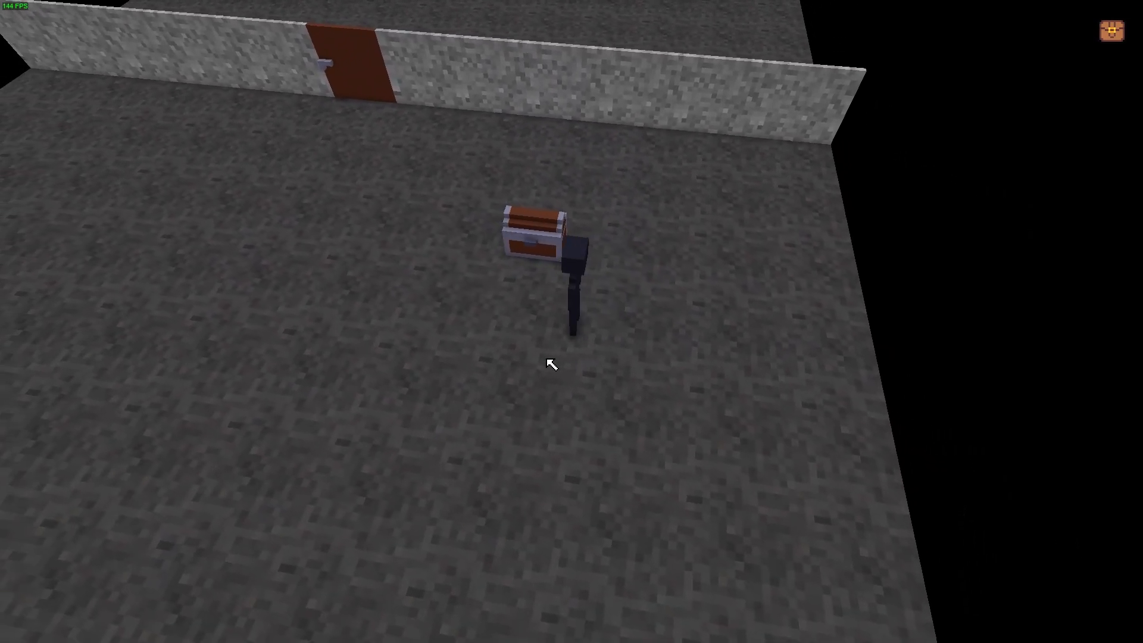
{"action": "left_click", "coordinate": [604, 251]}
Quit the playtest and return to the Tutorial map in the editor
{"action": "key", "text": "Escape"}
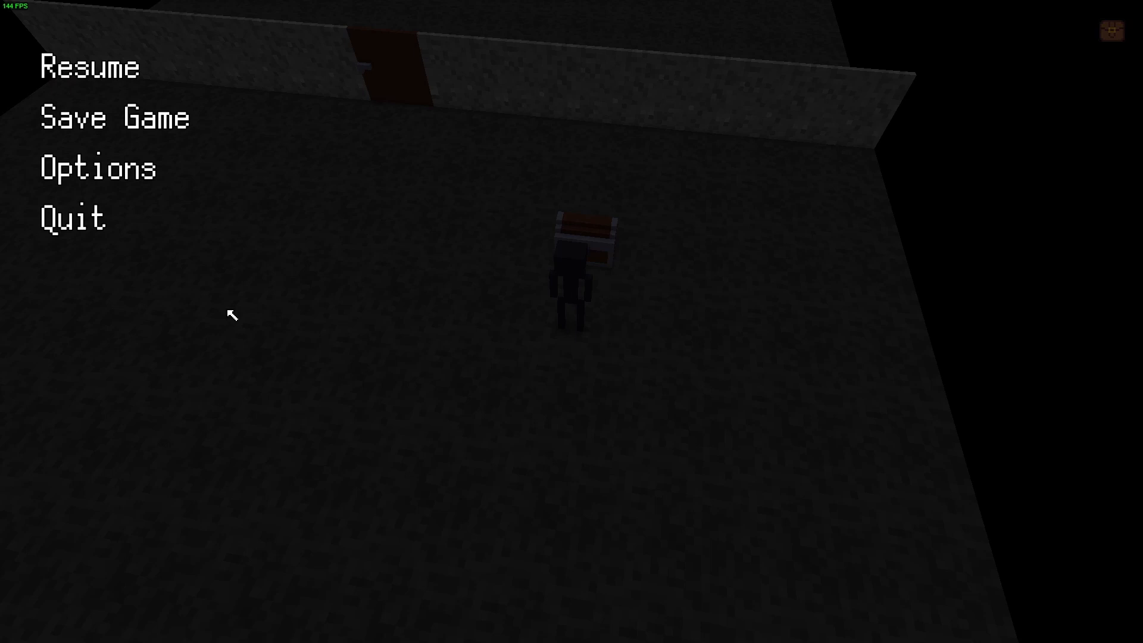
{"action": "left_click", "coordinate": [89, 216]}
{"action": "left_click", "coordinate": [510, 347]}
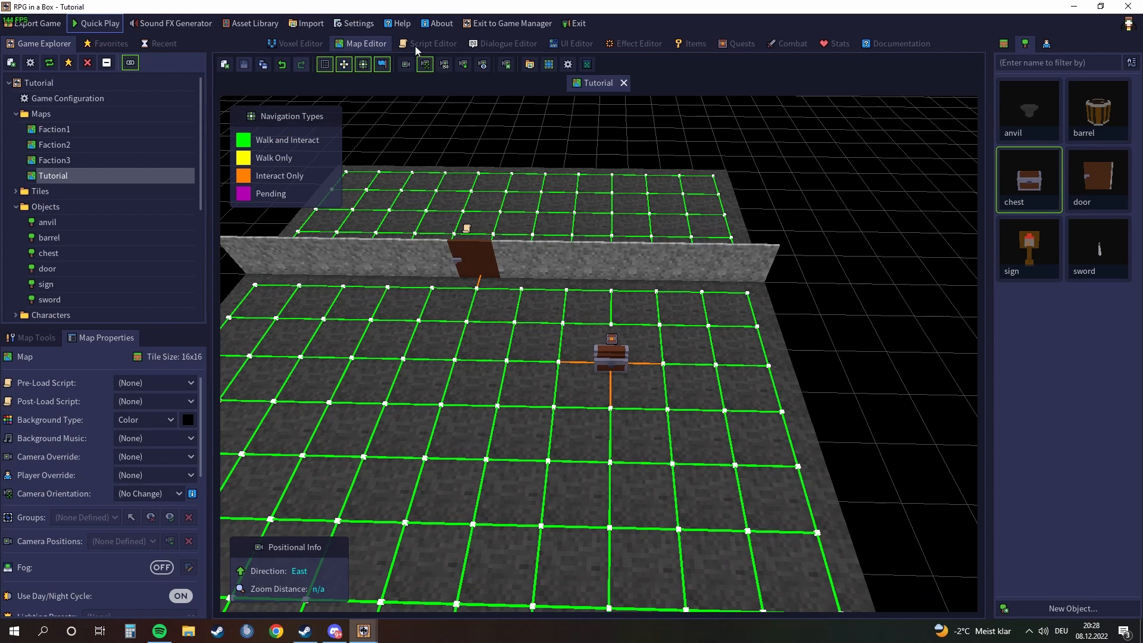
Create a new script named chest_open
{"action": "left_click", "coordinate": [432, 45]}
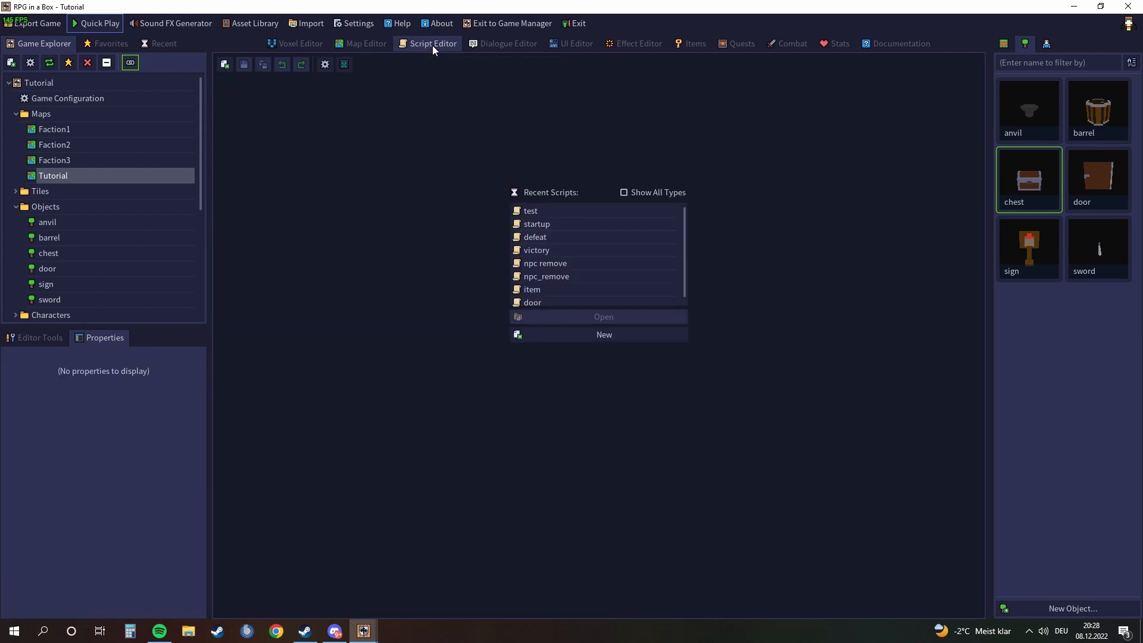
{"action": "left_click", "coordinate": [597, 337]}
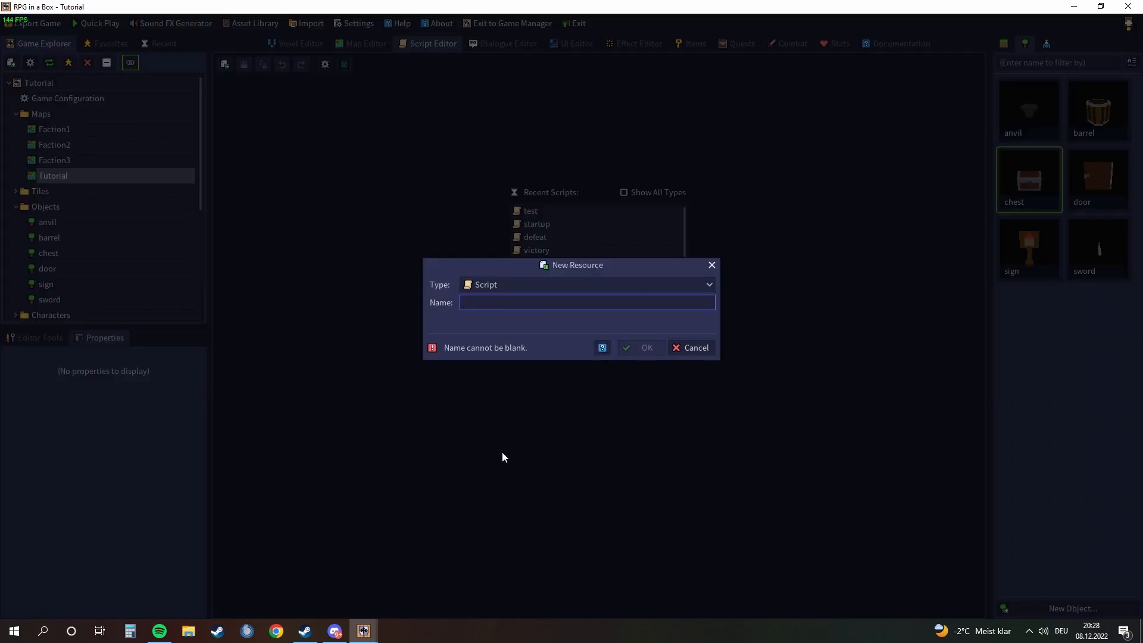
{"action": "type", "text": "chest_open"}
{"action": "left_click", "coordinate": [641, 347]}
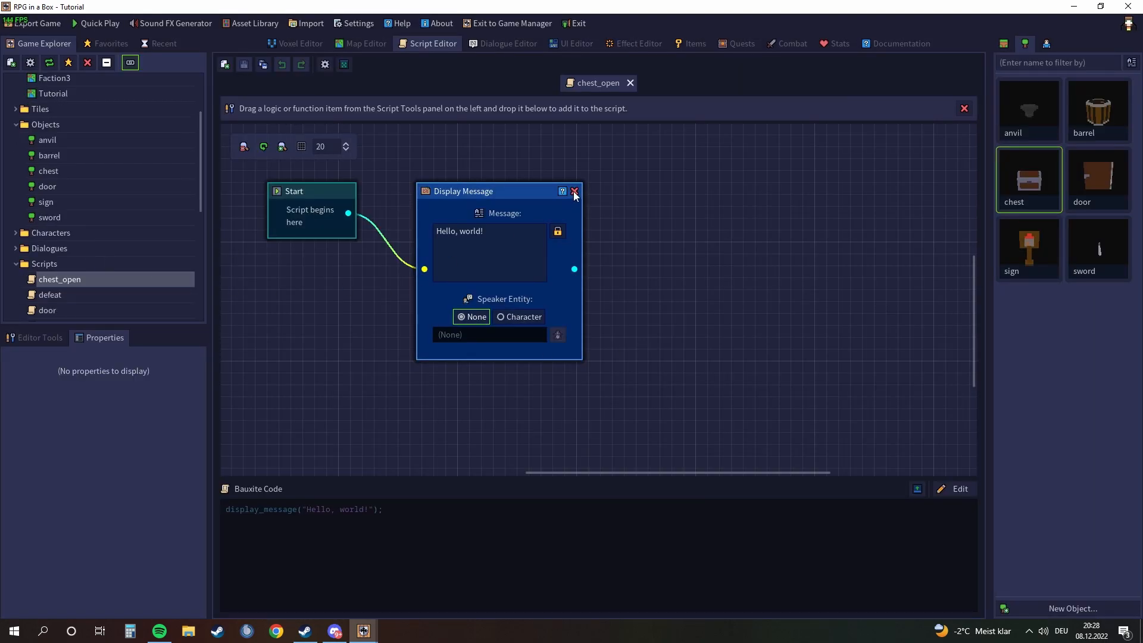
Replace the default Display Message node in chest_open with a Play Animation node for the animation "open" on self, and save the script
{"action": "left_click", "coordinate": [575, 191]}
{"action": "left_click", "coordinate": [55, 339]}
{"action": "left_click", "coordinate": [57, 449]}
{"action": "type", "text": "play an"}
{"action": "left_click_drag", "start_coordinate": [48, 463], "coordinate": [423, 199]}
{"action": "type", "text": "open"}
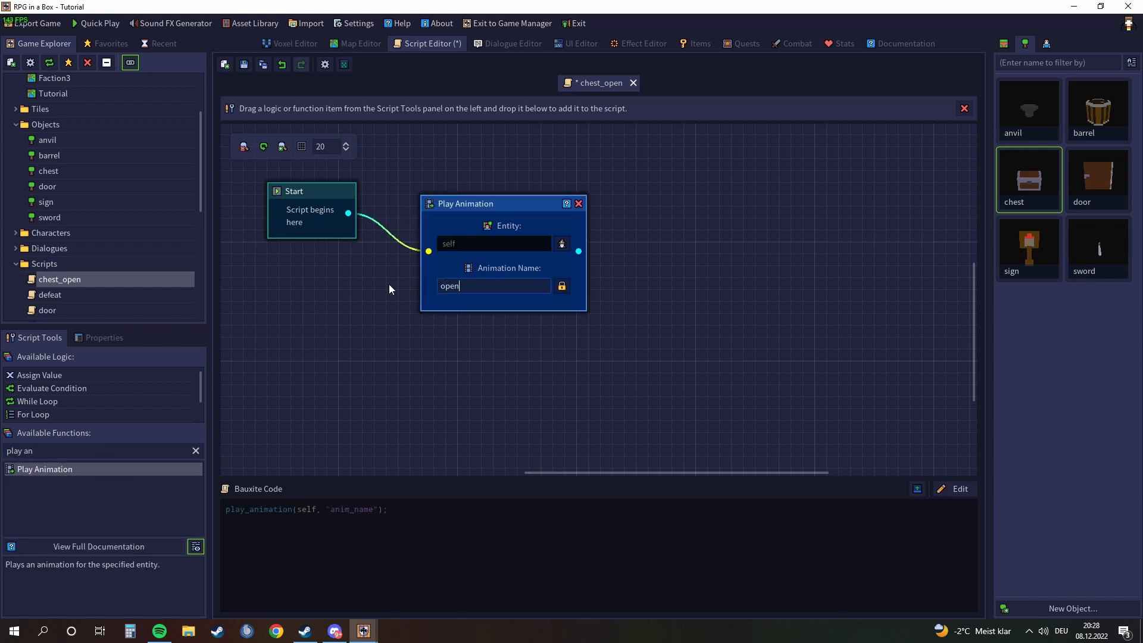
{"action": "left_click", "coordinate": [245, 69]}
Create another new script named chest_close
{"action": "right_click", "coordinate": [58, 265]}
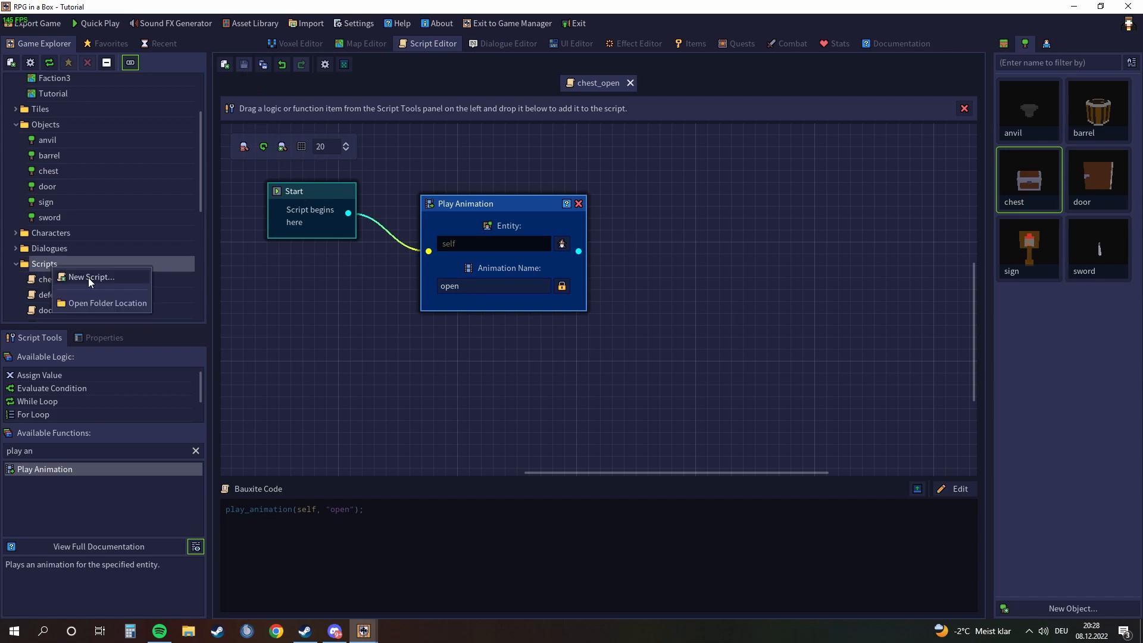
{"action": "left_click", "coordinate": [88, 277]}
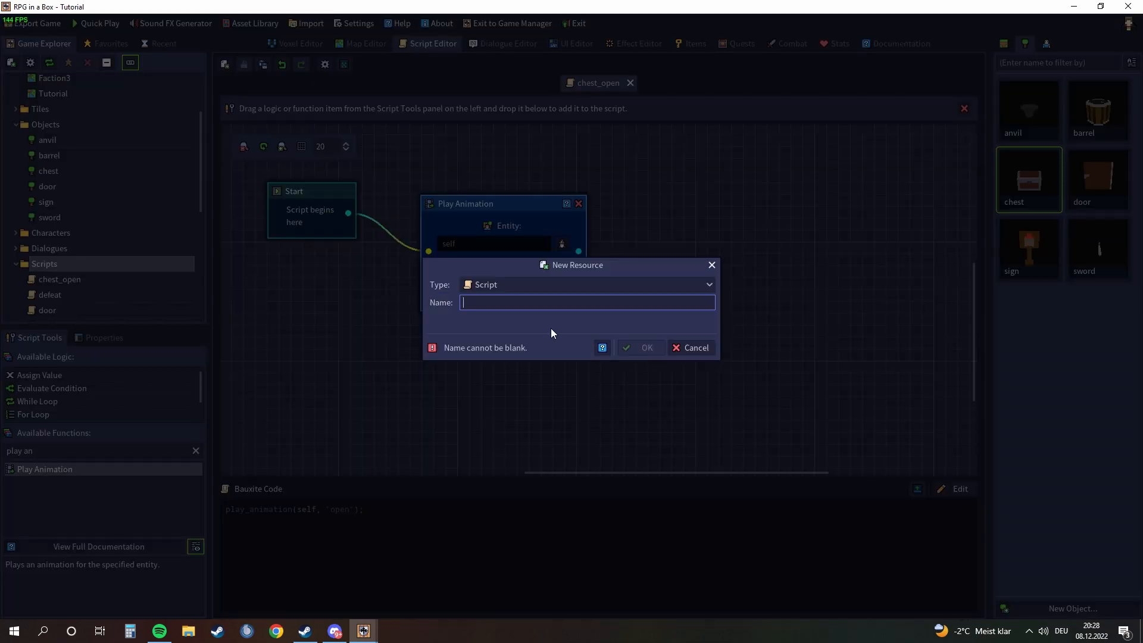
{"action": "type", "text": "chest_close"}
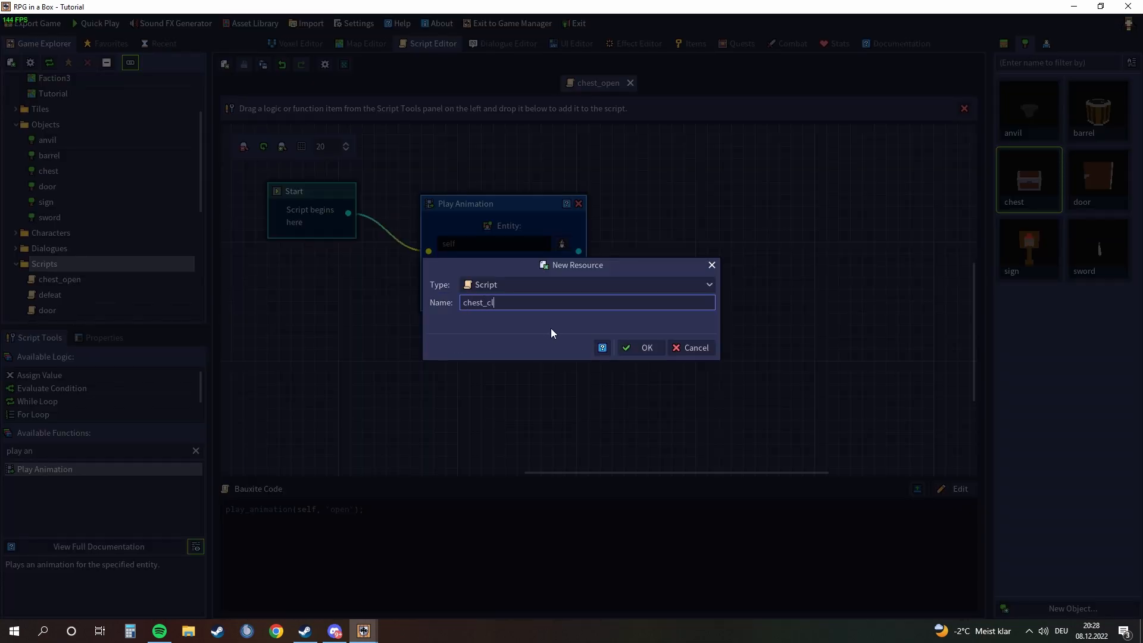
{"action": "key", "text": "Return"}
Replace the default message node in chest_close with a Play Animation node for the animation "close" on self, and save the script
{"action": "left_click", "coordinate": [574, 191]}
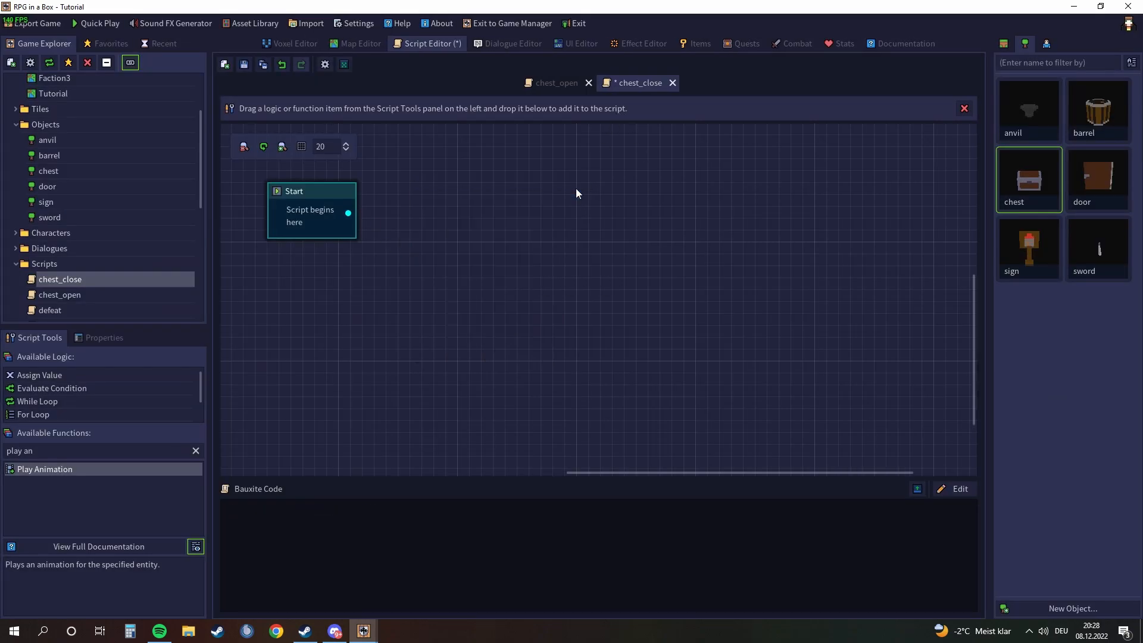
{"action": "left_click_drag", "start_coordinate": [69, 470], "coordinate": [524, 265]}
{"action": "double_click", "coordinate": [529, 302]}
{"action": "type", "text": "close"}
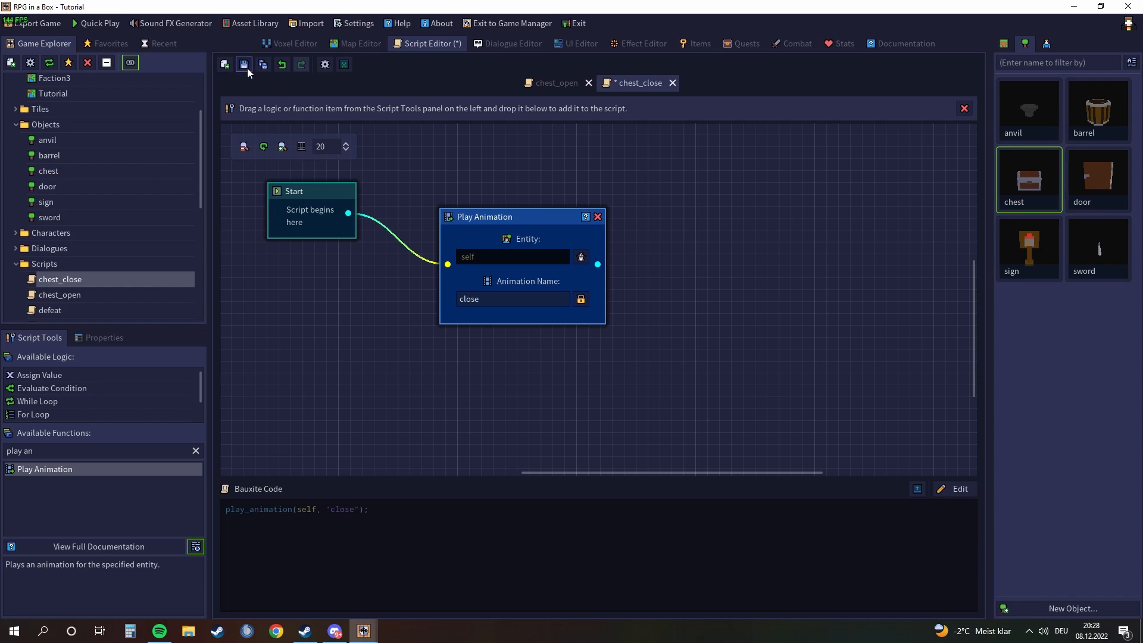
{"action": "left_click", "coordinate": [247, 68]}
Check the chest_open and chest_close scripts against each other and close both
{"action": "left_click", "coordinate": [560, 83]}
{"action": "left_click", "coordinate": [649, 83]}
{"action": "left_click", "coordinate": [673, 83]}
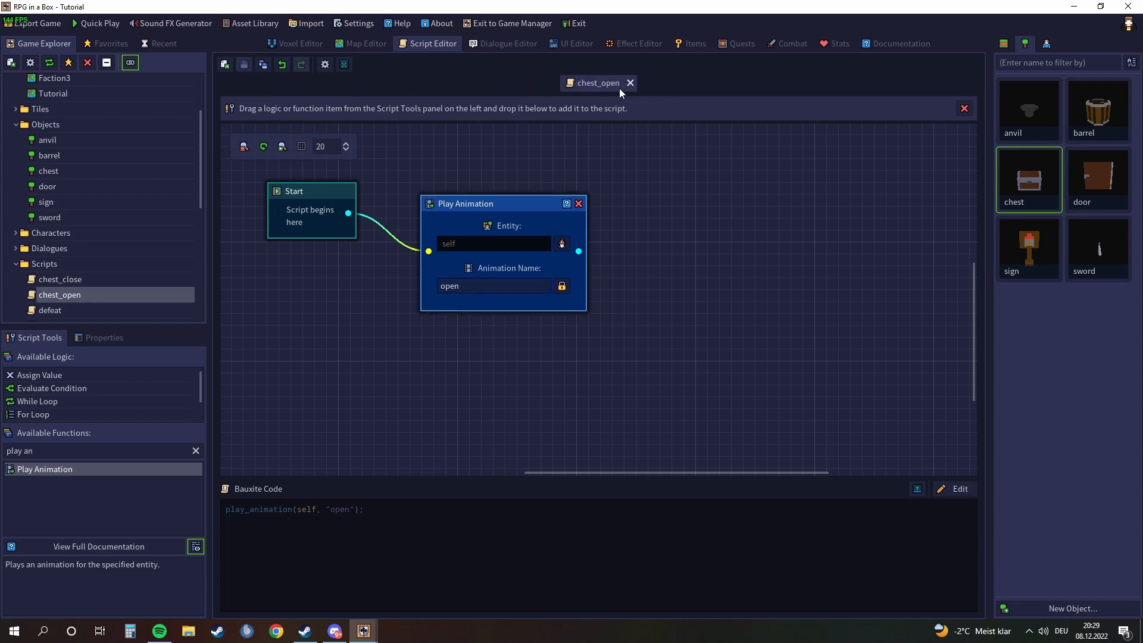
{"action": "left_click", "coordinate": [630, 83]}
Open the chest model for editing and check the names in its animation list
{"action": "double_click", "coordinate": [1021, 179]}
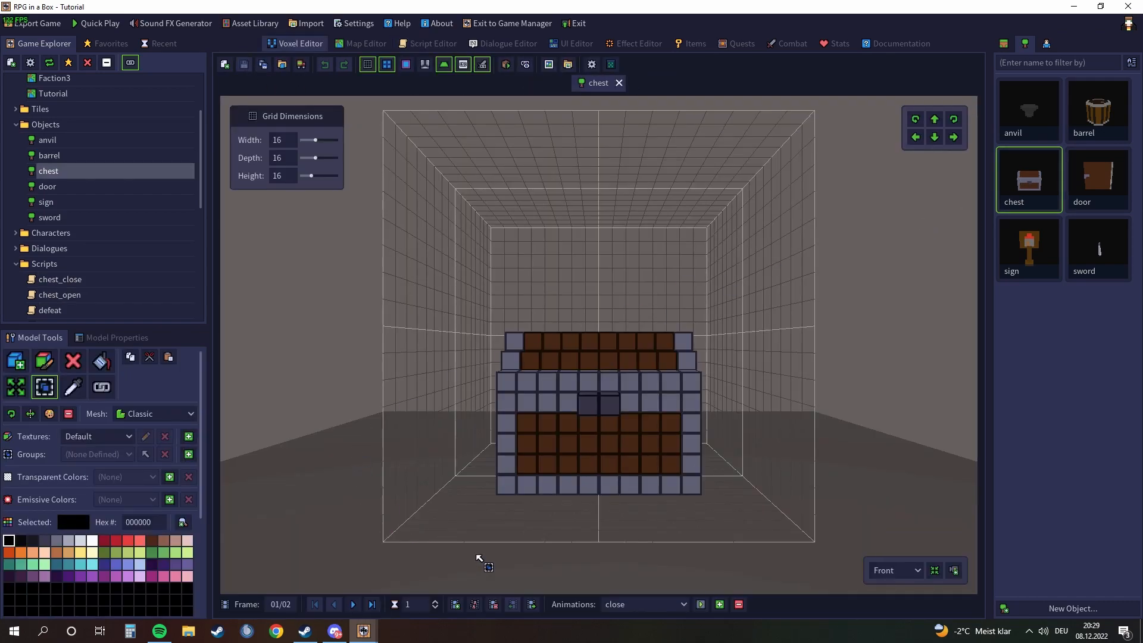
{"action": "left_click", "coordinate": [631, 604]}
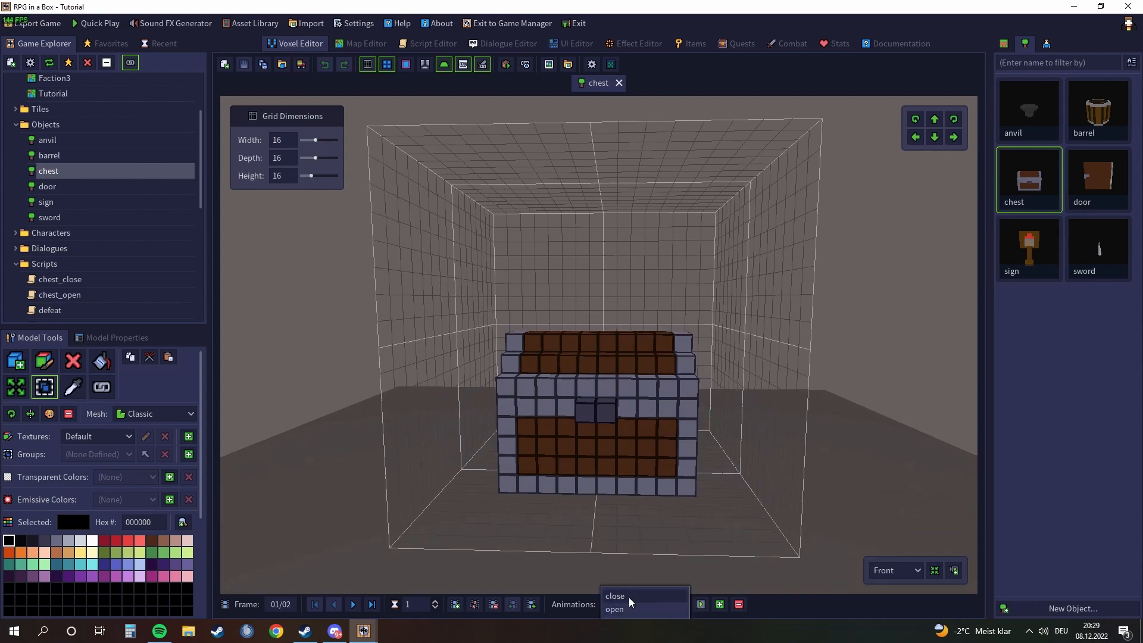
{"action": "left_click", "coordinate": [619, 596]}
Return to the Script Editor and look through the project's list of scripts
{"action": "left_click", "coordinate": [426, 45]}
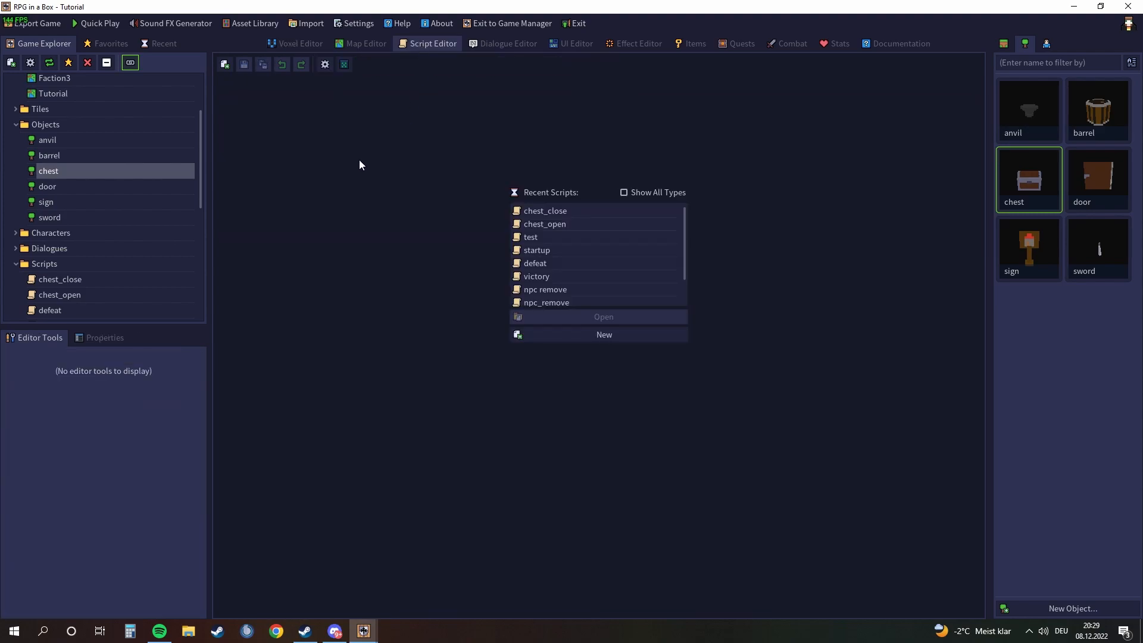
{"action": "left_click", "coordinate": [89, 279]}
{"action": "scroll", "coordinate": [98, 281], "scroll_direction": "down", "scroll_amount": 1}
{"action": "scroll", "coordinate": [85, 249], "scroll_direction": "down", "scroll_amount": 2}
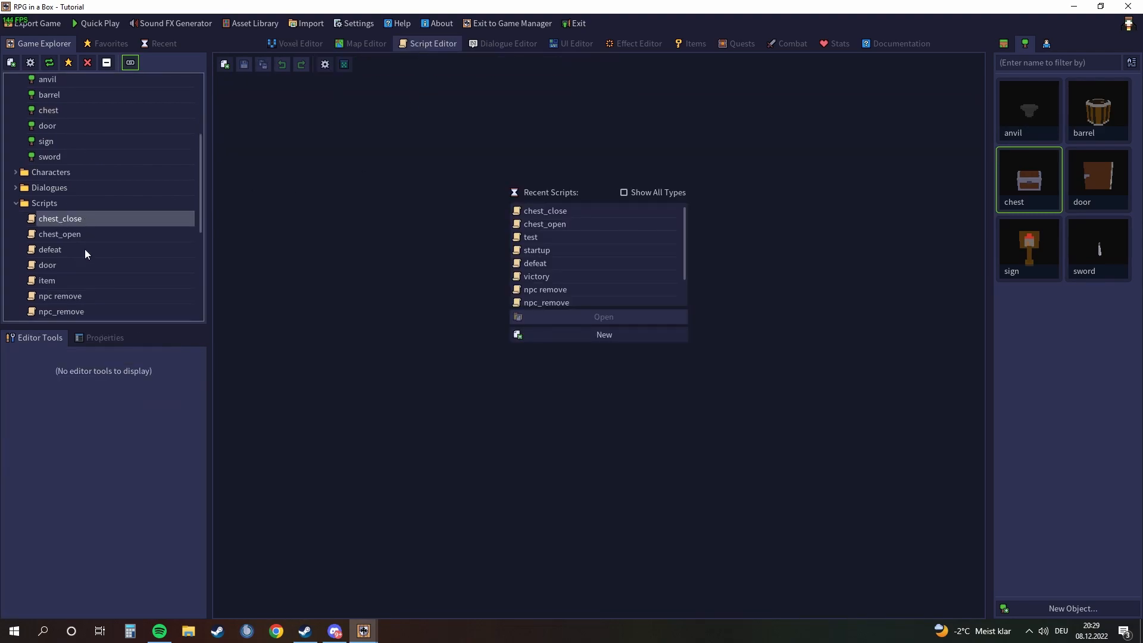
{"action": "scroll", "coordinate": [59, 189], "scroll_direction": "down", "scroll_amount": 1}
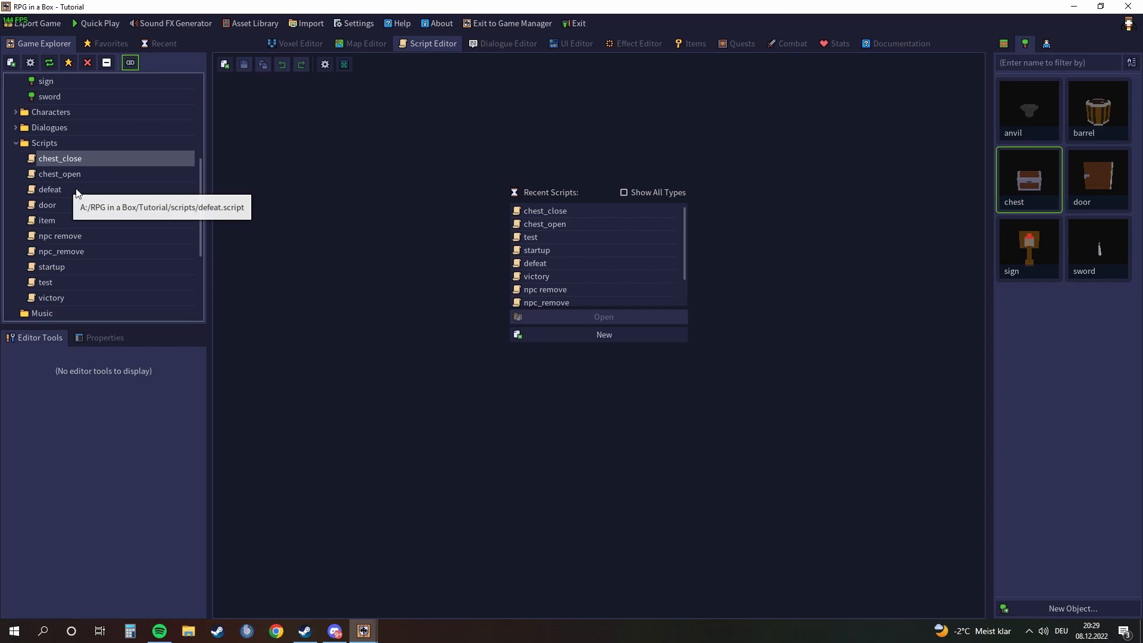
Compare the animation names of the chest model with those of the door model
{"action": "double_click", "coordinate": [1020, 184]}
{"action": "left_click", "coordinate": [626, 604]}
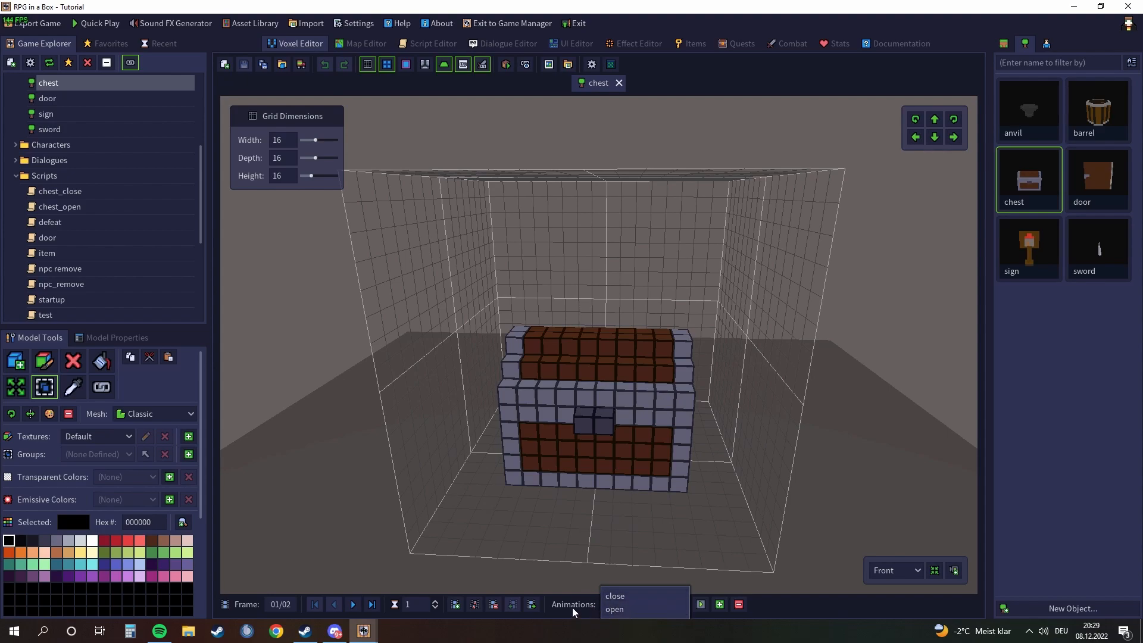
{"action": "left_click", "coordinate": [641, 596]}
{"action": "middle_click_drag", "start_coordinate": [668, 544], "coordinate": [702, 534]}
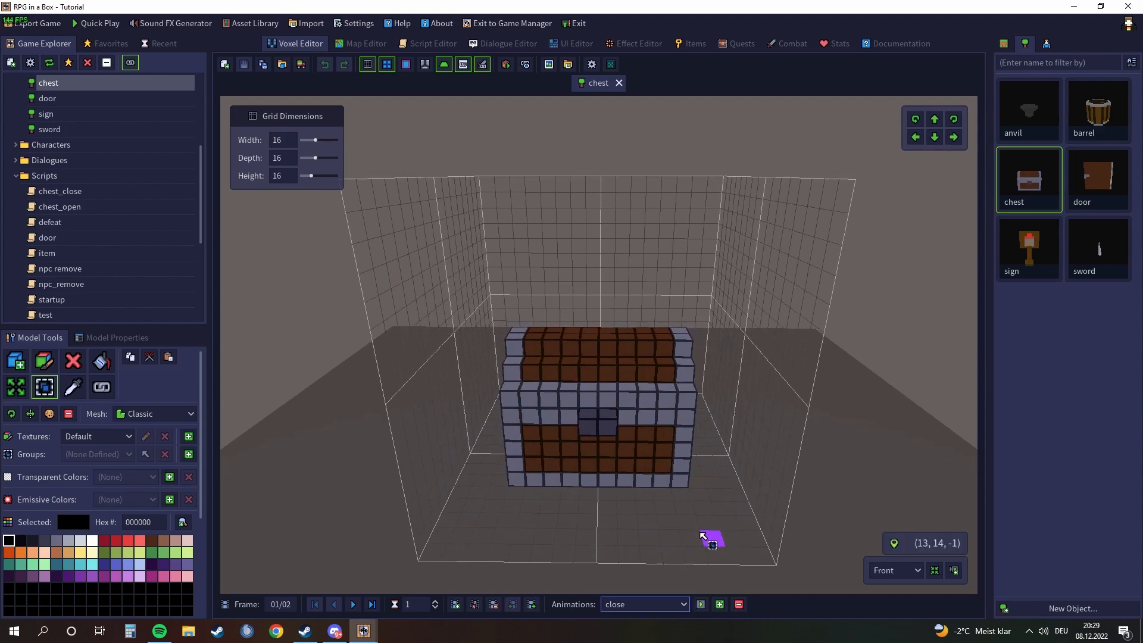
{"action": "double_click", "coordinate": [1091, 177]}
{"action": "left_click", "coordinate": [641, 605]}
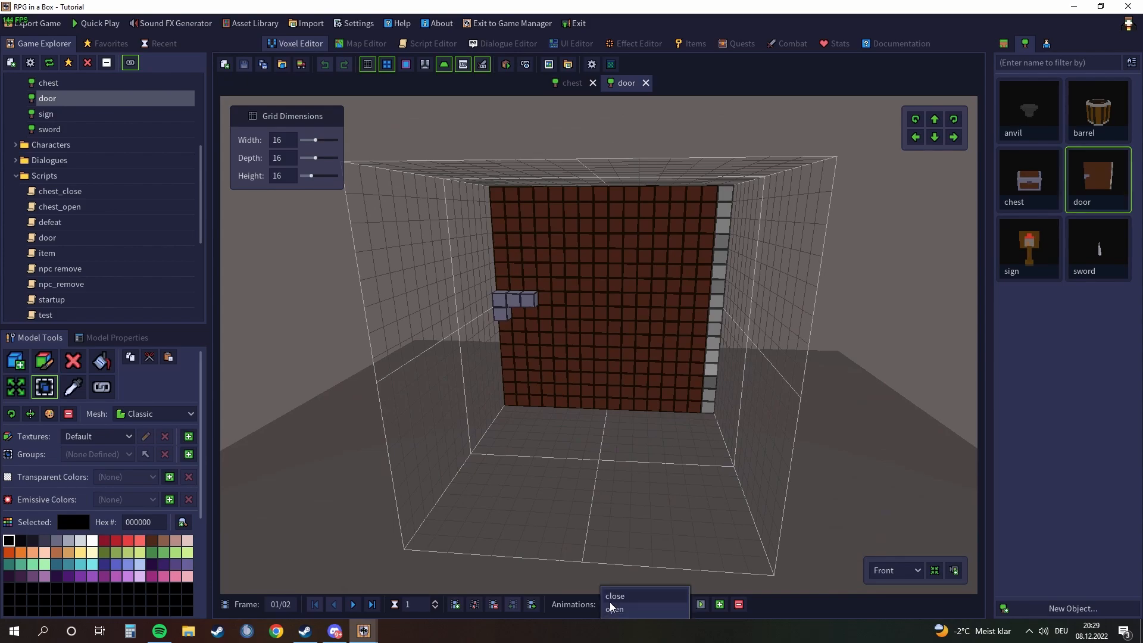
{"action": "left_click", "coordinate": [637, 596]}
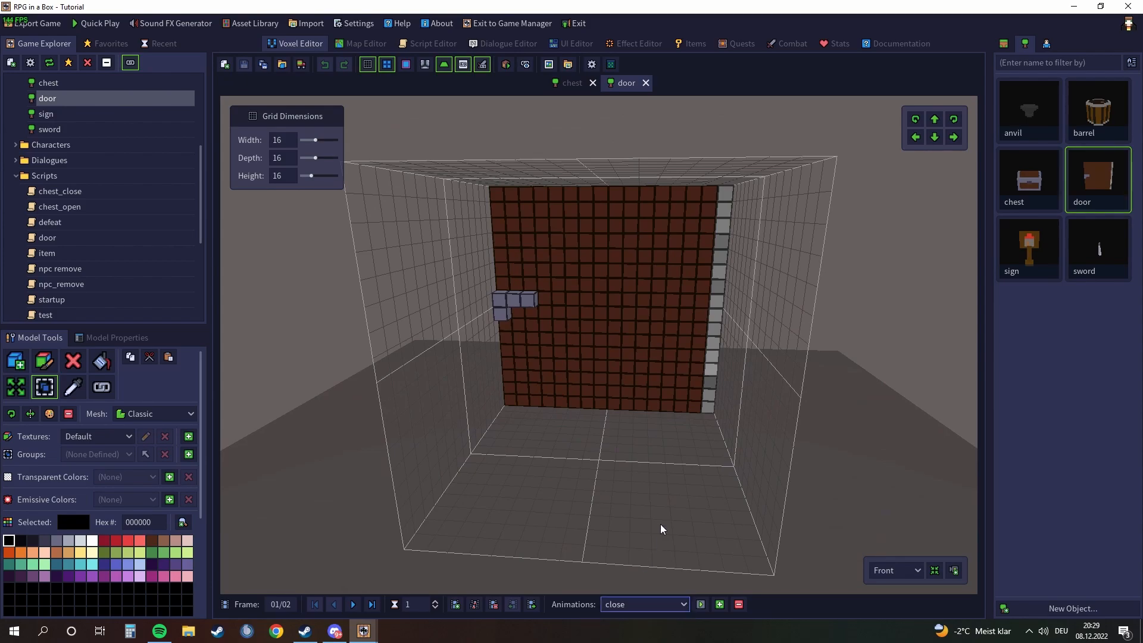
{"action": "left_click", "coordinate": [557, 89]}
{"action": "left_click", "coordinate": [645, 606]}
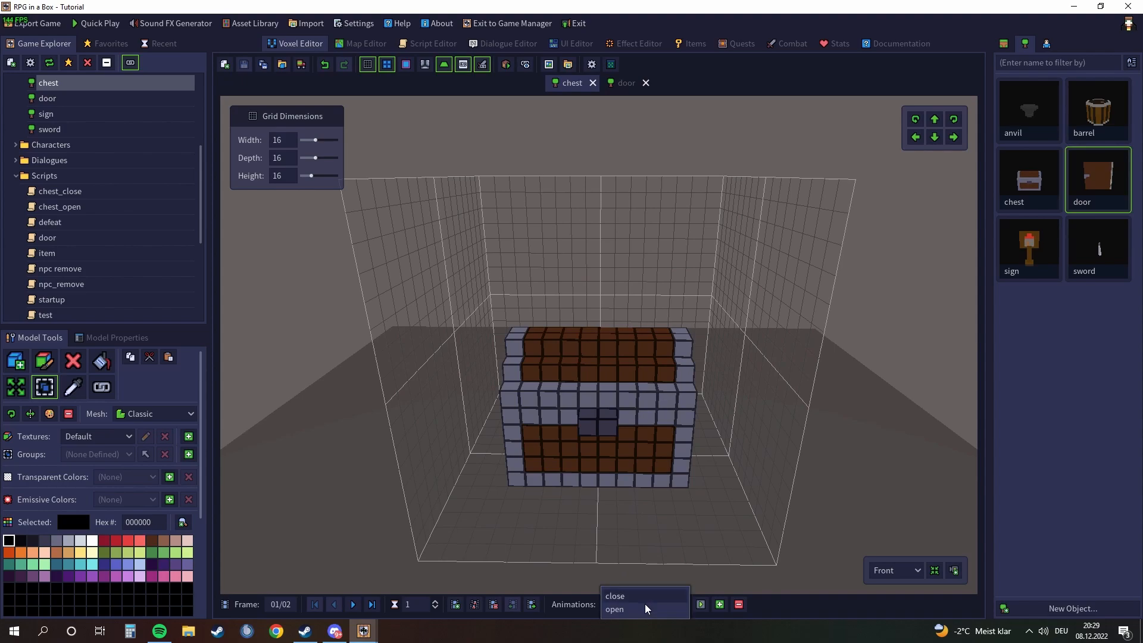
{"action": "left_click", "coordinate": [628, 534]}
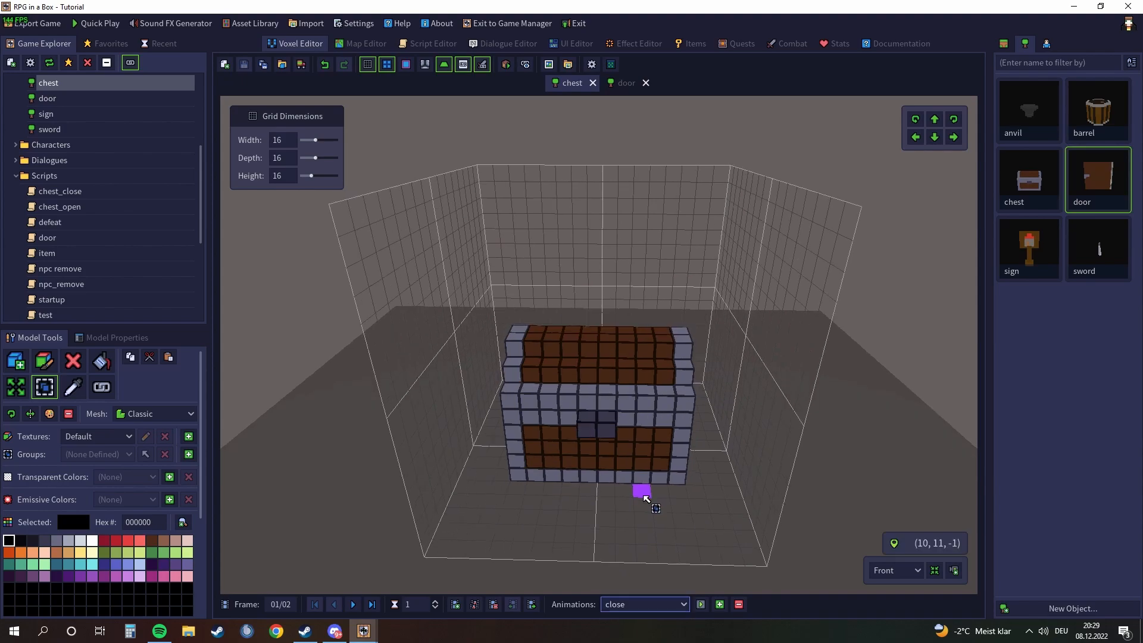
Close the door and chest models
{"action": "left_click", "coordinate": [622, 84]}
{"action": "left_click", "coordinate": [67, 206]}
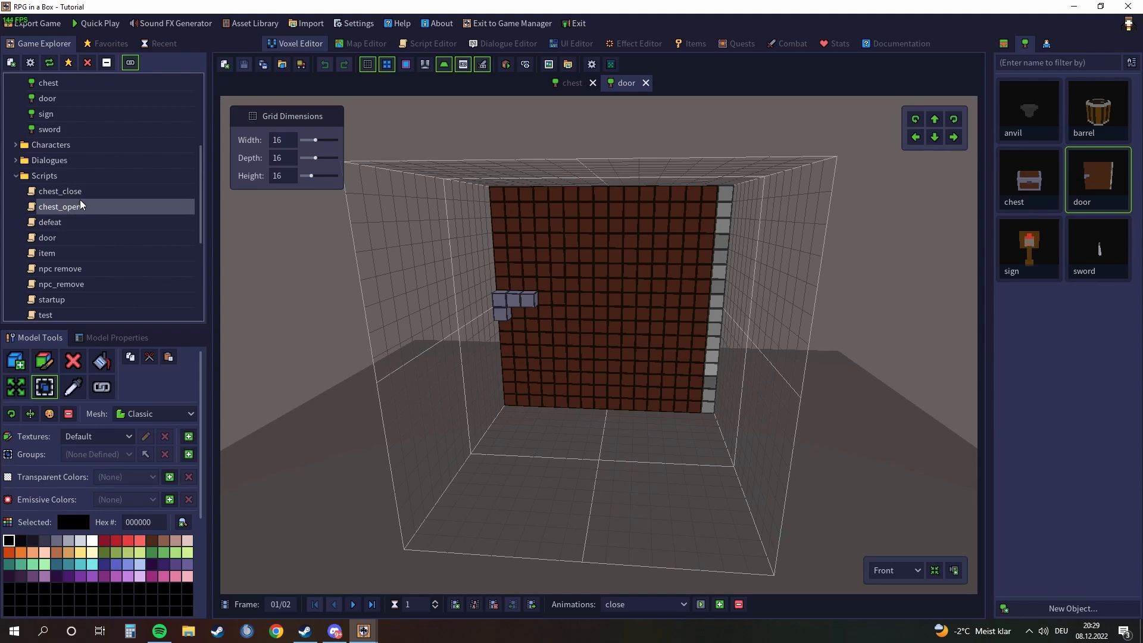
{"action": "left_click", "coordinate": [645, 83]}
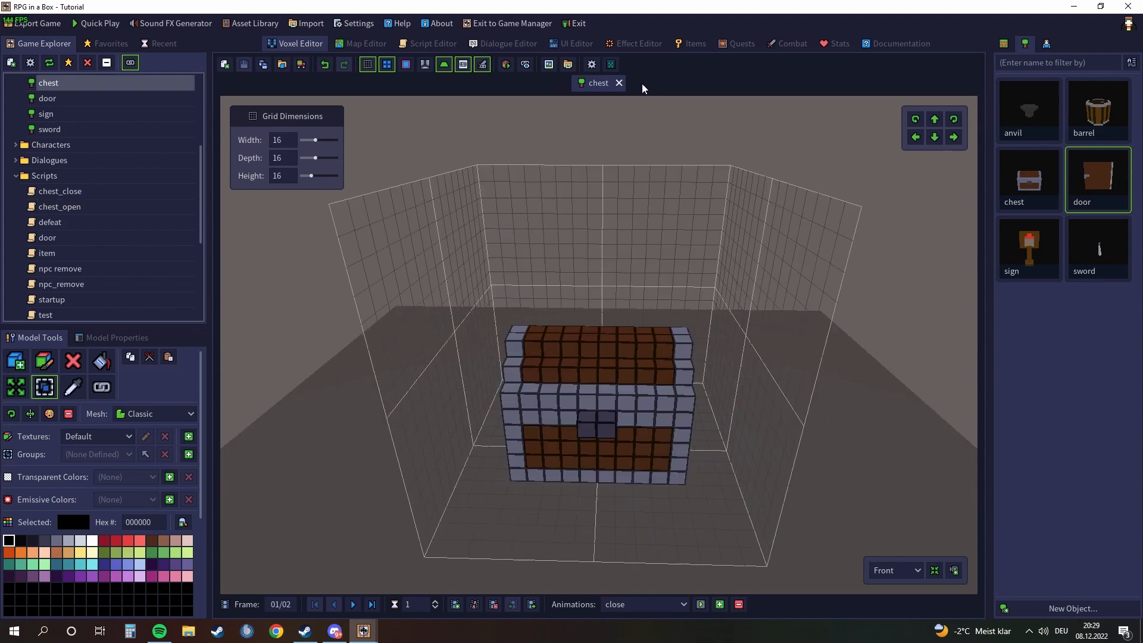
{"action": "left_click", "coordinate": [622, 83]}
Select the chest on the Tutorial map and set its item container's On Close Script to chest_close
{"action": "left_click", "coordinate": [360, 43]}
{"action": "left_click", "coordinate": [45, 360]}
{"action": "left_click", "coordinate": [611, 366]}
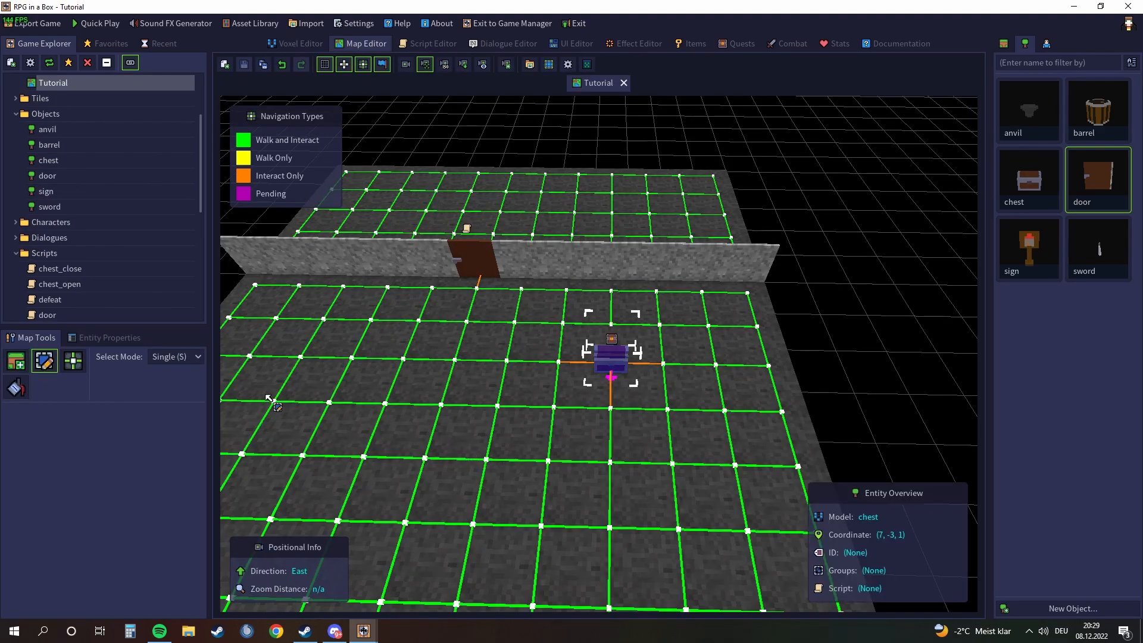
{"action": "left_click", "coordinate": [105, 337]}
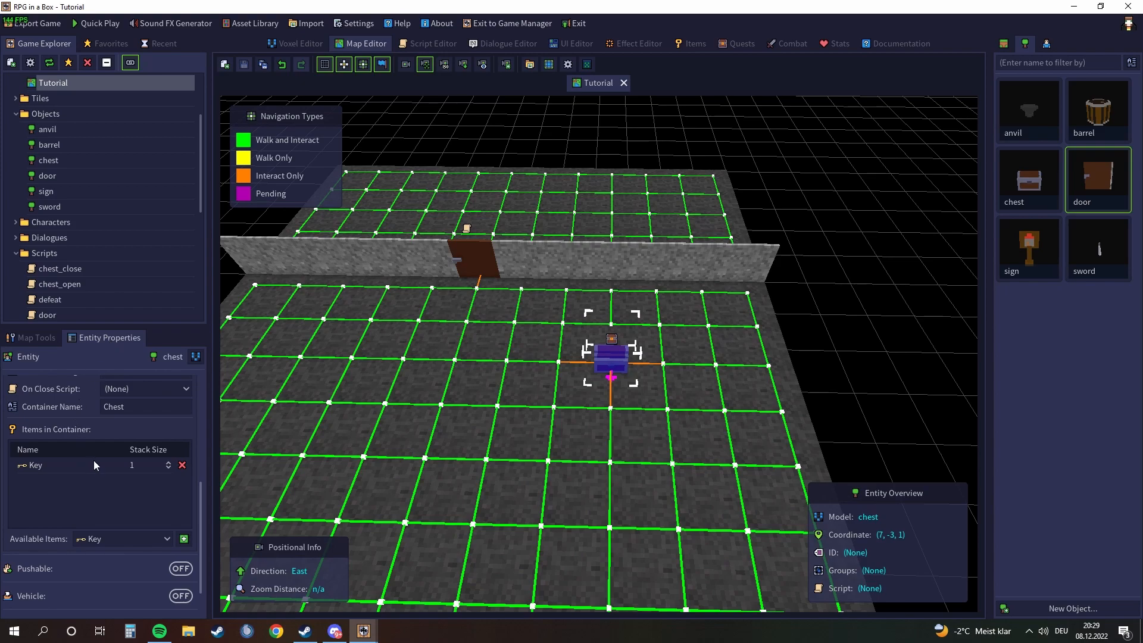
{"action": "scroll", "coordinate": [94, 456], "scroll_direction": "up", "scroll_amount": 2}
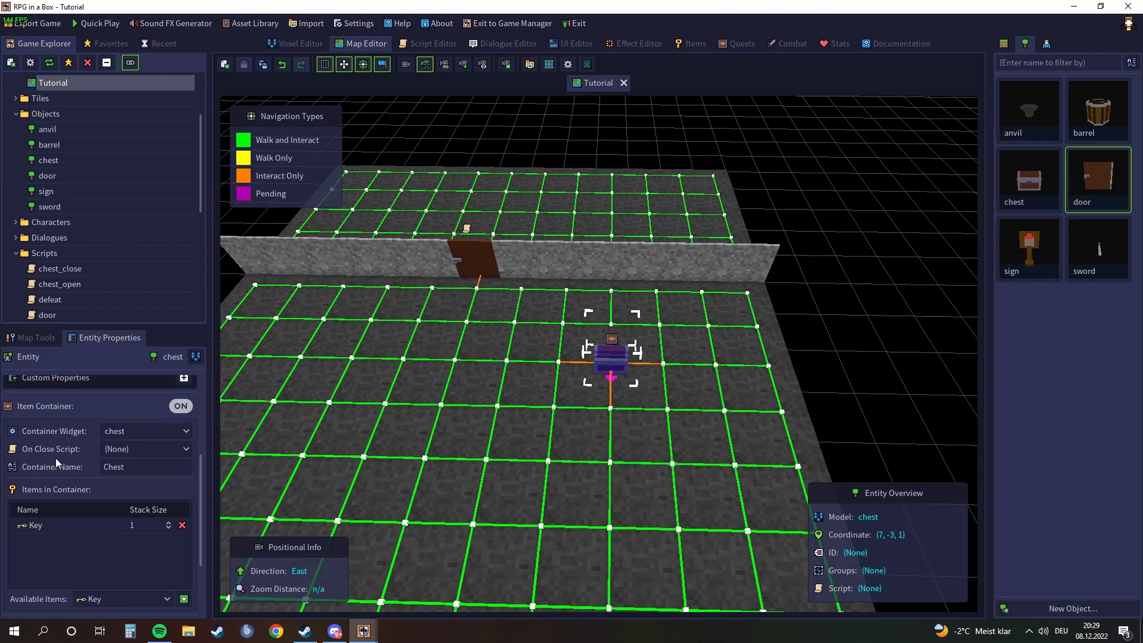
{"action": "left_click", "coordinate": [124, 451]}
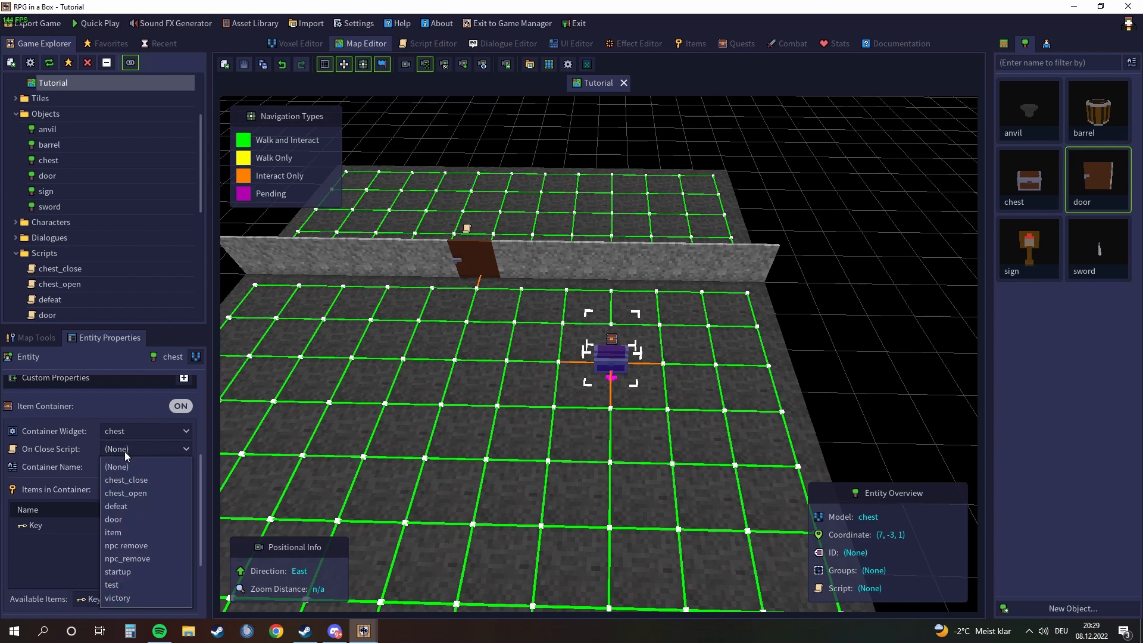
{"action": "left_click", "coordinate": [146, 481]}
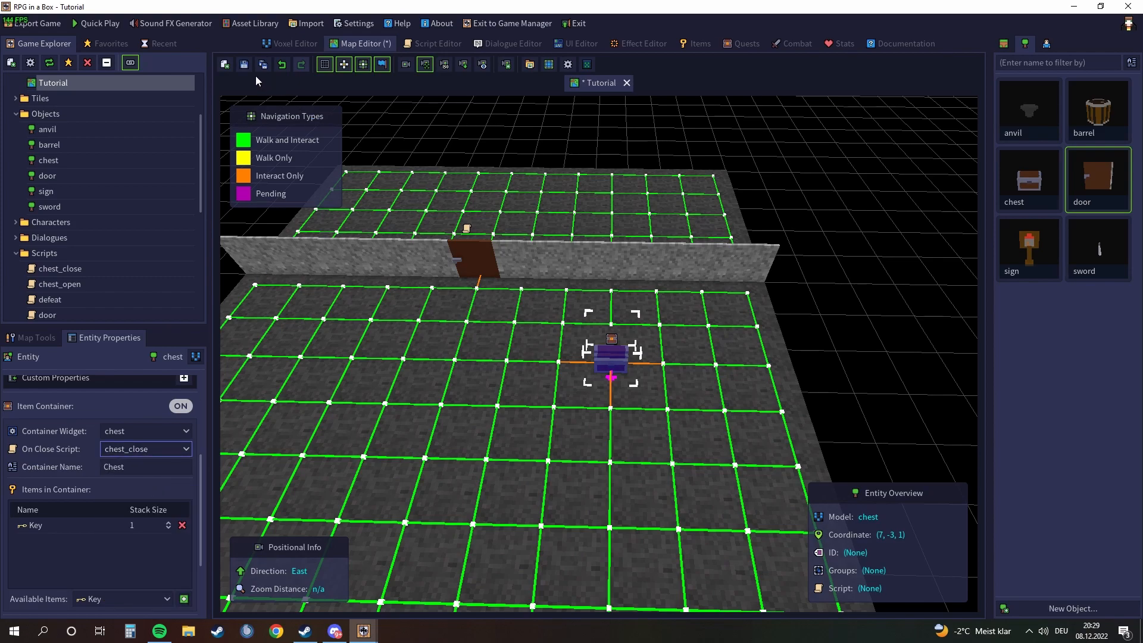
Assign the chest_open script to the chest's Character interacts trigger and save the Tutorial map
{"action": "scroll", "coordinate": [59, 552], "scroll_direction": "up", "scroll_amount": 4}
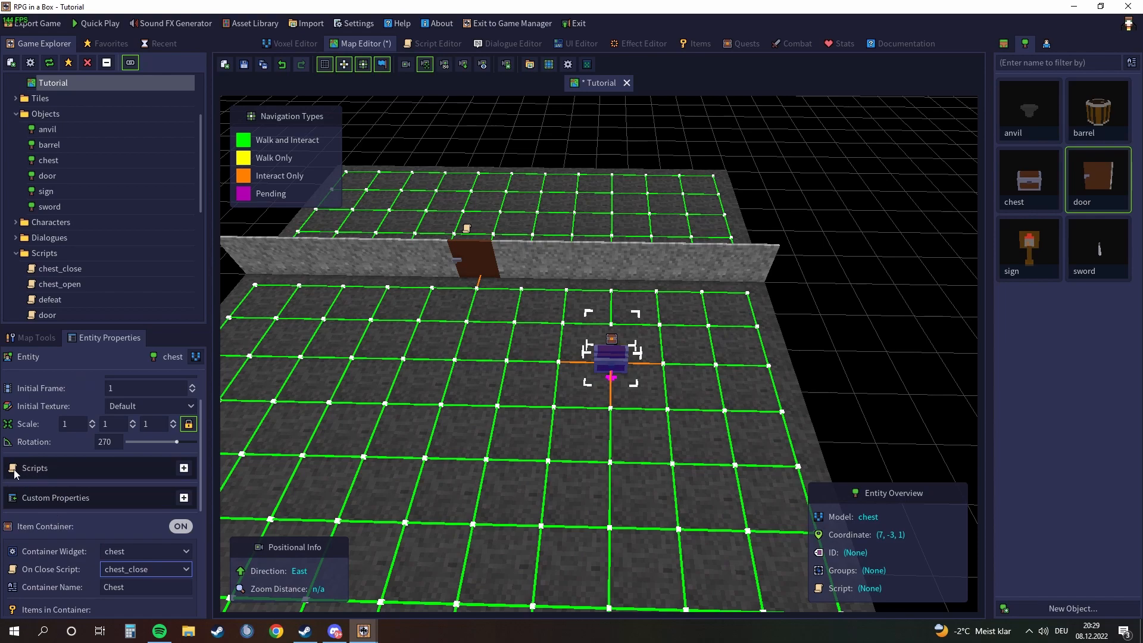
{"action": "left_click", "coordinate": [184, 467]}
{"action": "scroll", "coordinate": [72, 471], "scroll_direction": "down", "scroll_amount": 1}
{"action": "left_click", "coordinate": [119, 465]}
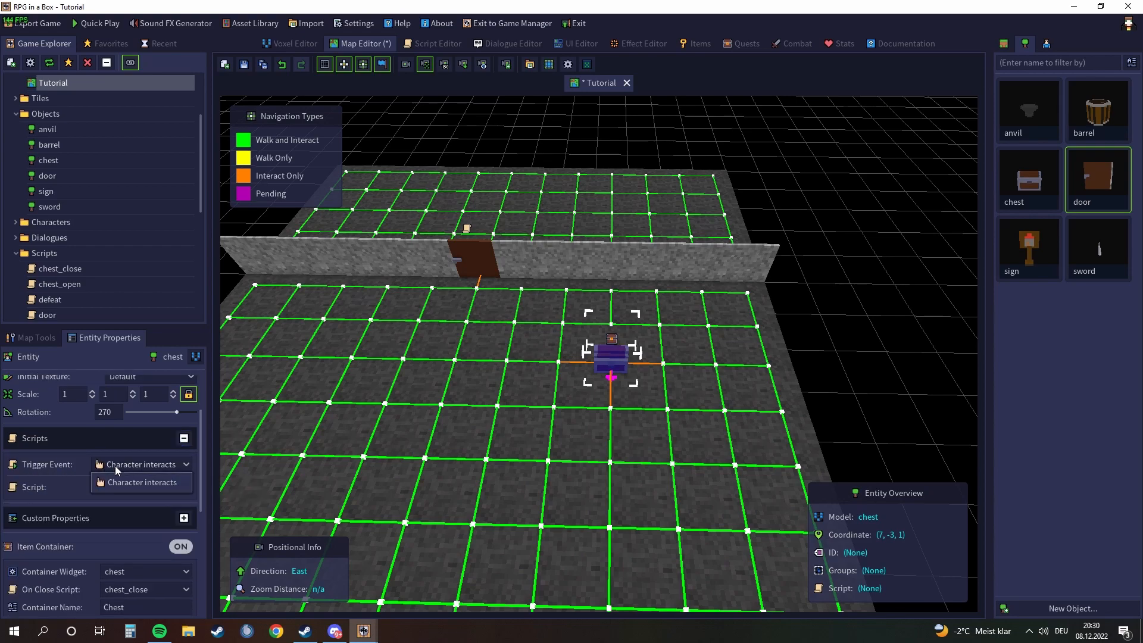
{"action": "left_click", "coordinate": [137, 473]}
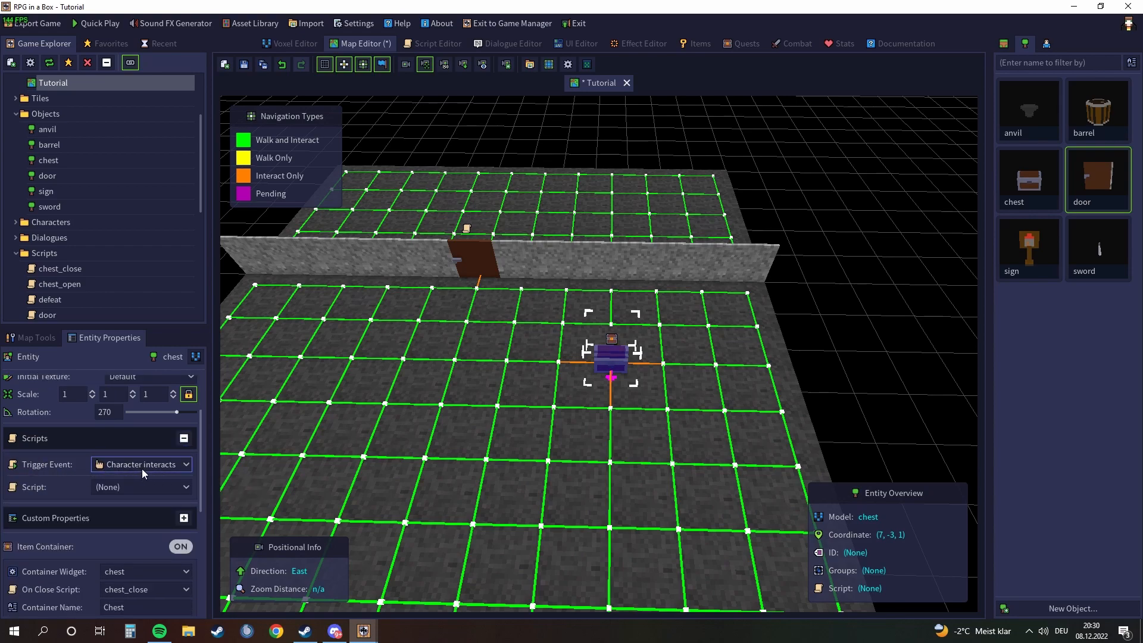
{"action": "left_click", "coordinate": [128, 487]}
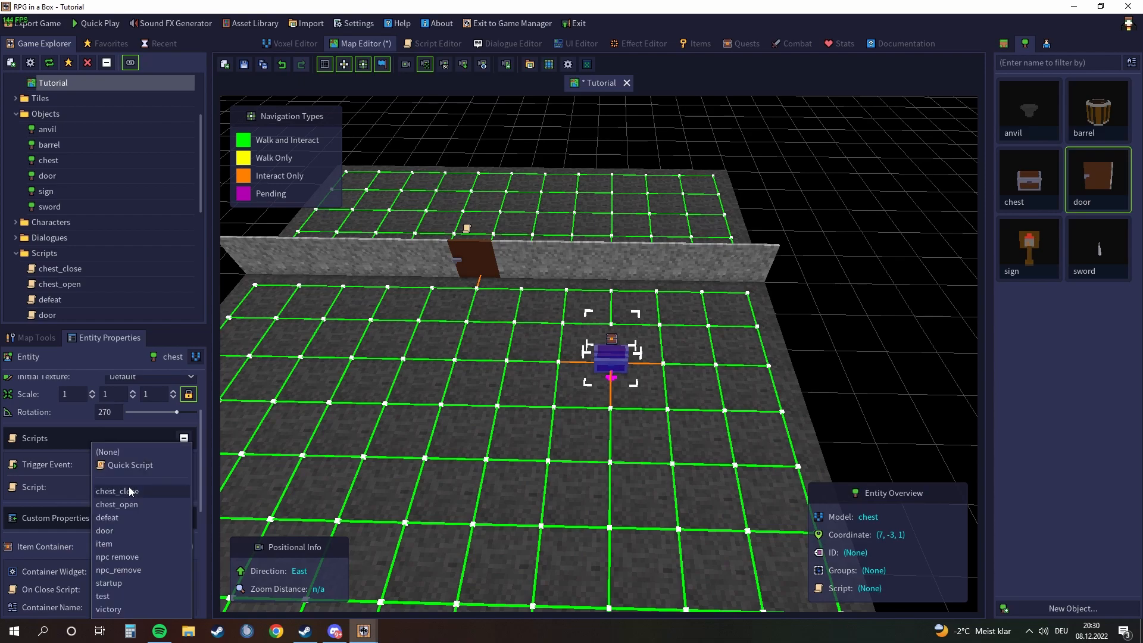
{"action": "left_click", "coordinate": [157, 528]}
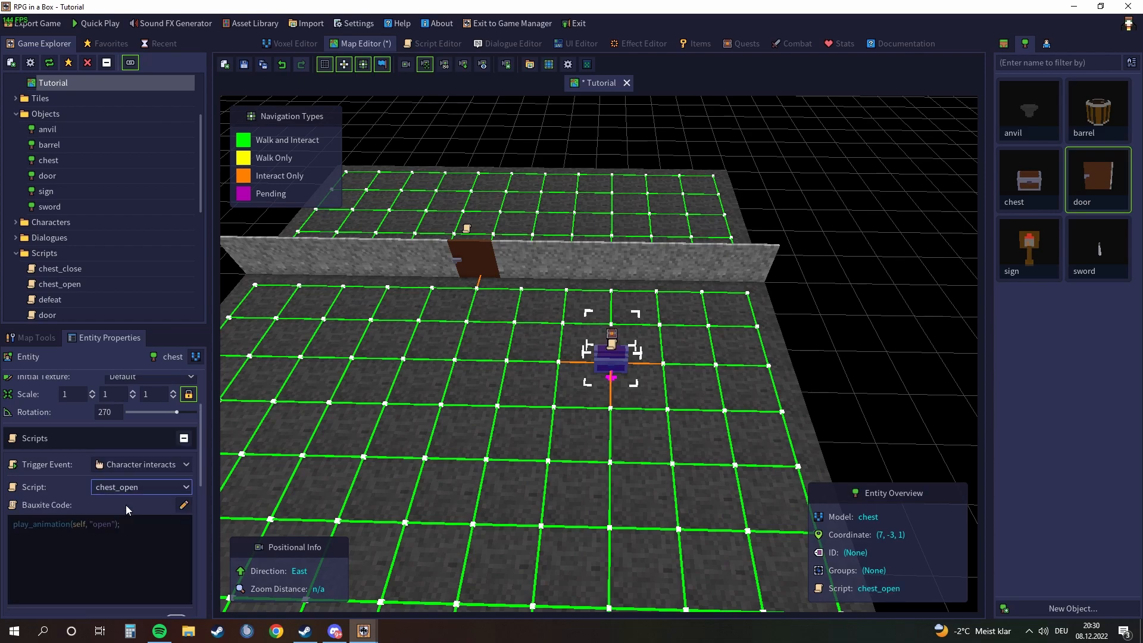
{"action": "left_click", "coordinate": [244, 64]}
Playtest the game from a new game, opening the chest from different camera angles and closing its container
{"action": "left_click", "coordinate": [96, 26]}
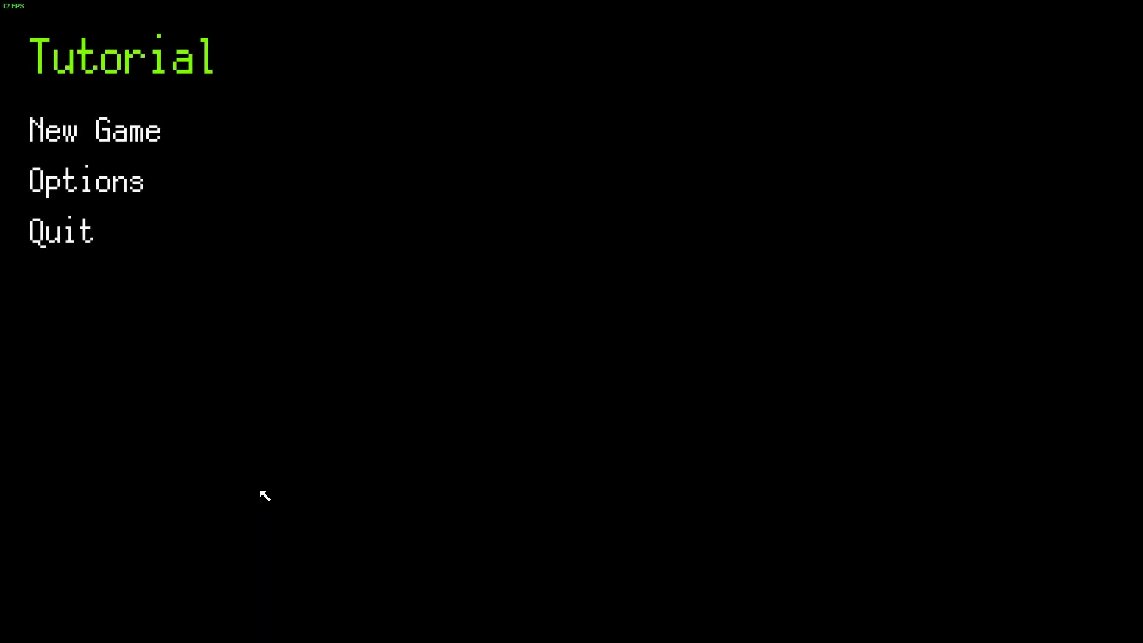
{"action": "left_click", "coordinate": [169, 148]}
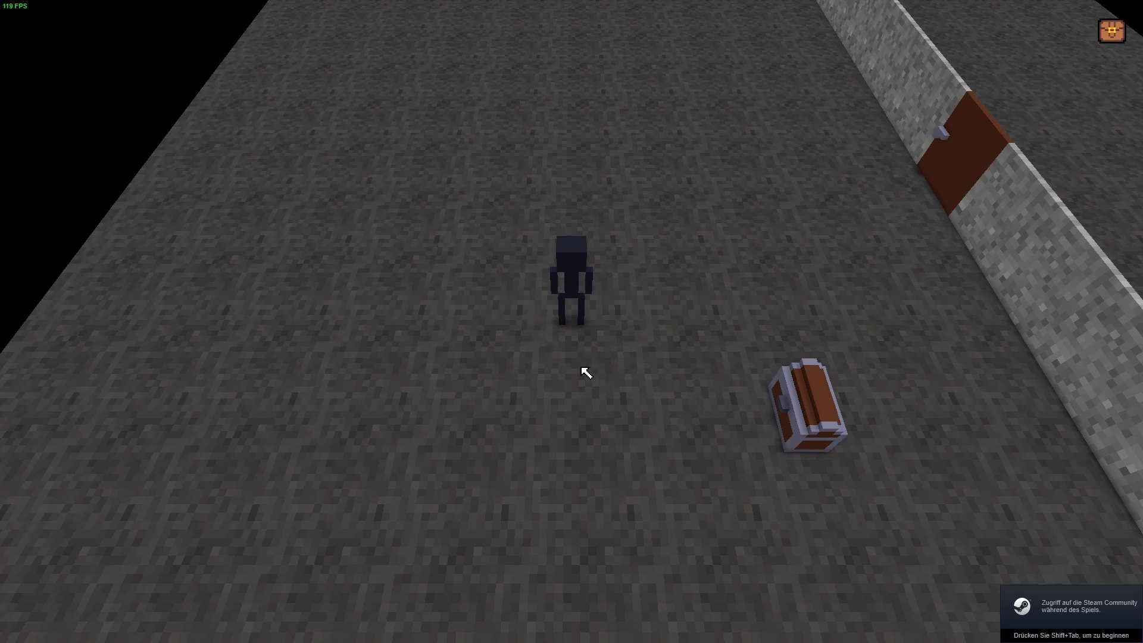
{"action": "left_click", "coordinate": [698, 363]}
{"action": "middle_click_drag", "start_coordinate": [709, 358], "coordinate": [694, 341]}
{"action": "left_click", "coordinate": [680, 291]}
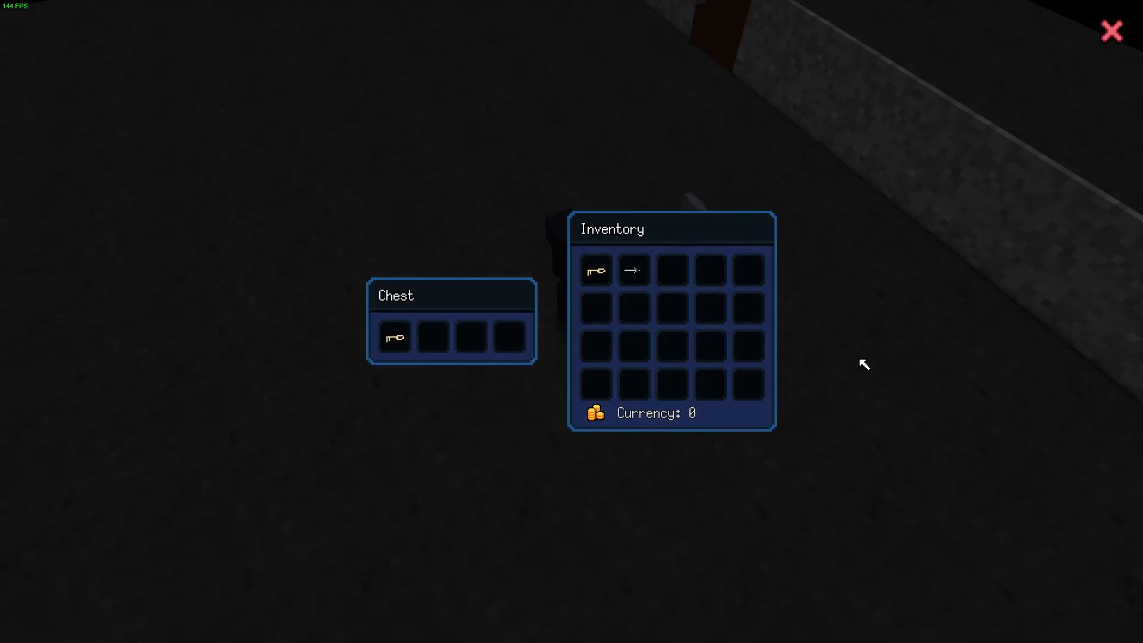
{"action": "left_click", "coordinate": [857, 382]}
{"action": "middle_click_drag", "start_coordinate": [777, 390], "coordinate": [587, 331]}
{"action": "left_click", "coordinate": [499, 256]}
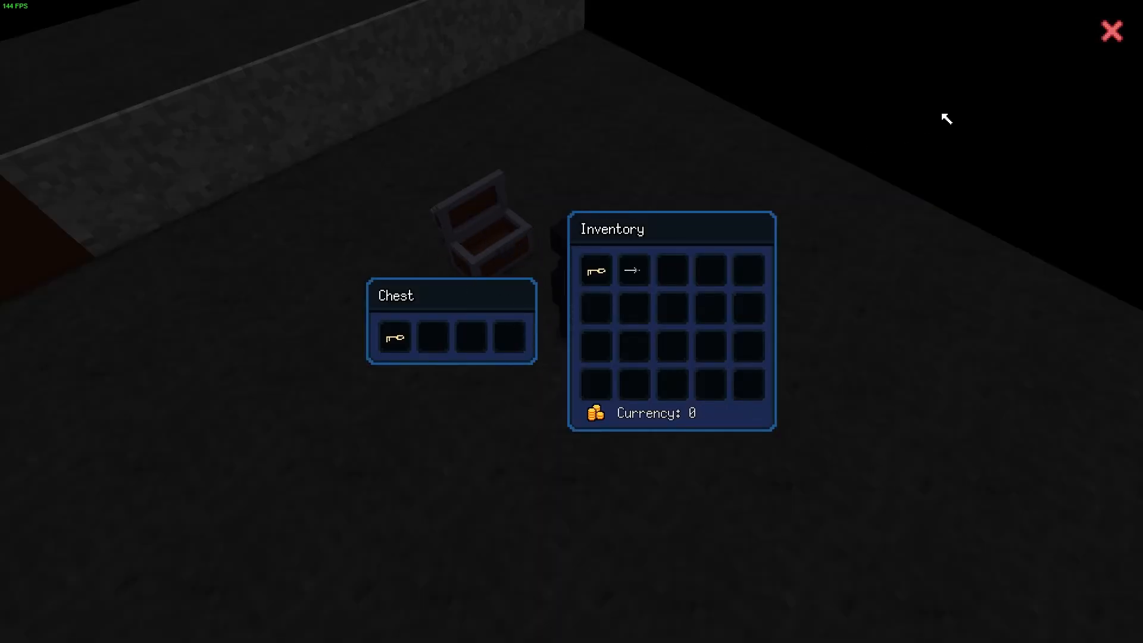
{"action": "left_click", "coordinate": [1113, 33]}
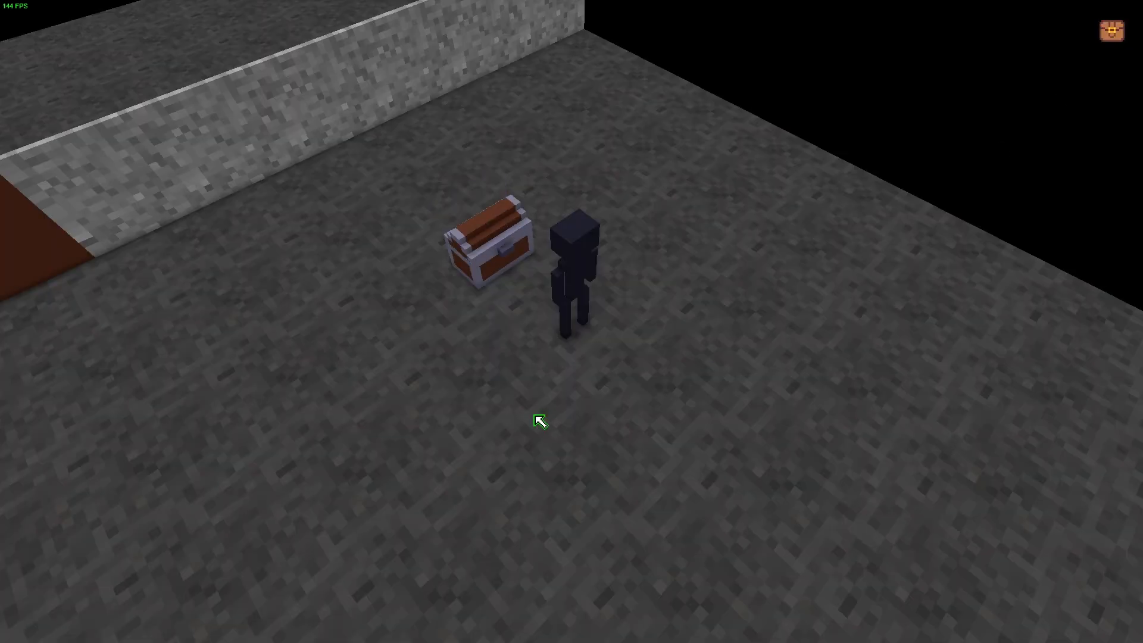
Open and close the chest several more times to watch its animations, and quit the playtest
{"action": "left_click", "coordinate": [519, 239]}
{"action": "left_click", "coordinate": [1111, 31]}
{"action": "left_click", "coordinate": [493, 259]}
{"action": "left_click", "coordinate": [1111, 31]}
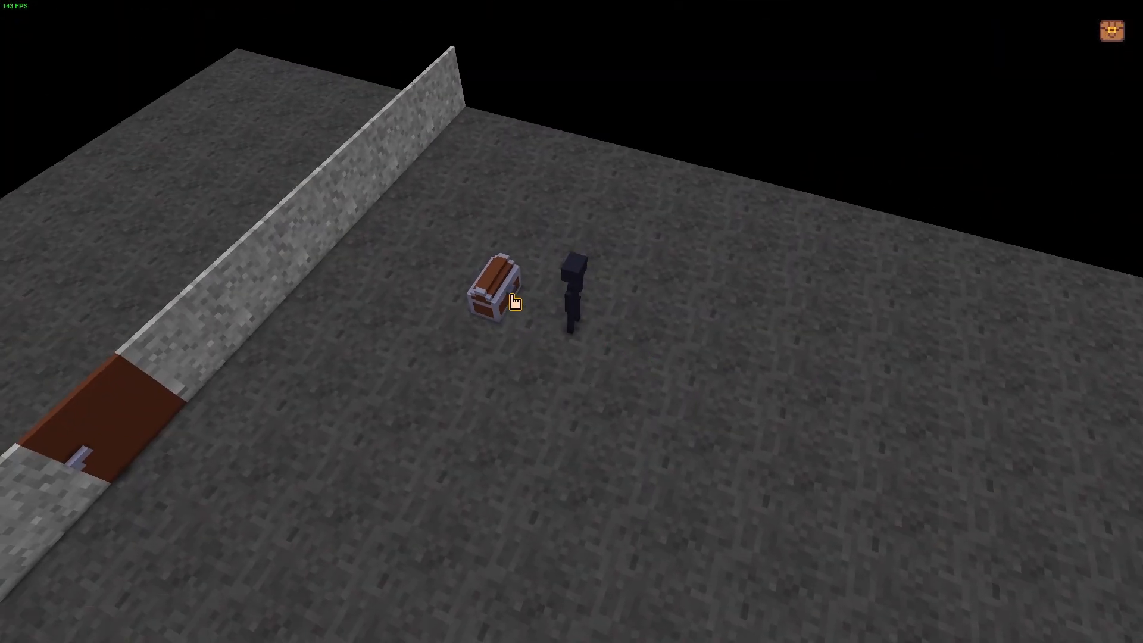
{"action": "left_click", "coordinate": [508, 303]}
{"action": "left_click", "coordinate": [1111, 31]}
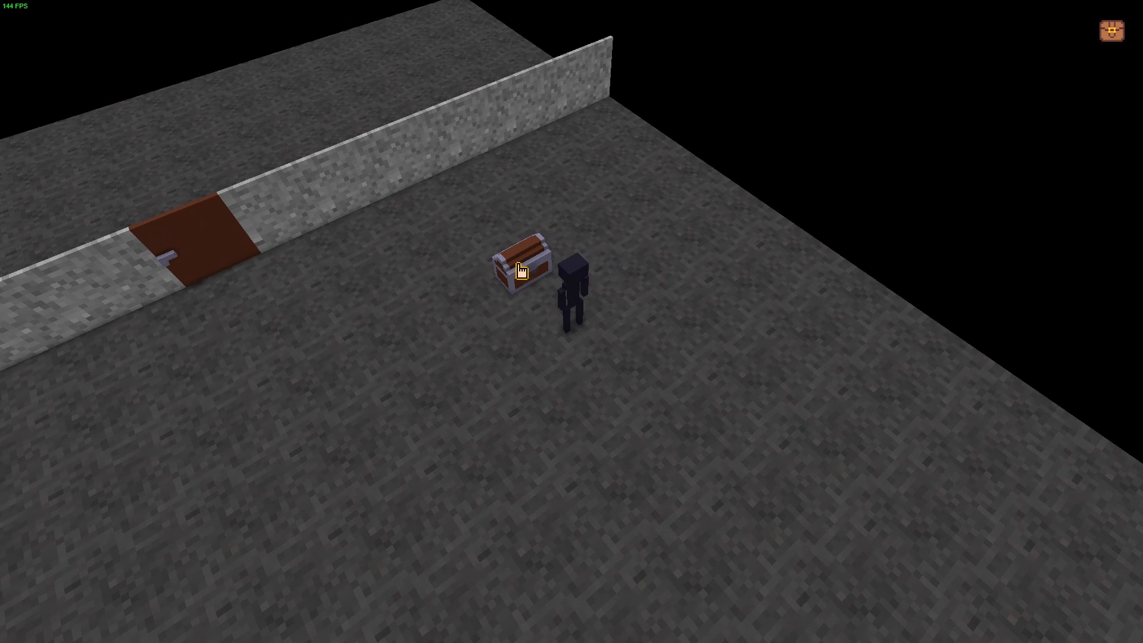
{"action": "left_click", "coordinate": [527, 271]}
{"action": "left_click", "coordinate": [1111, 31]}
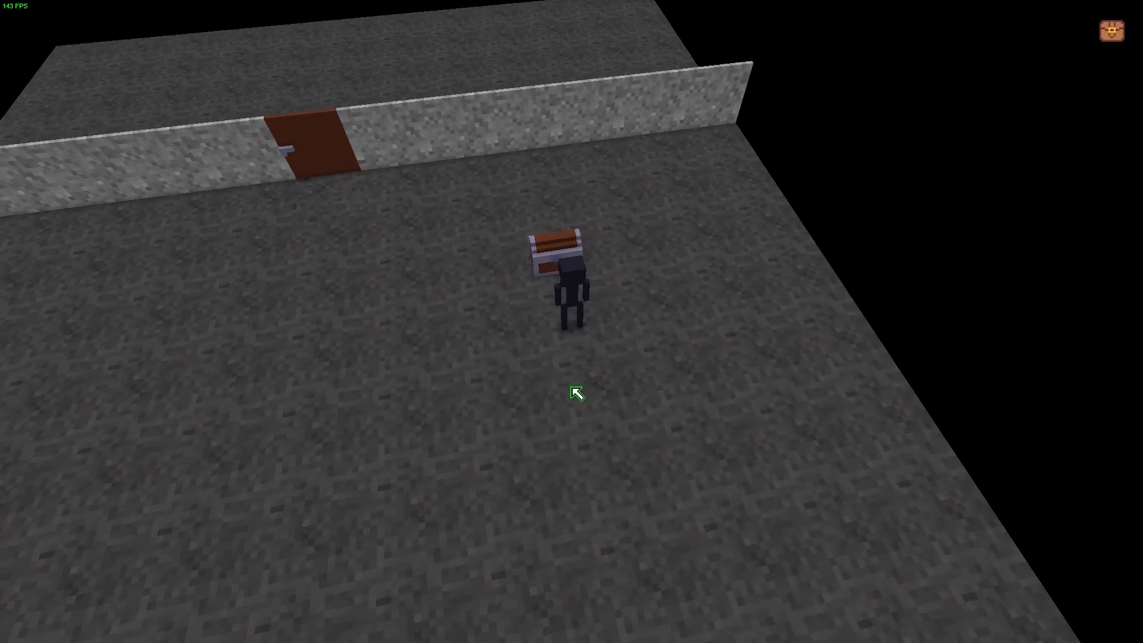
{"action": "key", "text": "Escape"}
{"action": "left_click", "coordinate": [75, 231]}
{"action": "left_click", "coordinate": [523, 356]}
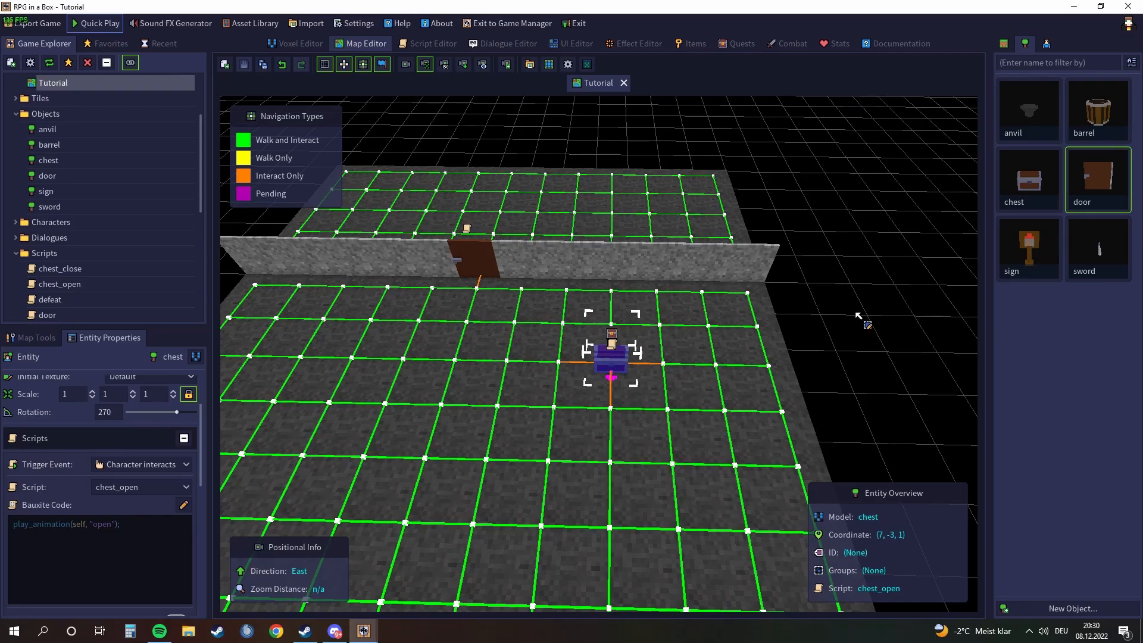
Turn off the Item Container option of the chest on the Tutorial map and save the map
{"action": "middle_click_drag", "start_coordinate": [815, 411], "coordinate": [660, 439]}
{"action": "scroll", "coordinate": [661, 438], "scroll_direction": "down", "scroll_amount": 4}
{"action": "scroll", "coordinate": [659, 436], "scroll_direction": "up", "scroll_amount": 4}
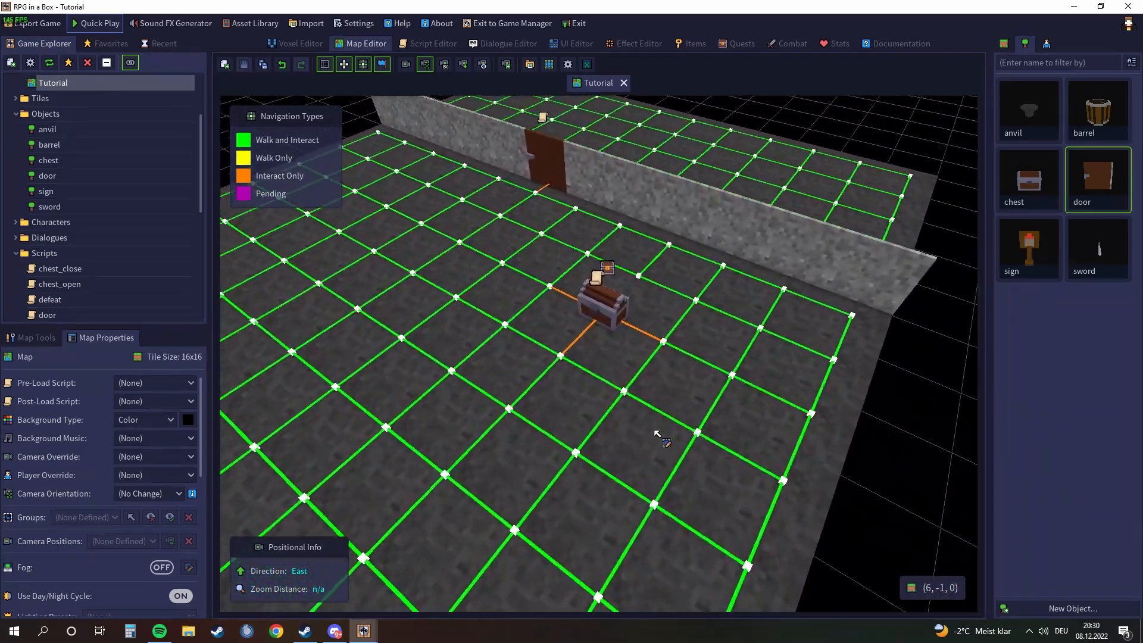
{"action": "scroll", "coordinate": [659, 436], "scroll_direction": "down", "scroll_amount": 1}
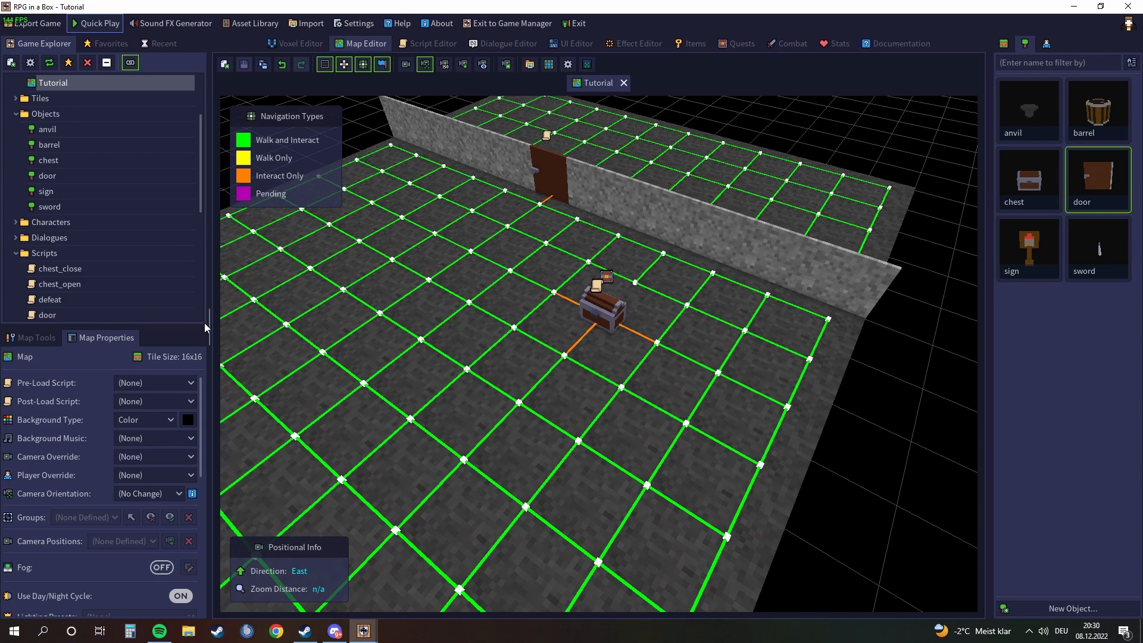
{"action": "left_click", "coordinate": [603, 307]}
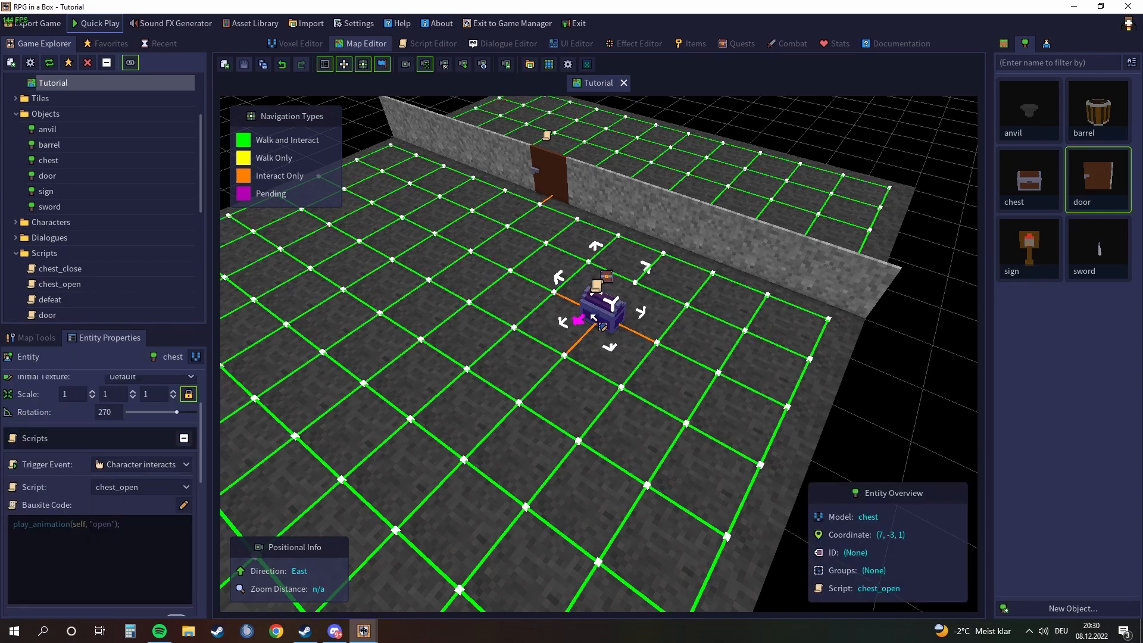
{"action": "scroll", "coordinate": [114, 478], "scroll_direction": "down", "scroll_amount": 5}
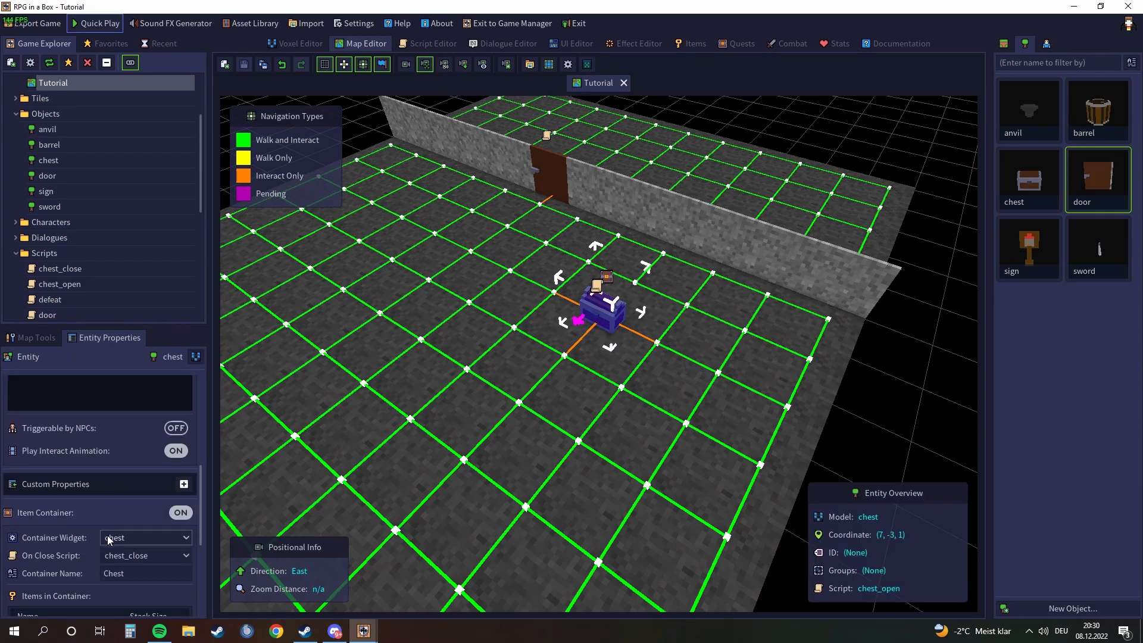
{"action": "left_click", "coordinate": [179, 513]}
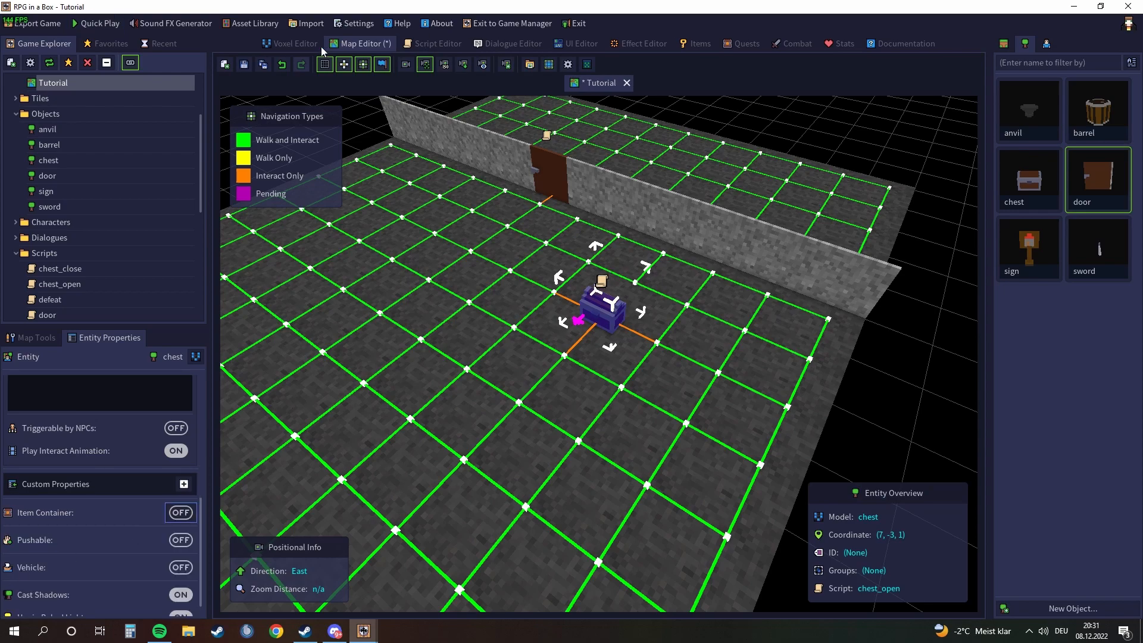
{"action": "scroll", "coordinate": [86, 470], "scroll_direction": "up", "scroll_amount": 2}
{"action": "scroll", "coordinate": [86, 465], "scroll_direction": "up", "scroll_amount": 1}
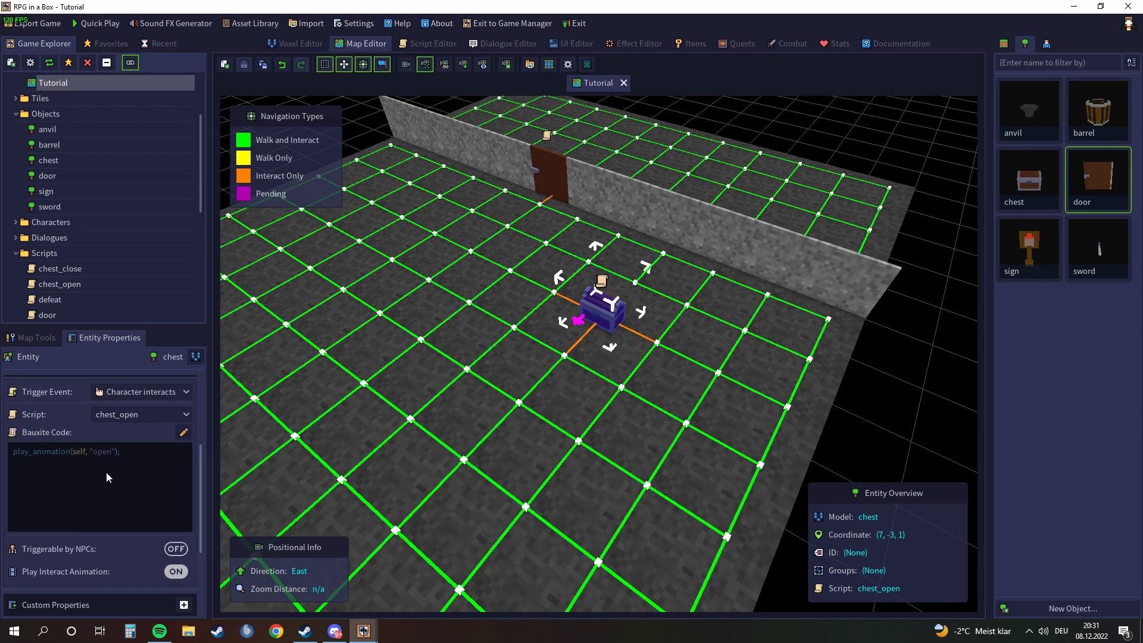
Create a new script named loot in the Script Editor
{"action": "left_click", "coordinate": [430, 44]}
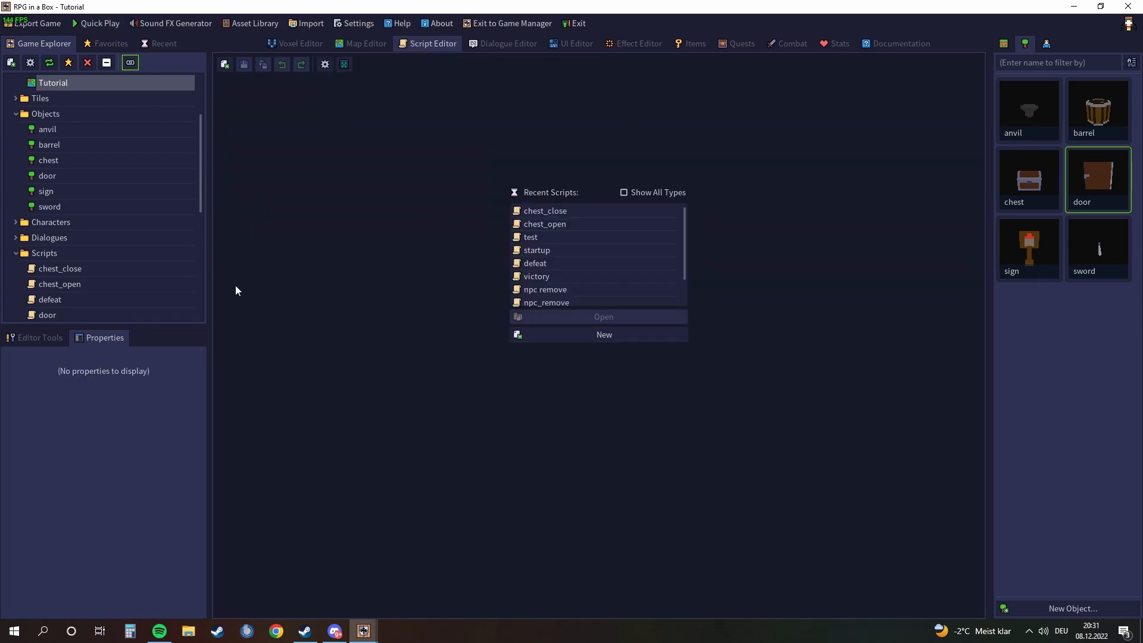
{"action": "scroll", "coordinate": [112, 265], "scroll_direction": "down", "scroll_amount": 3}
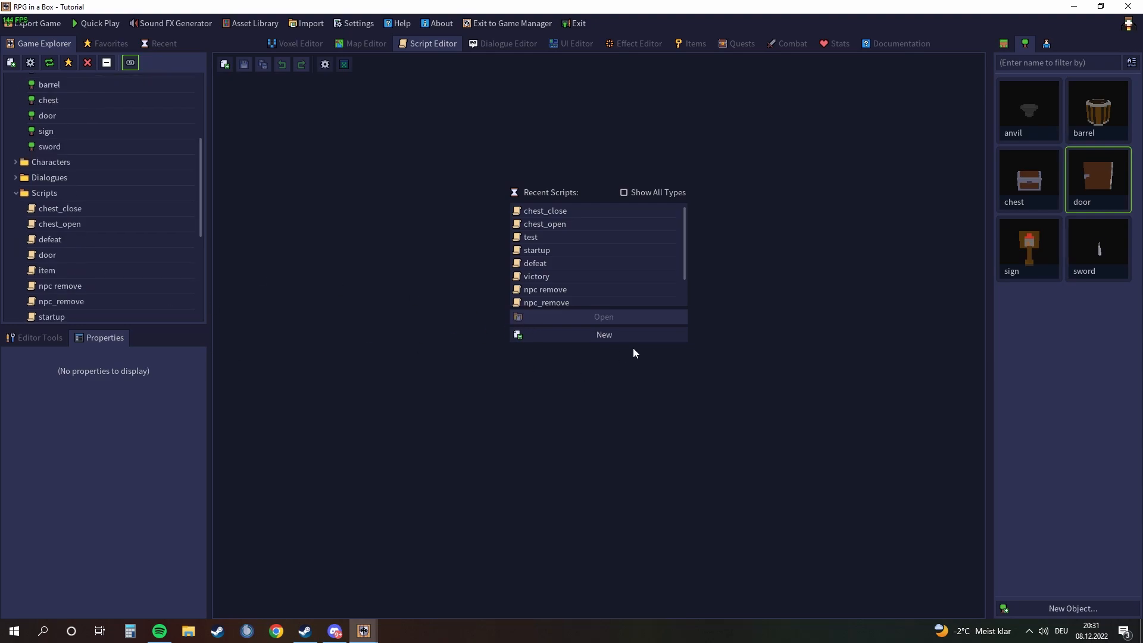
{"action": "scroll", "coordinate": [74, 263], "scroll_direction": "down", "scroll_amount": 2}
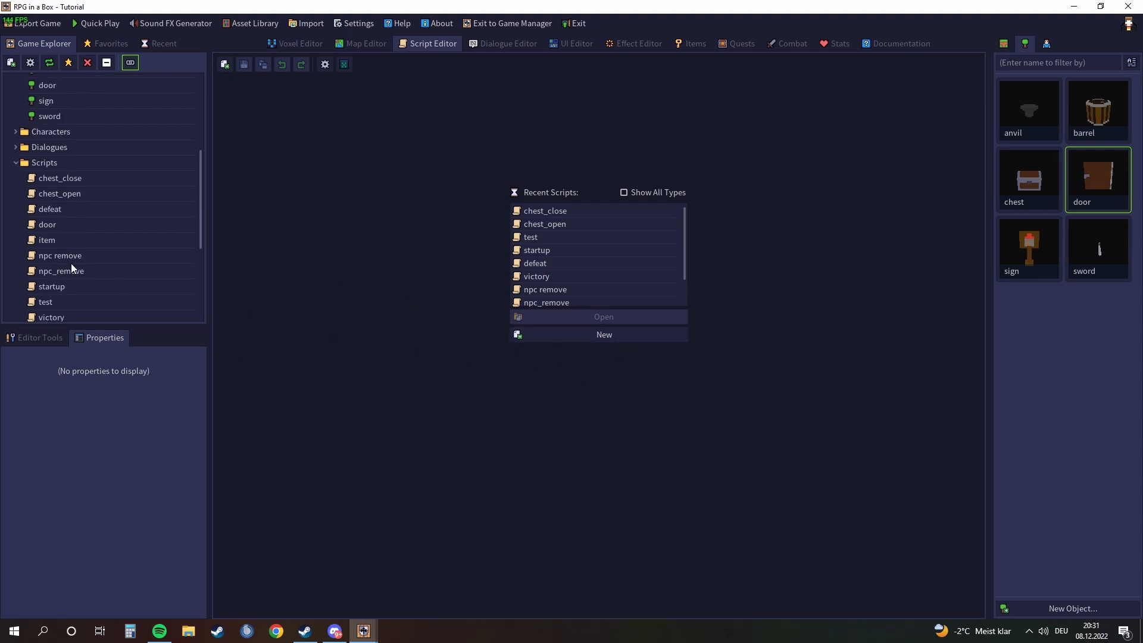
{"action": "left_click", "coordinate": [596, 341]}
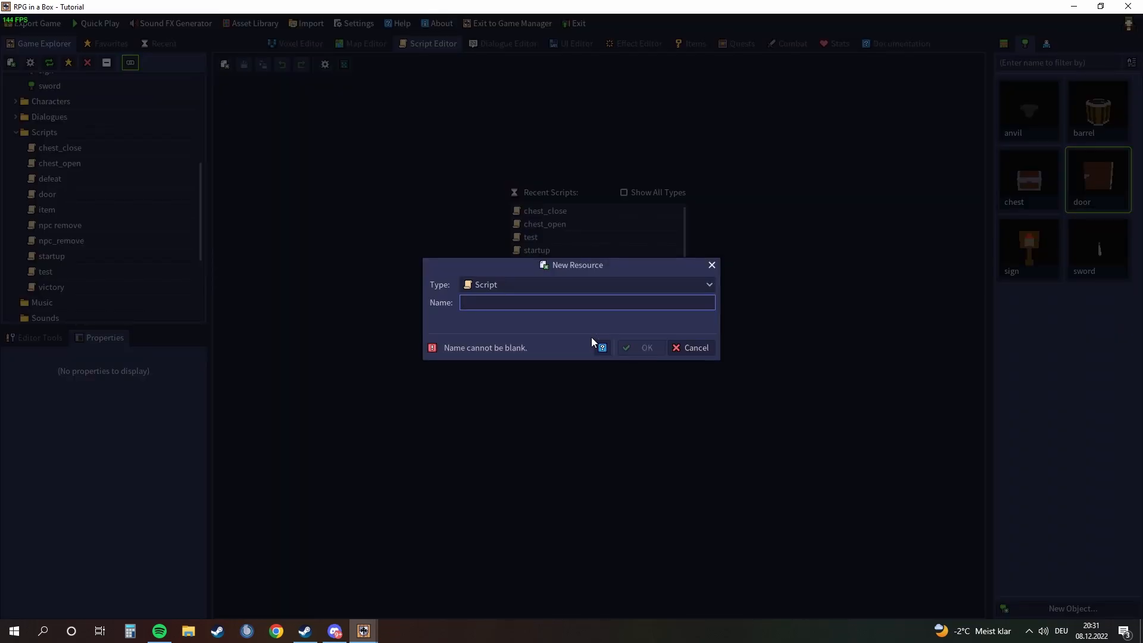
{"action": "type", "text": "loot"}
{"action": "key", "text": "Return"}
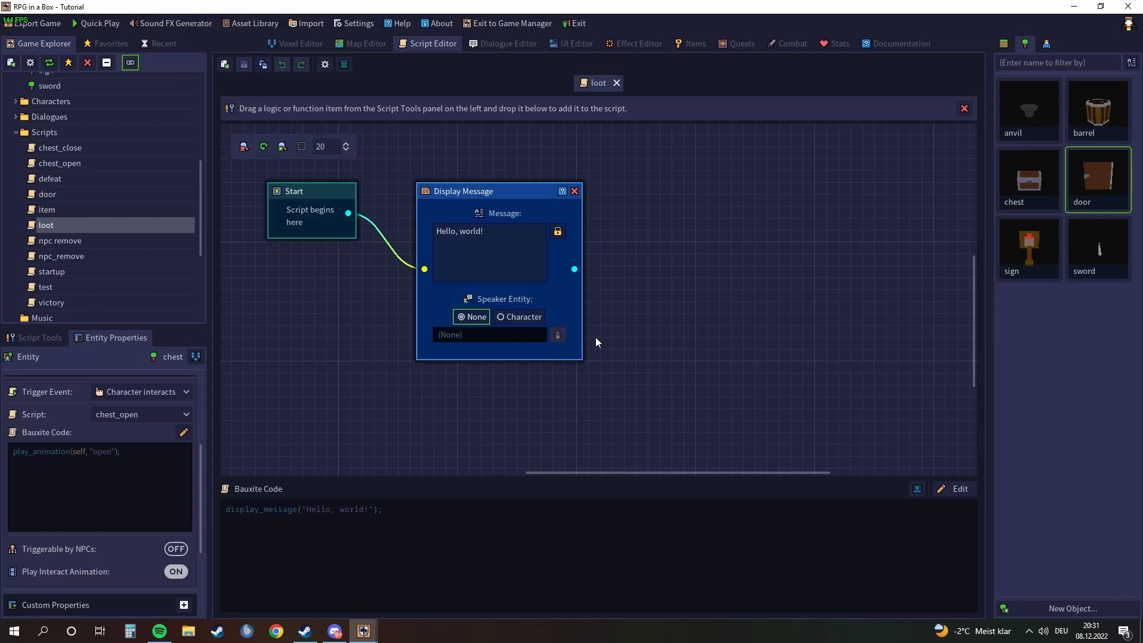
Replace the loot script's Display Message node with a Give Item node for one Sword, linked to Start, and save the script
{"action": "left_click", "coordinate": [575, 191]}
{"action": "scroll", "coordinate": [91, 481], "scroll_direction": "up", "scroll_amount": 5}
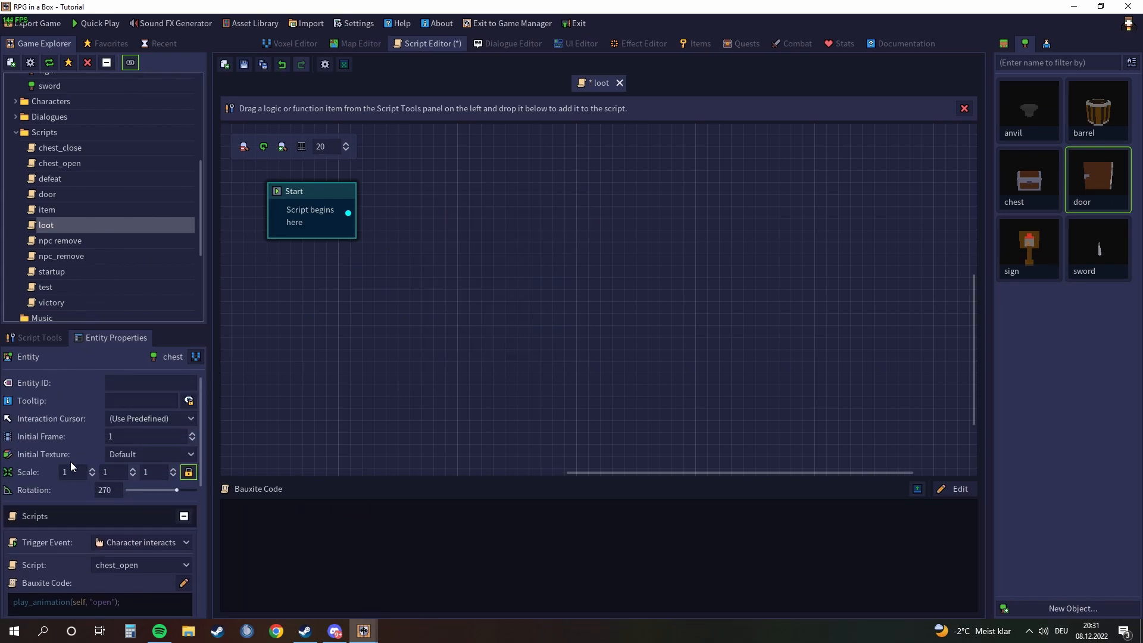
{"action": "left_click", "coordinate": [16, 337]}
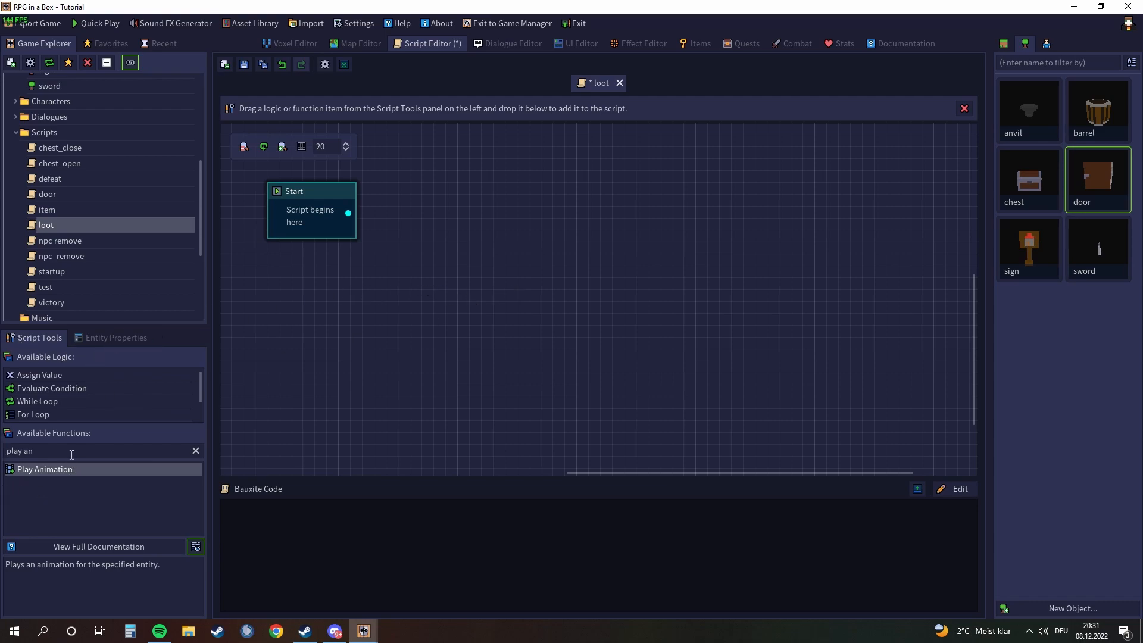
{"action": "left_click", "coordinate": [48, 450]}
{"action": "key", "text": "ctrl+a"}
{"action": "key", "text": "BackSpace"}
{"action": "type", "text": "give item"}
{"action": "left_click", "coordinate": [37, 472]}
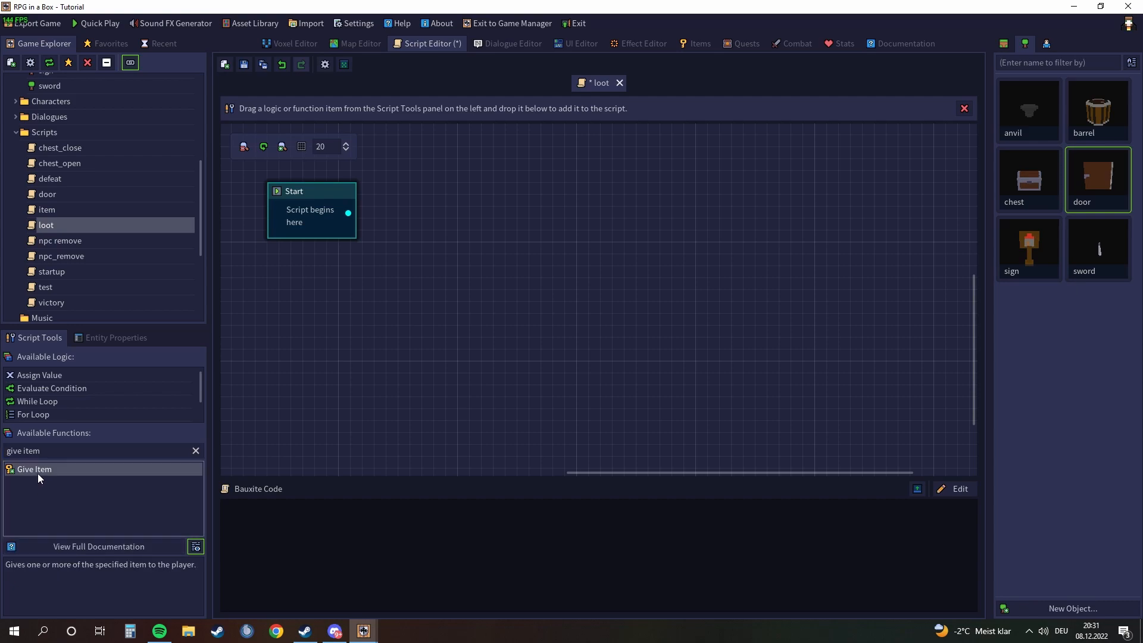
{"action": "left_click_drag", "start_coordinate": [417, 225], "coordinate": [421, 229]}
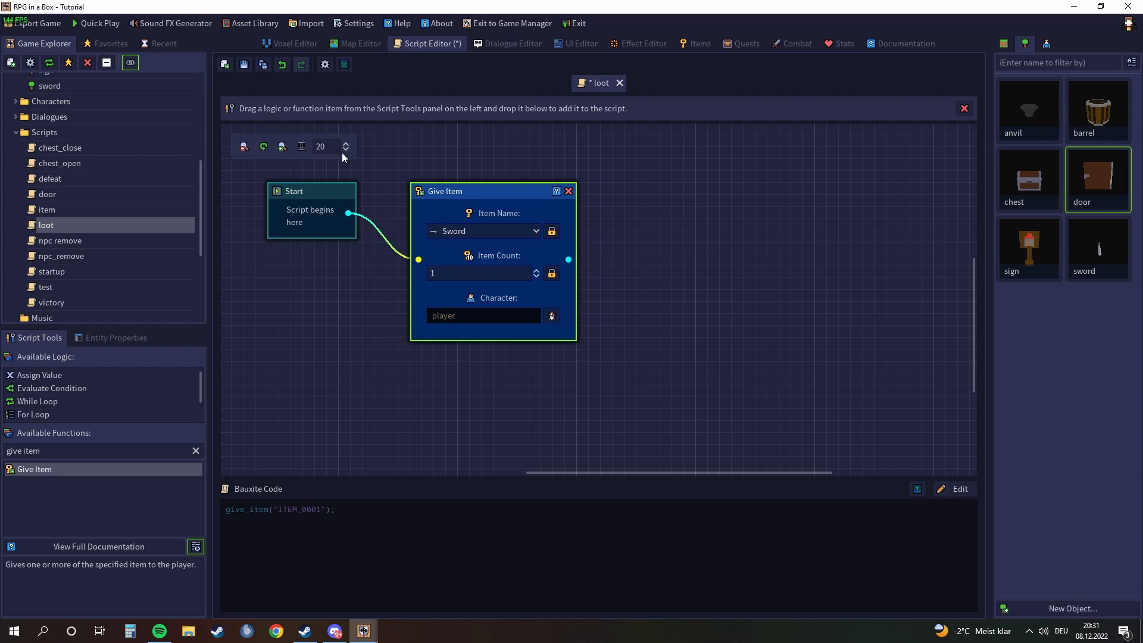
{"action": "left_click", "coordinate": [243, 65]}
Change the chest's Character interacts script on the Tutorial map to loot, save the map and deselect the chest
{"action": "left_click", "coordinate": [341, 43]}
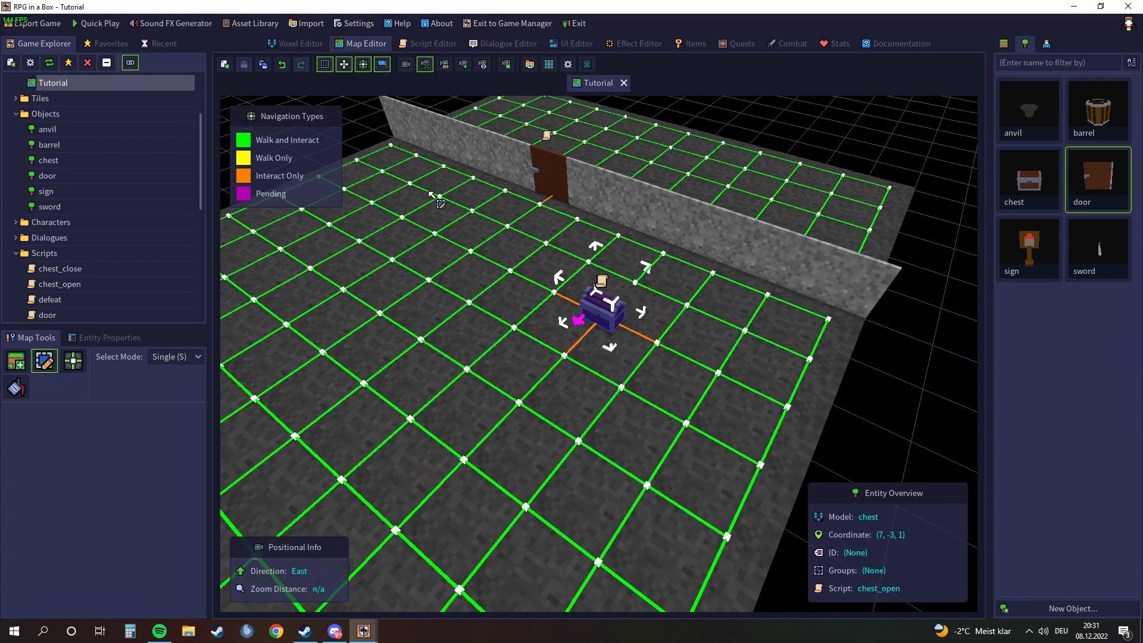
{"action": "left_click", "coordinate": [104, 337]}
{"action": "scroll", "coordinate": [56, 534], "scroll_direction": "down", "scroll_amount": 2}
{"action": "scroll", "coordinate": [56, 535], "scroll_direction": "down", "scroll_amount": 2}
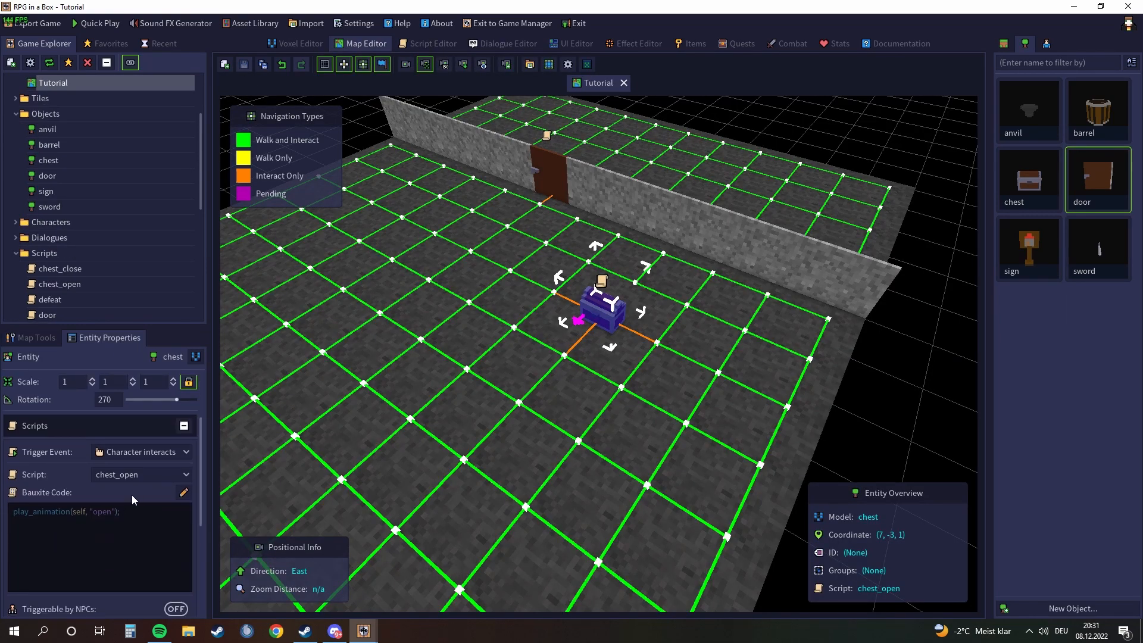
{"action": "left_click", "coordinate": [137, 475]}
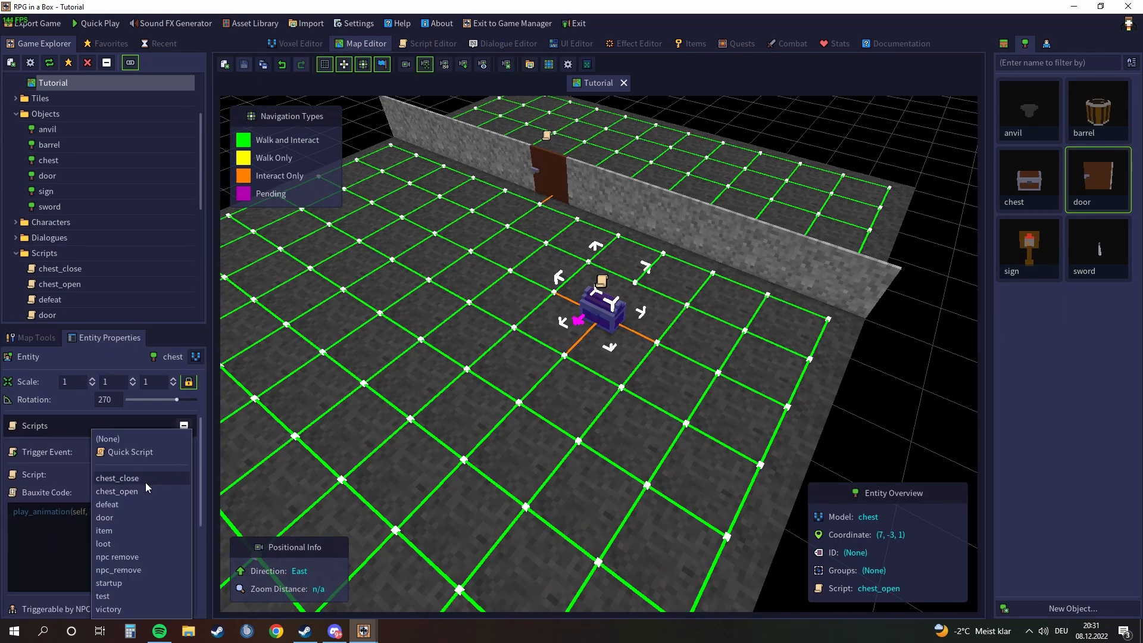
{"action": "left_click", "coordinate": [119, 540]}
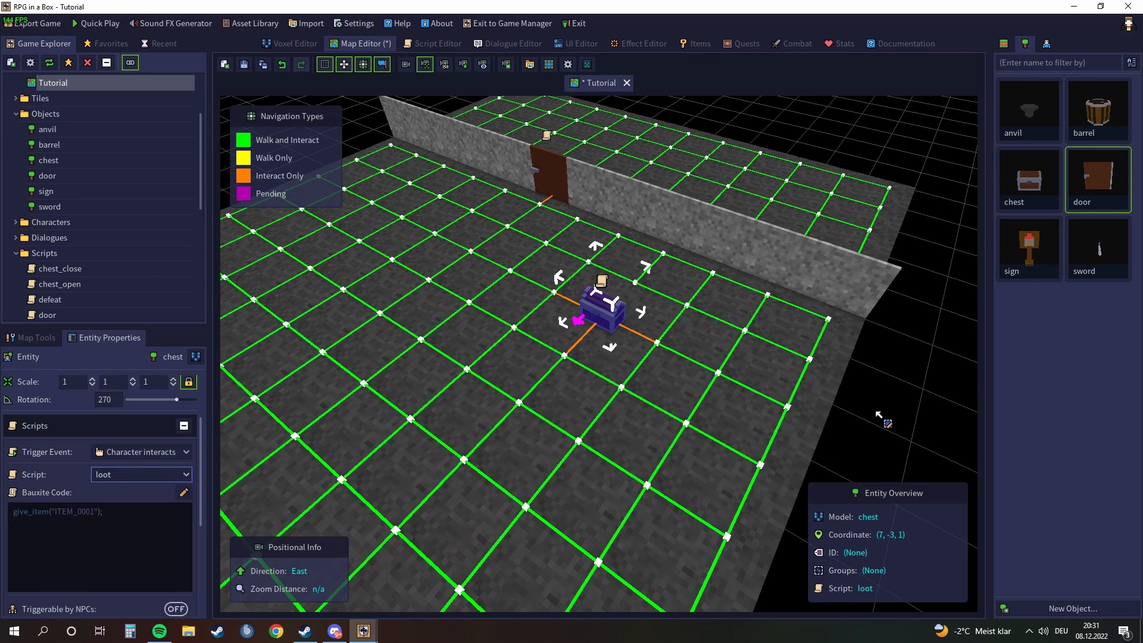
{"action": "key", "text": "Escape"}
{"action": "key", "text": "ctrl+s"}
{"action": "left_click", "coordinate": [599, 315]}
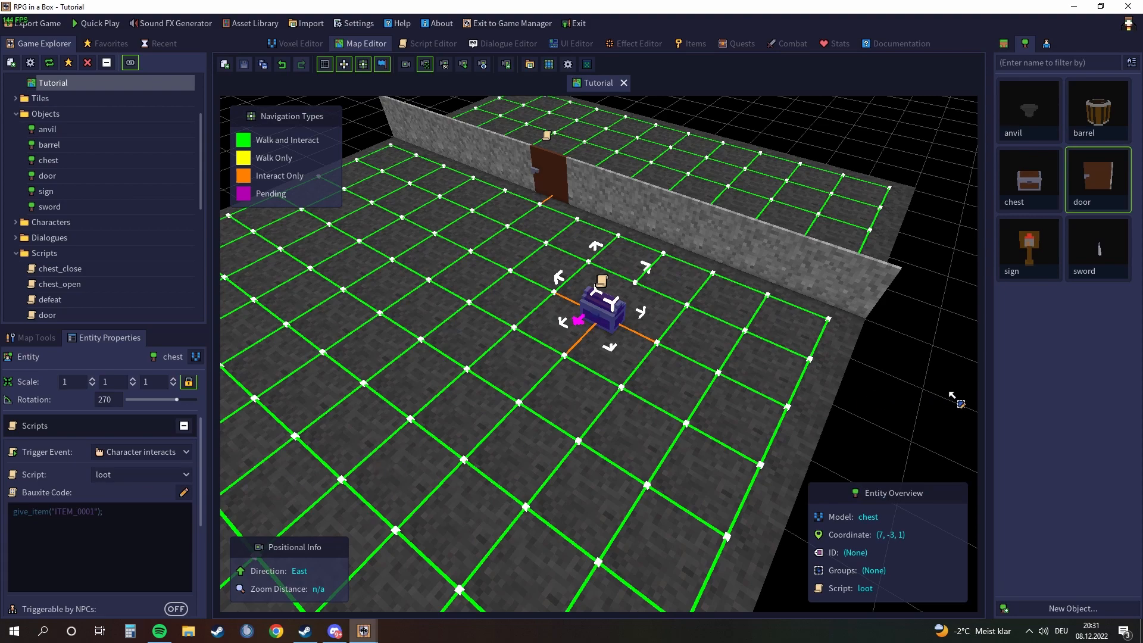
{"action": "left_click", "coordinate": [896, 408]}
{"action": "right_click", "coordinate": [848, 447]}
{"action": "left_click", "coordinate": [891, 348]}
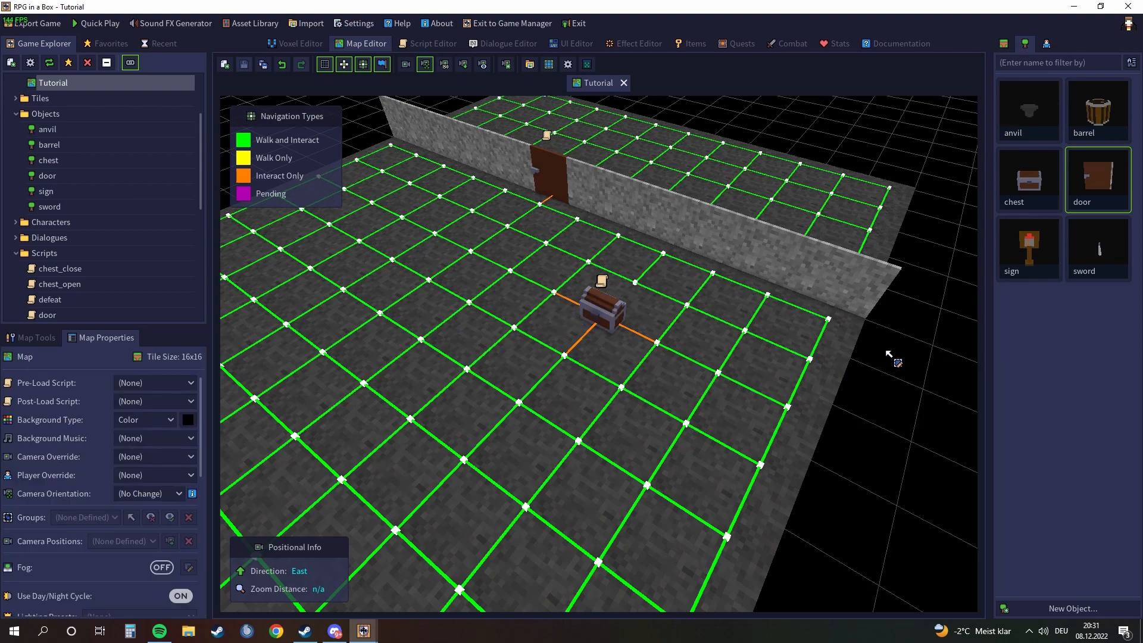
Check the script assigned to the chest on the Tutorial map, then deselect the chest
{"action": "middle_click_drag", "start_coordinate": [810, 436], "coordinate": [736, 440]}
{"action": "mouse_move", "coordinate": [640, 433]}
{"action": "middle_mouse_down"}
{"action": "mouse_move", "coordinate": [668, 422]}
{"action": "mouse_move", "coordinate": [645, 435]}
{"action": "mouse_move", "coordinate": [652, 442]}
{"action": "middle_mouse_up"}
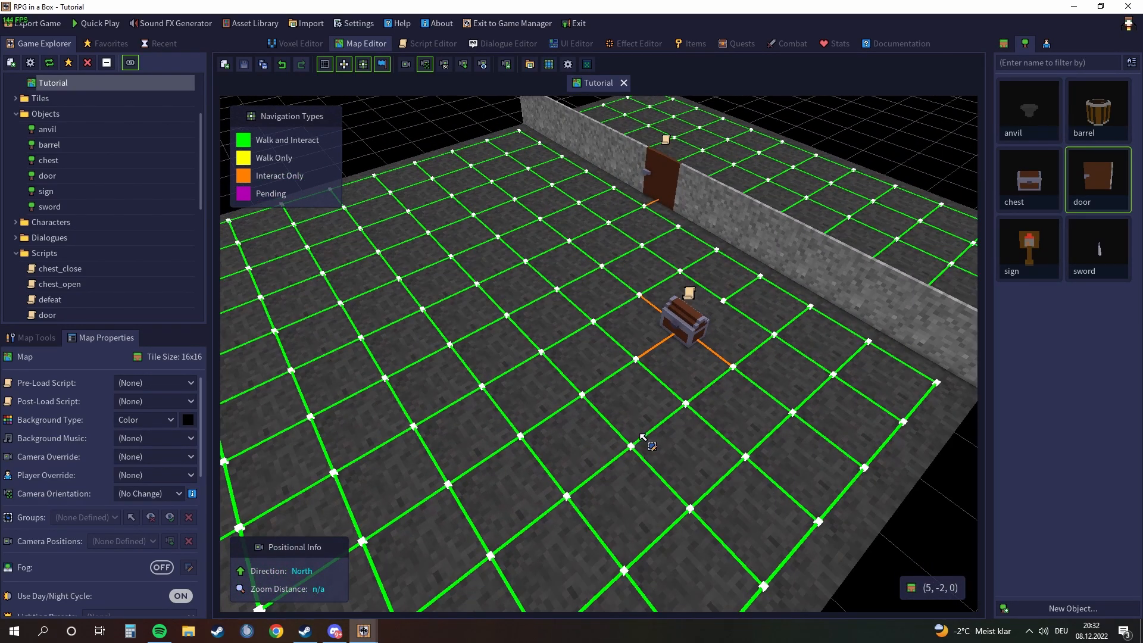
{"action": "middle_click_drag", "start_coordinate": [640, 434], "coordinate": [643, 436]}
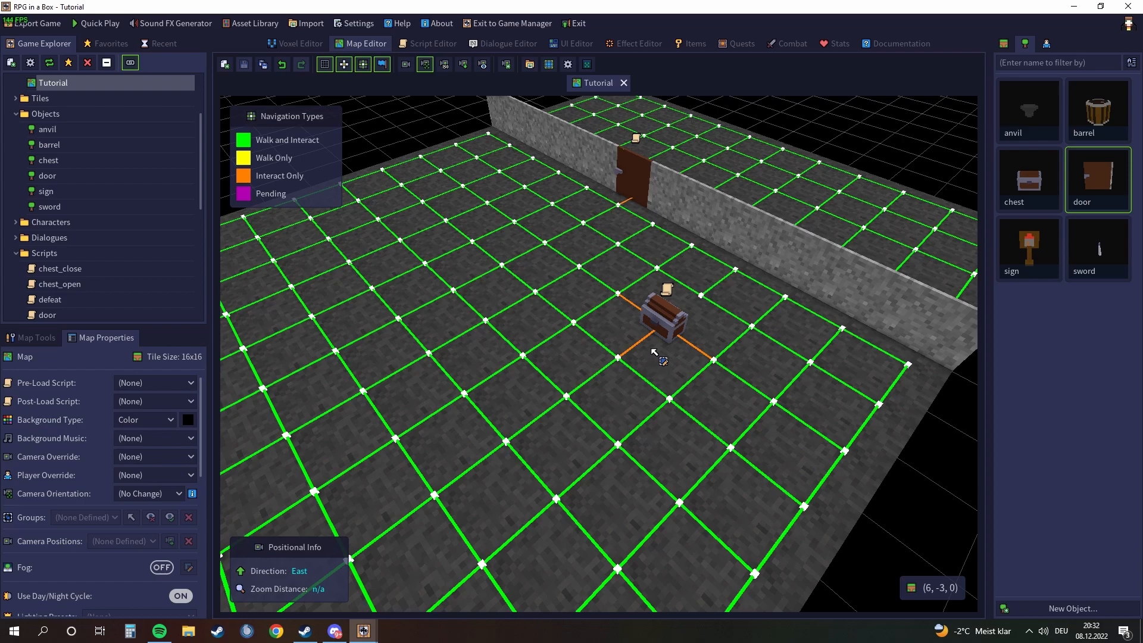
{"action": "left_click", "coordinate": [661, 322]}
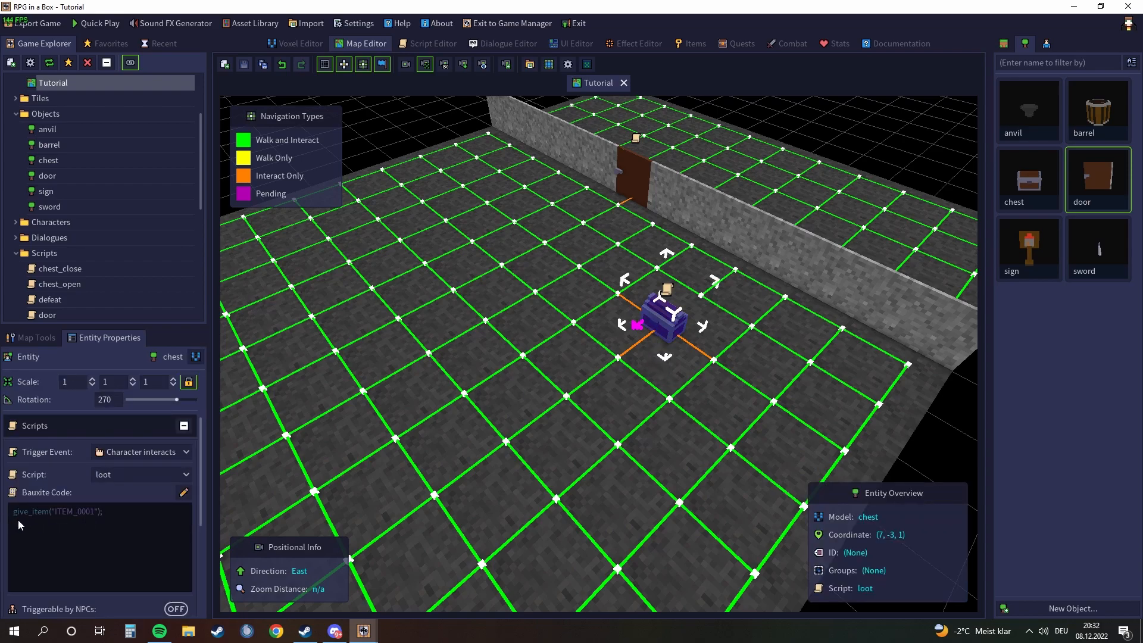
{"action": "left_click", "coordinate": [955, 457]}
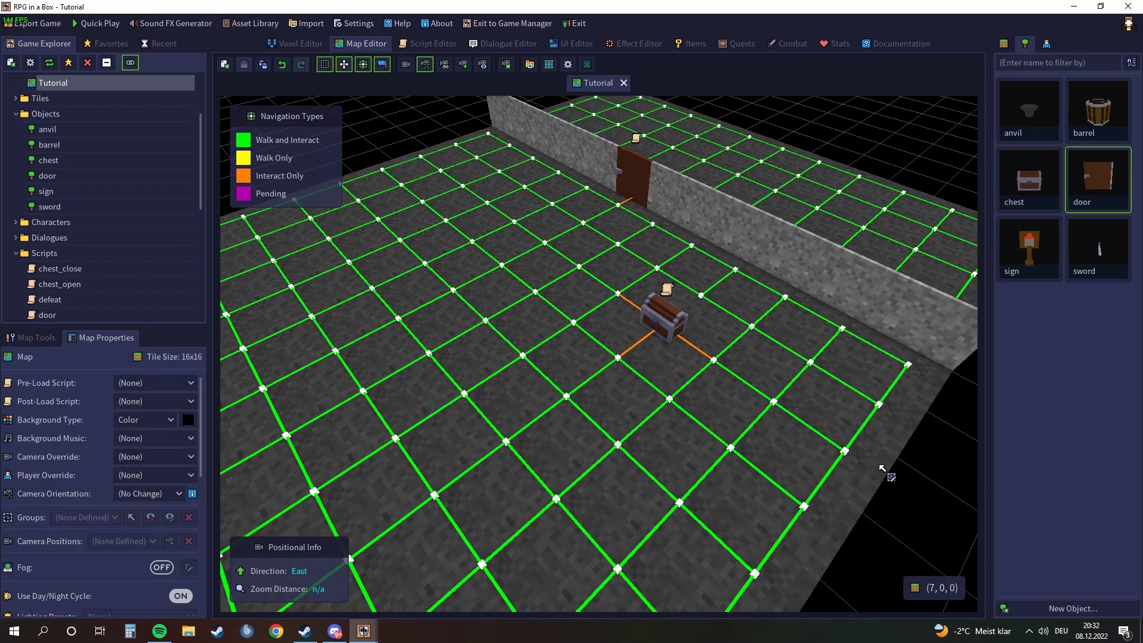
{"action": "scroll", "coordinate": [892, 473], "scroll_direction": "down", "scroll_amount": 3}
{"action": "middle_click_drag", "start_coordinate": [867, 505], "coordinate": [863, 521]}
{"action": "scroll", "coordinate": [865, 502], "scroll_direction": "up", "scroll_amount": 3}
{"action": "left_click_drag", "start_coordinate": [863, 521], "coordinate": [861, 509]}
{"action": "scroll", "coordinate": [862, 509], "scroll_direction": "down", "scroll_amount": 3}
{"action": "mouse_move", "coordinate": [860, 508]}
{"action": "middle_mouse_down"}
{"action": "mouse_move", "coordinate": [849, 513]}
{"action": "mouse_move", "coordinate": [861, 518]}
{"action": "middle_mouse_up"}
{"action": "scroll", "coordinate": [849, 513], "scroll_direction": "up", "scroll_amount": 3}
{"action": "scroll", "coordinate": [861, 520], "scroll_direction": "down", "scroll_amount": 2}
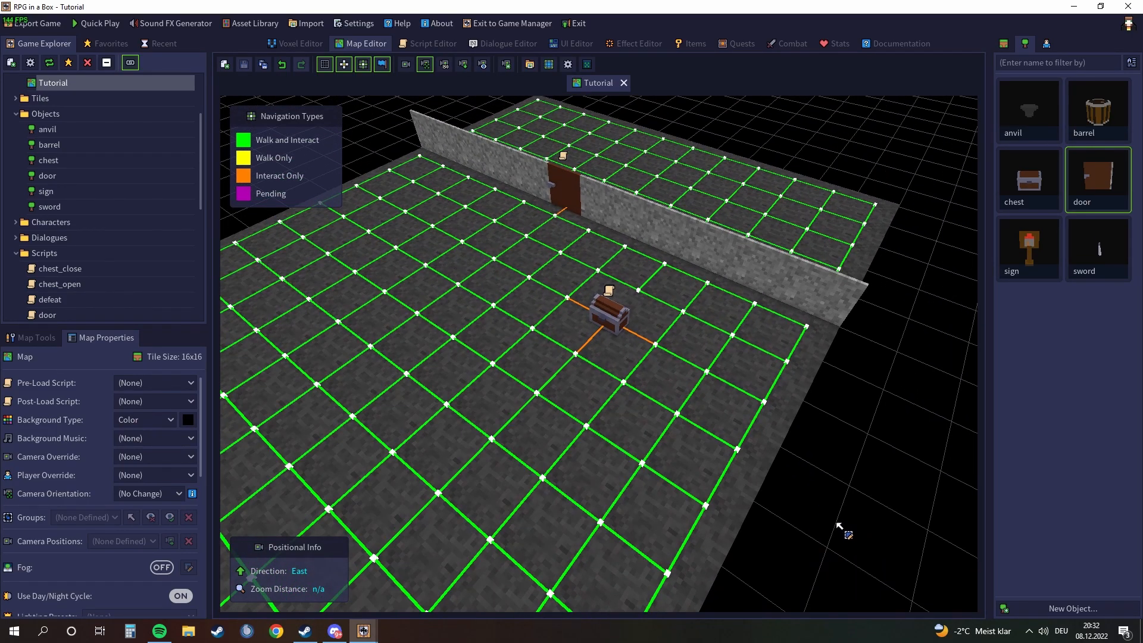
Select the chest and examine the Bauxite code line of its loot script, leaving the code unedited
{"action": "left_click", "coordinate": [614, 315]}
{"action": "left_click", "coordinate": [897, 415]}
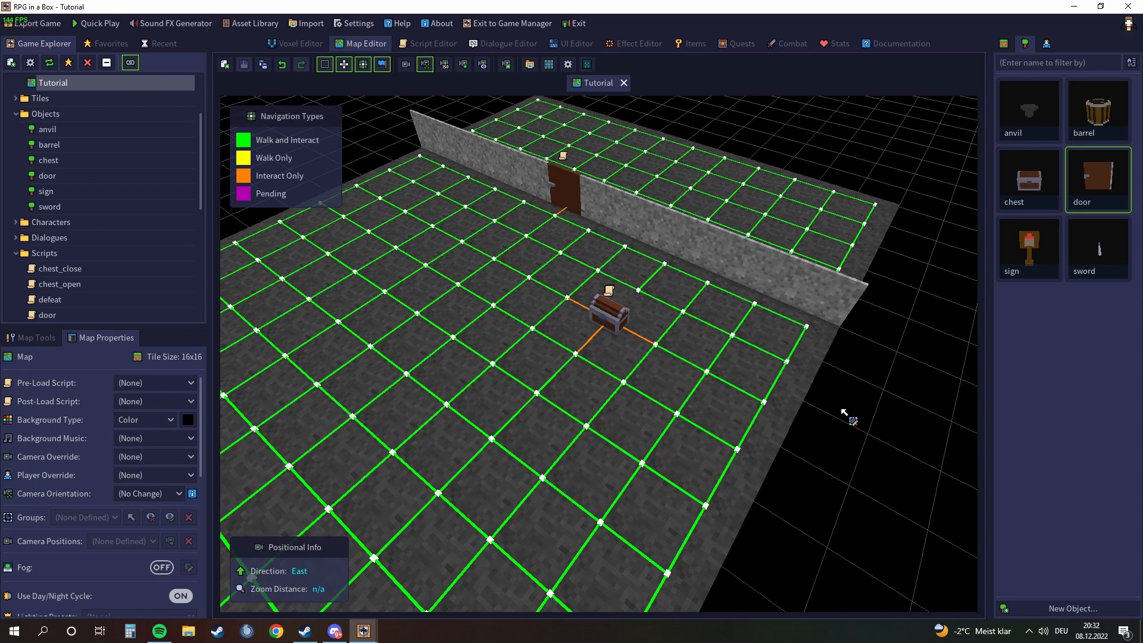
{"action": "left_click", "coordinate": [609, 313]}
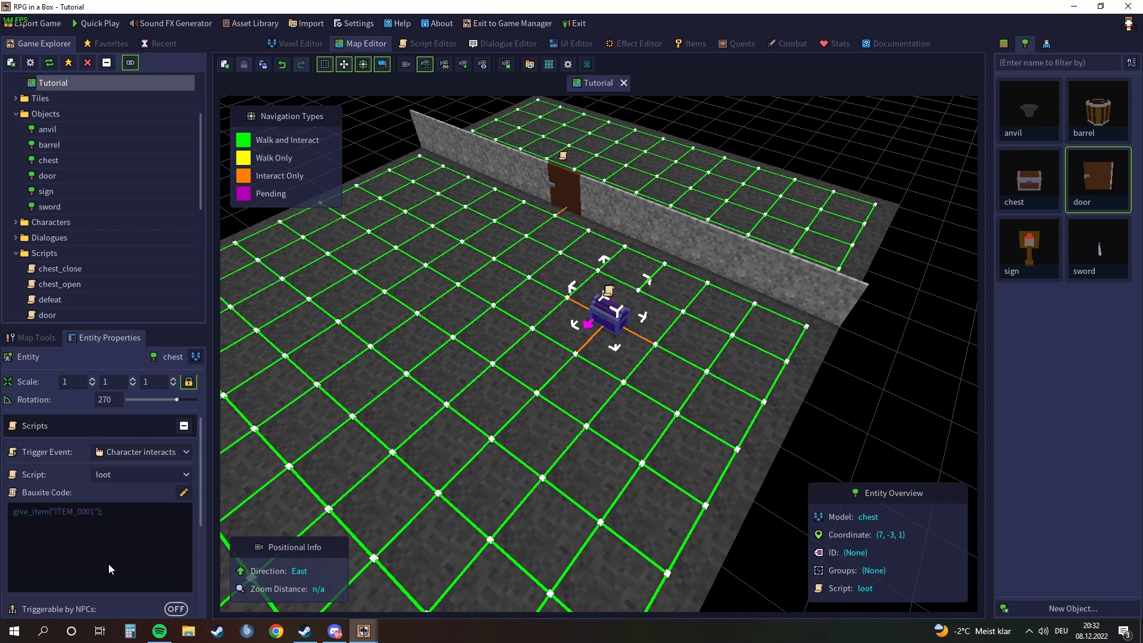
{"action": "left_click_drag", "start_coordinate": [117, 512], "coordinate": [2, 518]}
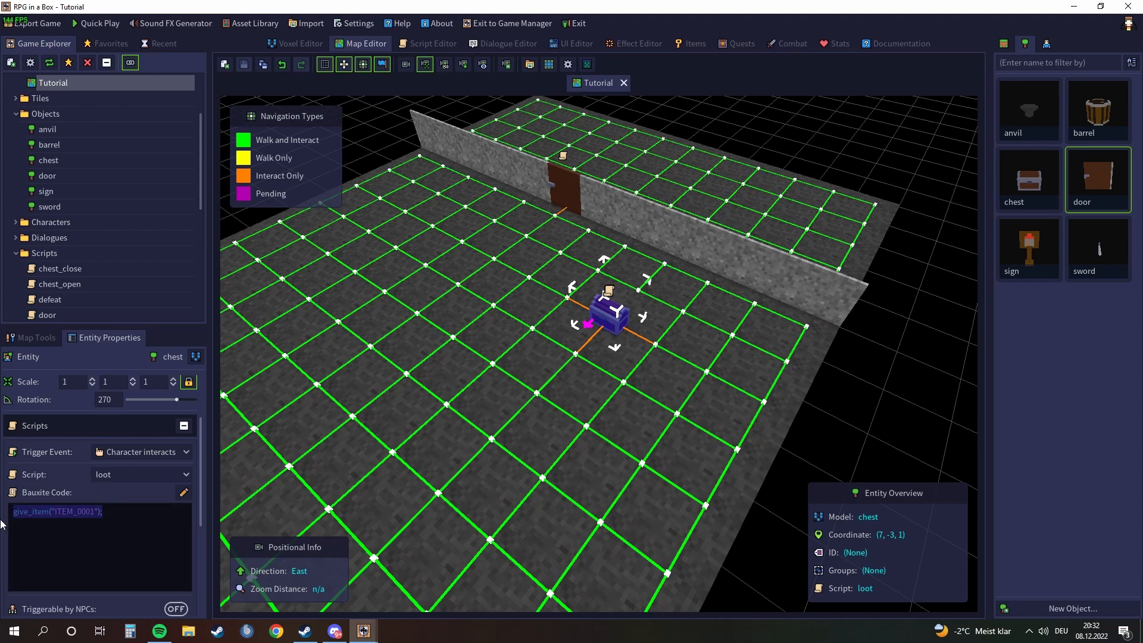
{"action": "left_click", "coordinate": [138, 519]}
{"action": "left_click", "coordinate": [846, 404]}
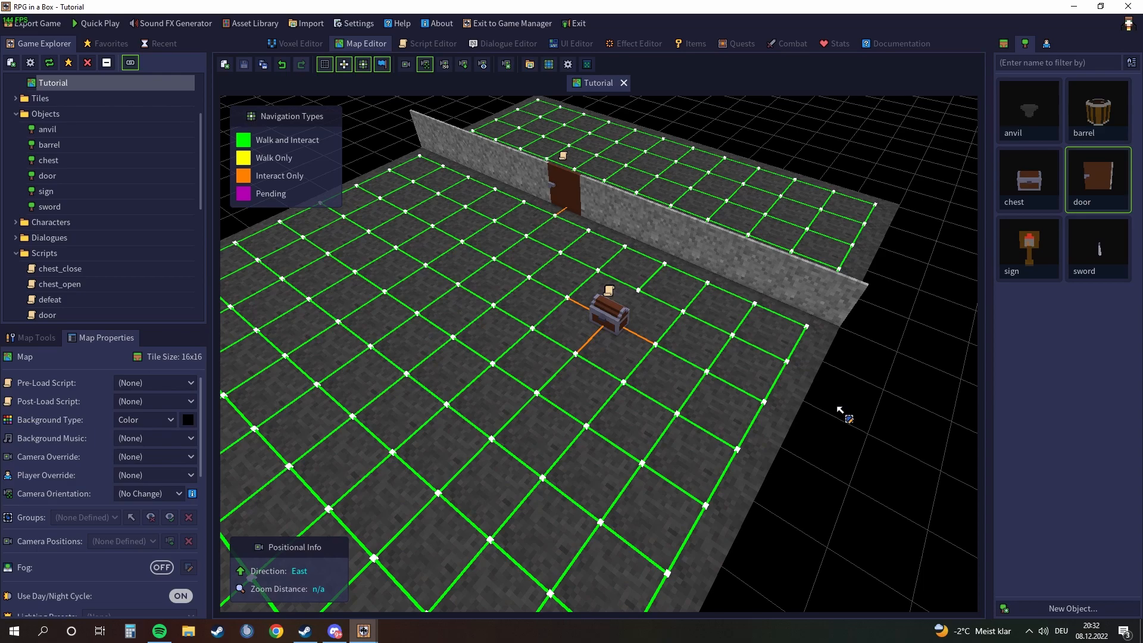
Turn on the Item Container option of the chest on the Tutorial map, save the map and deselect the chest
{"action": "scroll", "coordinate": [827, 417], "scroll_direction": "down", "scroll_amount": 3}
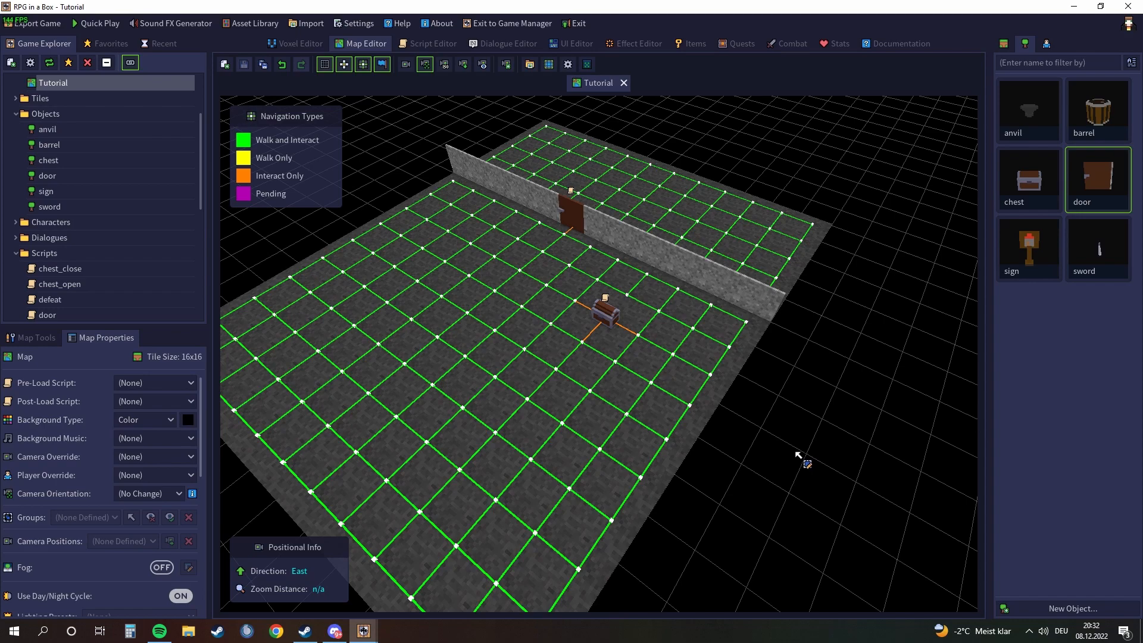
{"action": "left_click", "coordinate": [631, 329]}
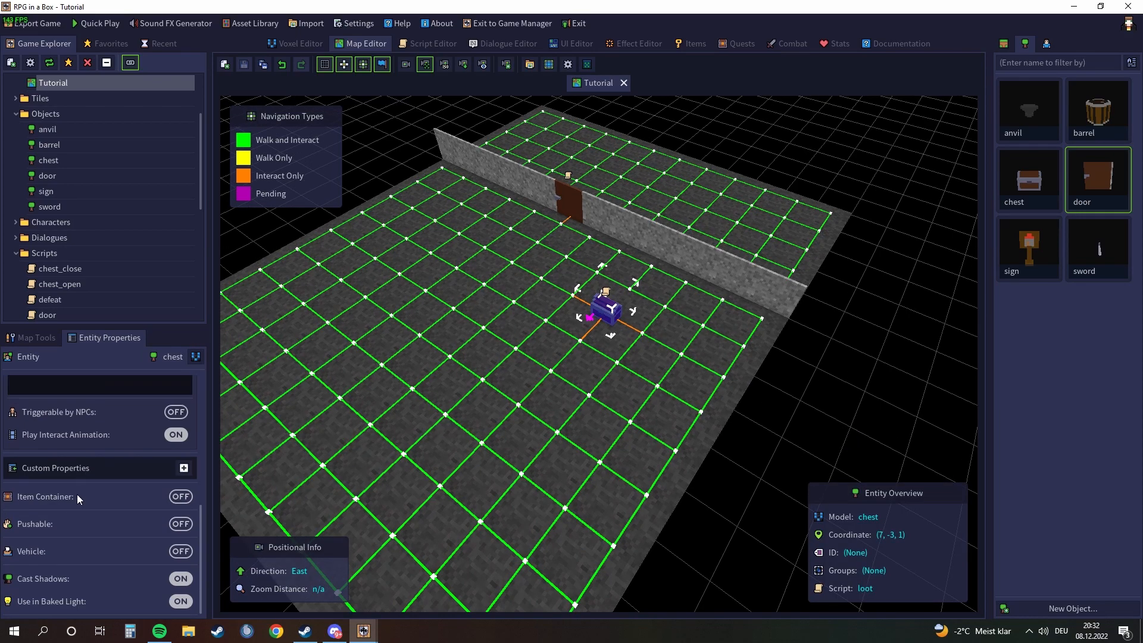
{"action": "left_click", "coordinate": [181, 496]}
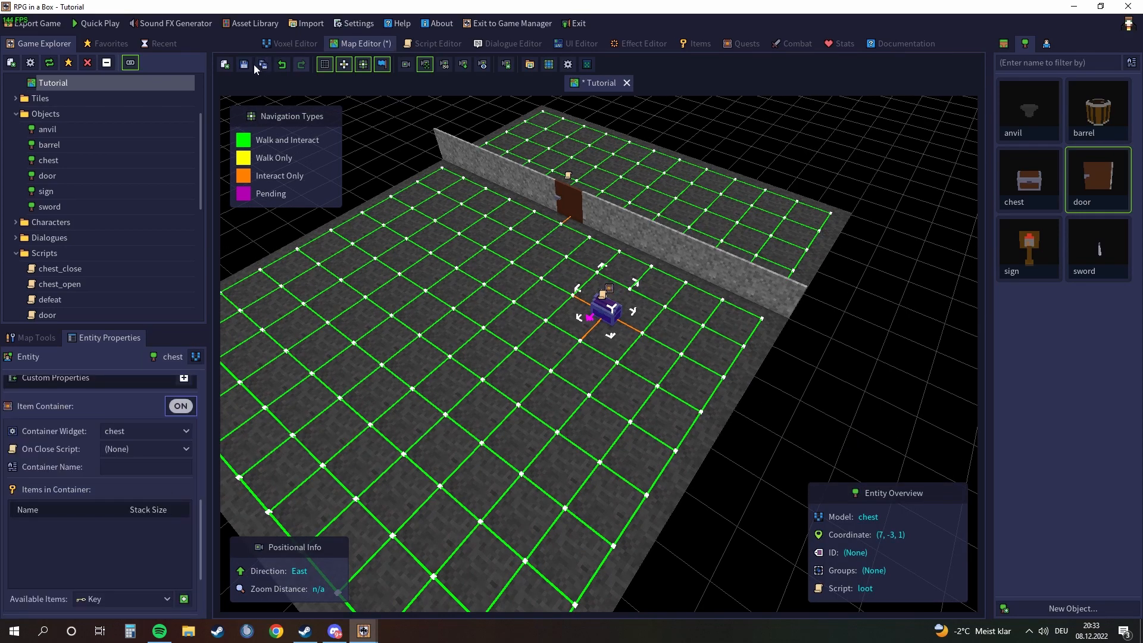
{"action": "middle_click_drag", "start_coordinate": [782, 381], "coordinate": [802, 356]}
{"action": "scroll", "coordinate": [801, 357], "scroll_direction": "down", "scroll_amount": 3}
{"action": "left_click", "coordinate": [747, 412]}
{"action": "middle_click_drag", "start_coordinate": [751, 433], "coordinate": [773, 524]}
{"action": "scroll", "coordinate": [712, 453], "scroll_direction": "up", "scroll_amount": 4}
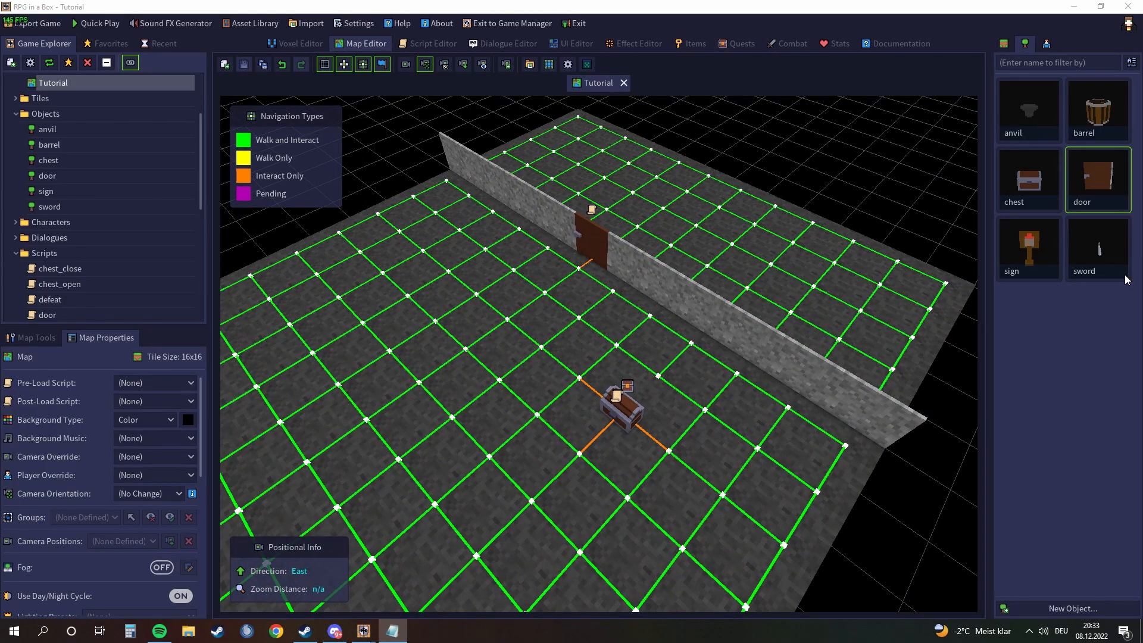
{"action": "middle_click_drag", "start_coordinate": [879, 545], "coordinate": [845, 528]}
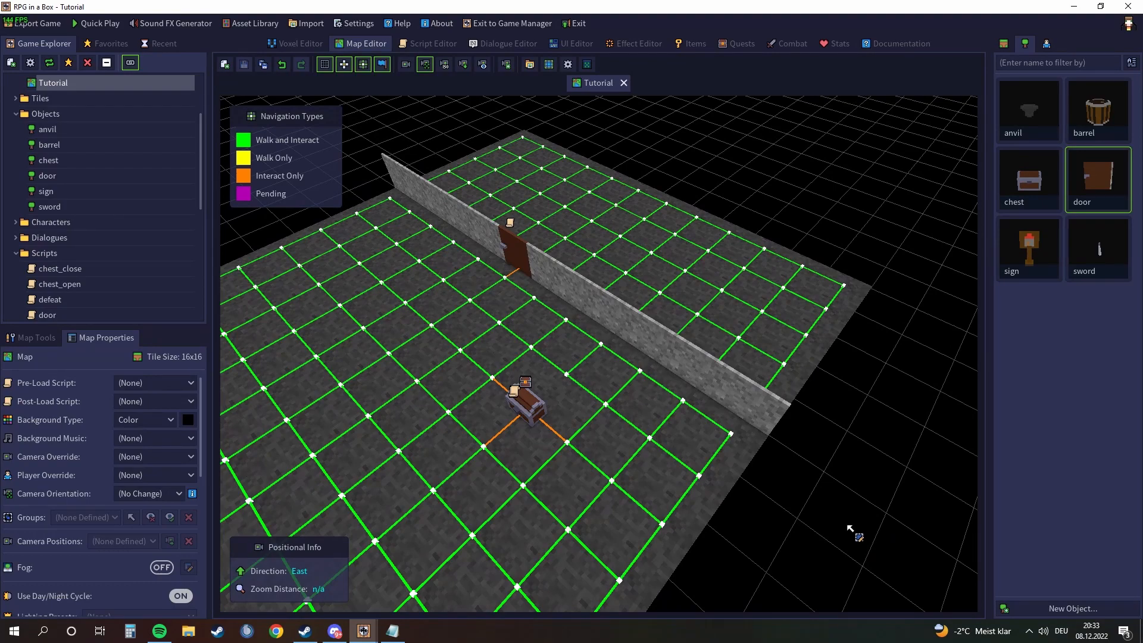